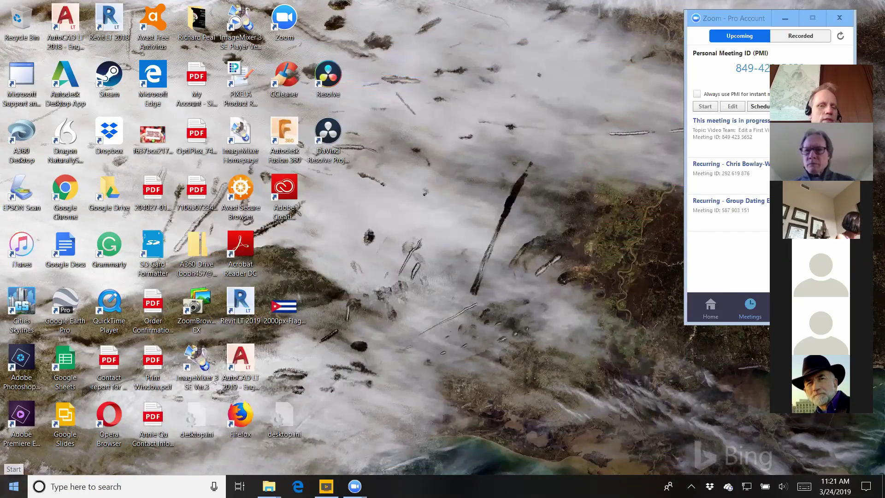
- Launch DaVinci Resolve, open the existing Untitled Project and switch to the Media page
{"action": "left_click", "coordinate": [14, 486]}
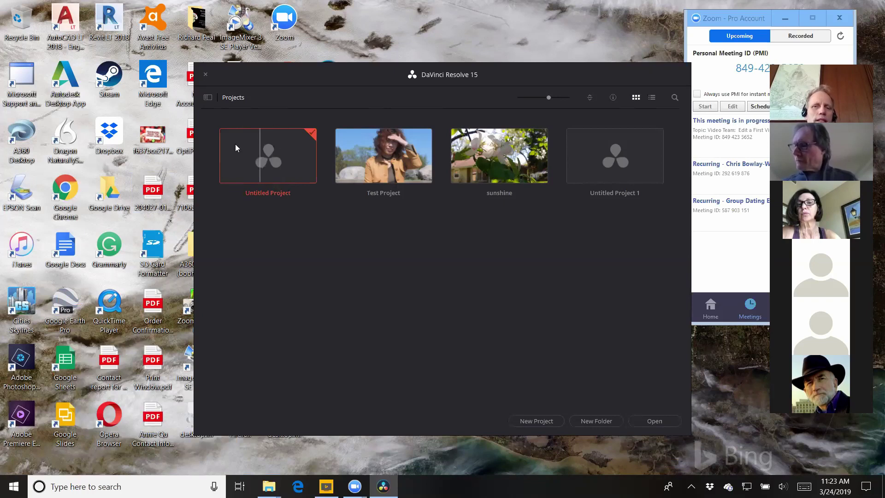
{"action": "double_click", "coordinate": [257, 143]}
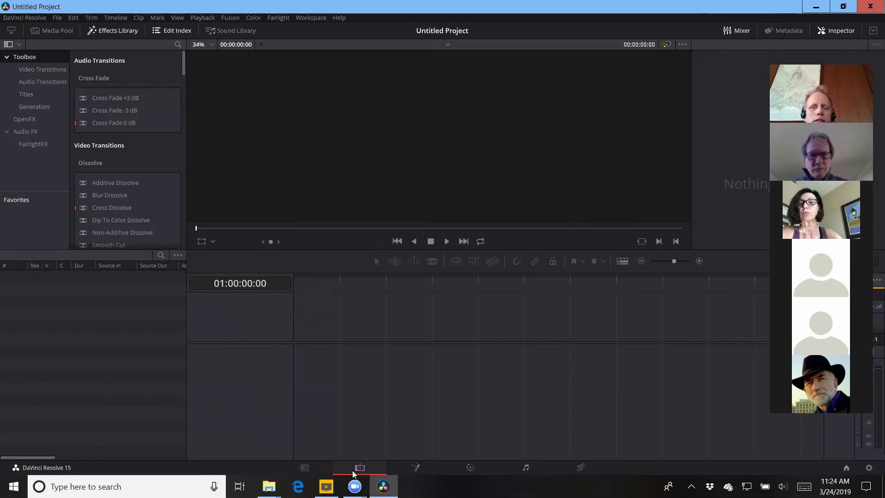
{"action": "right_click", "coordinate": [315, 466]}
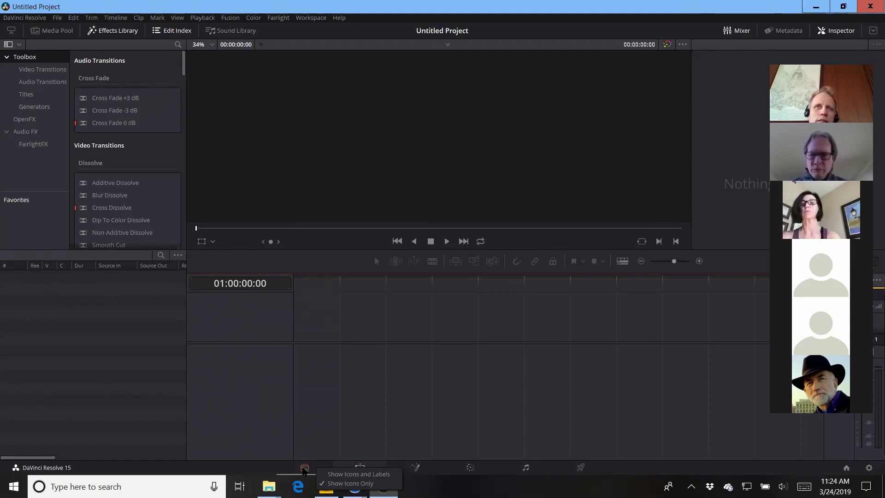
{"action": "left_click", "coordinate": [304, 468]}
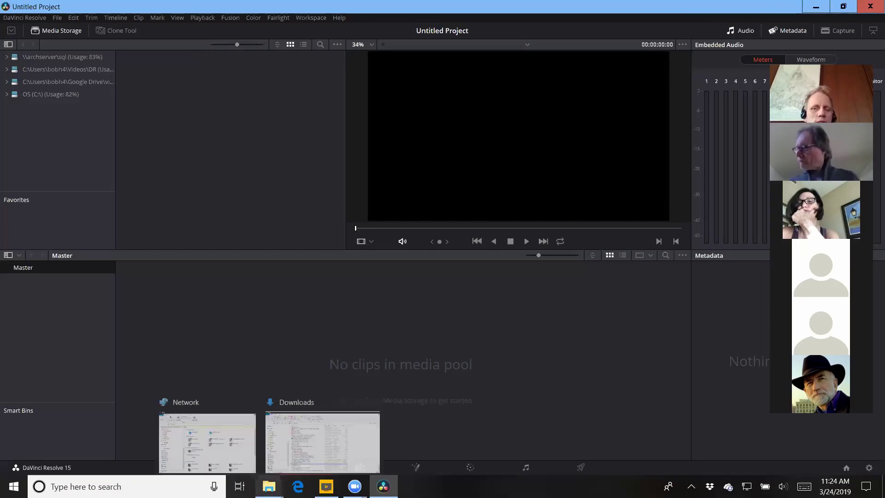
- Look through the Network devices in File Explorer and close its window
{"action": "left_click", "coordinate": [269, 486]}
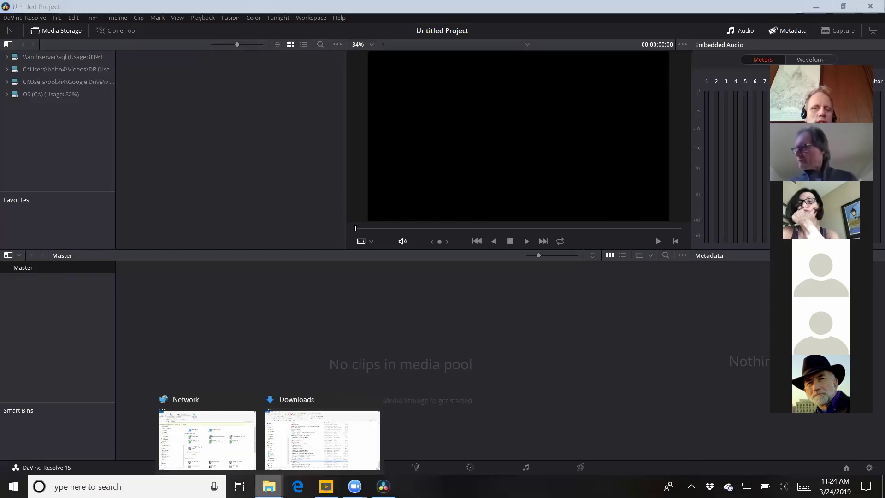
{"action": "left_click", "coordinate": [231, 411]}
{"action": "scroll", "coordinate": [433, 295], "scroll_direction": "down", "scroll_amount": 3}
{"action": "scroll", "coordinate": [479, 275], "scroll_direction": "up", "scroll_amount": 3}
{"action": "scroll", "coordinate": [479, 276], "scroll_direction": "down", "scroll_amount": 3}
{"action": "scroll", "coordinate": [479, 274], "scroll_direction": "up", "scroll_amount": 2}
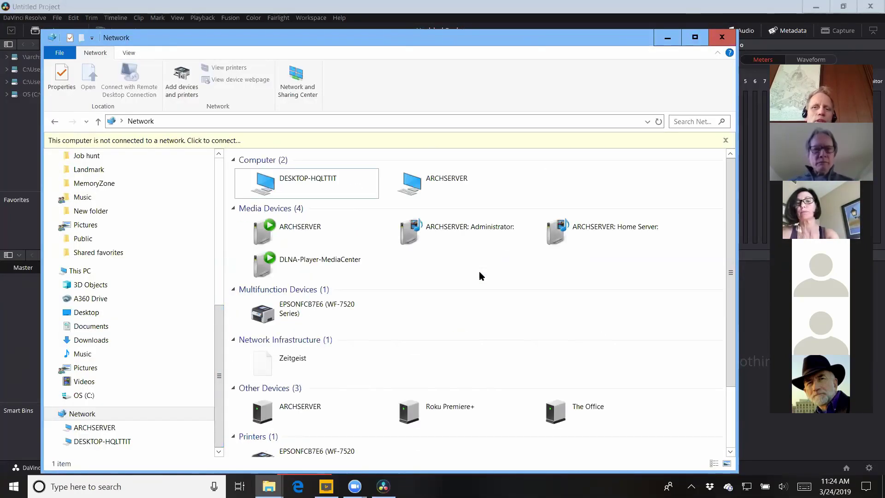
{"action": "left_click", "coordinate": [722, 37]}
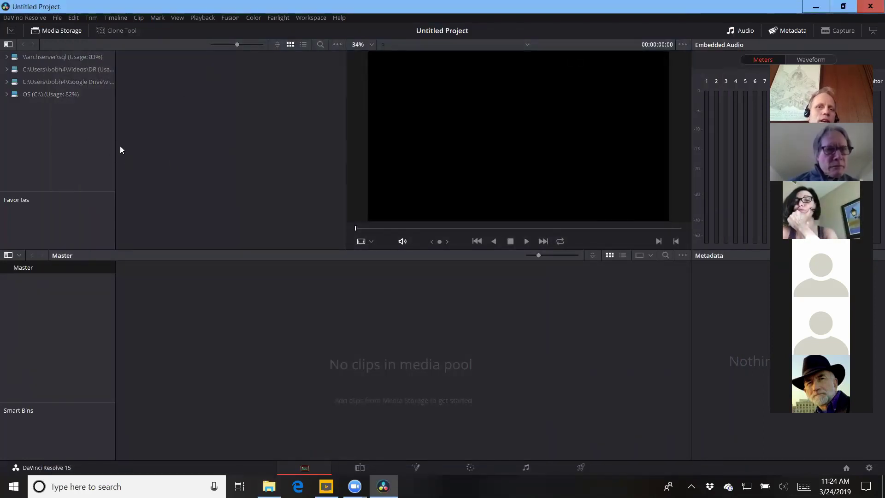
- Try to add the ClaraVR folder in Google Drive's videoteam folder as a new media storage location
{"action": "right_click", "coordinate": [73, 146]}
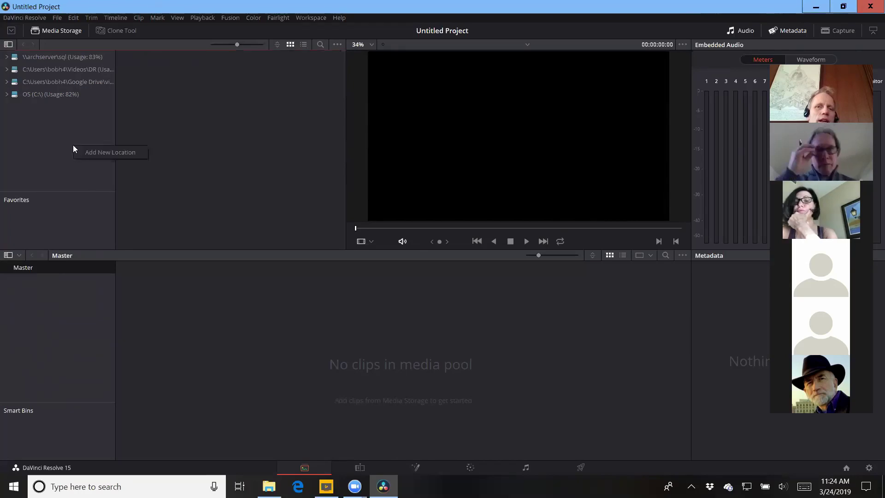
{"action": "right_click", "coordinate": [43, 136]}
{"action": "right_click", "coordinate": [42, 135]}
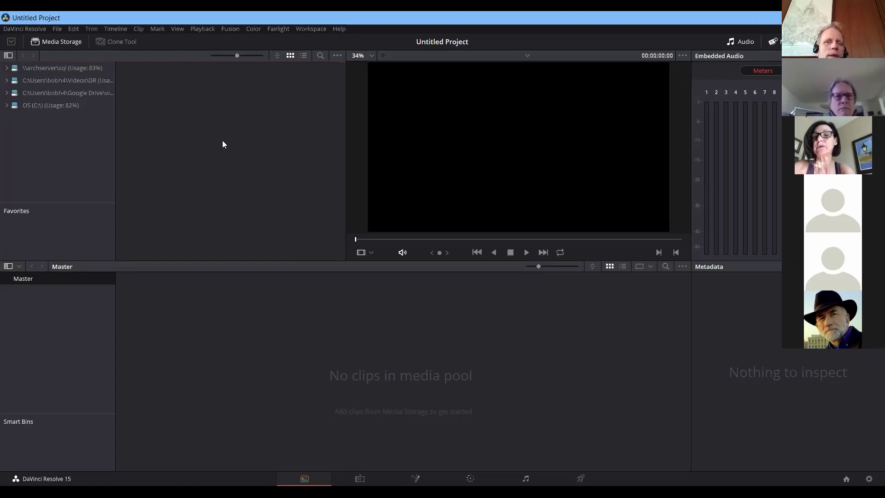
{"action": "right_click", "coordinate": [58, 148]}
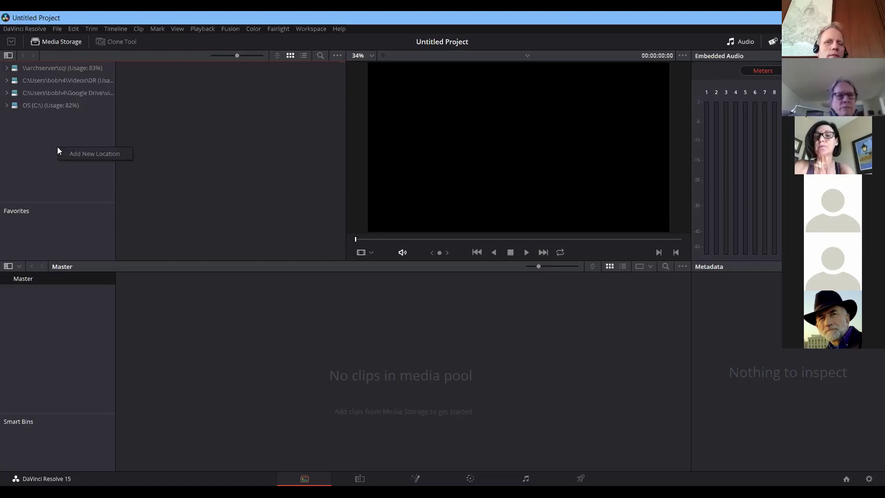
{"action": "left_click", "coordinate": [89, 156]}
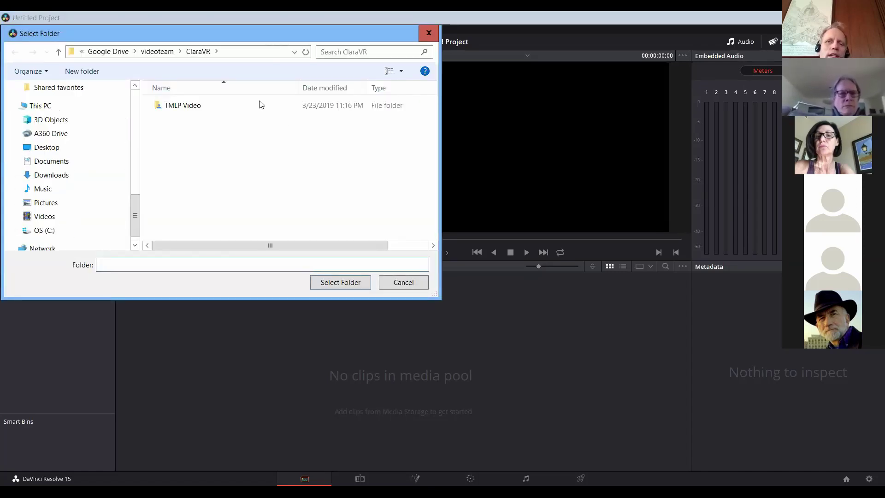
{"action": "left_click", "coordinate": [198, 52]}
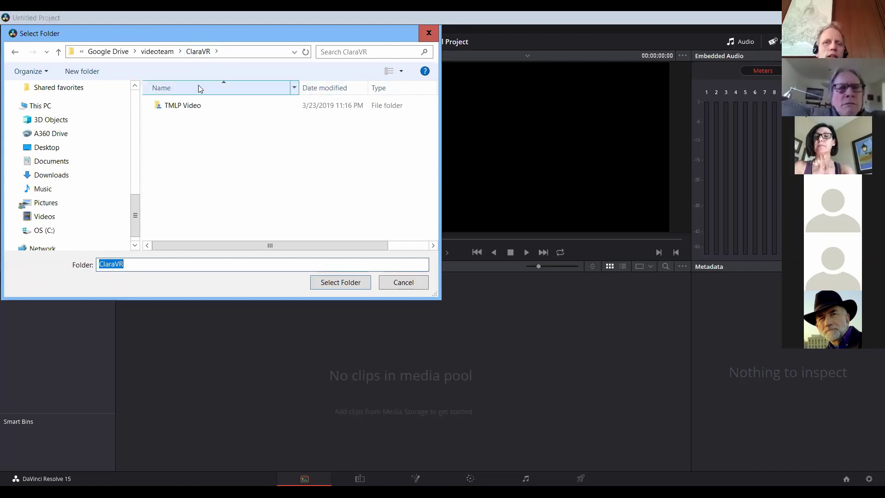
{"action": "left_click", "coordinate": [154, 52]}
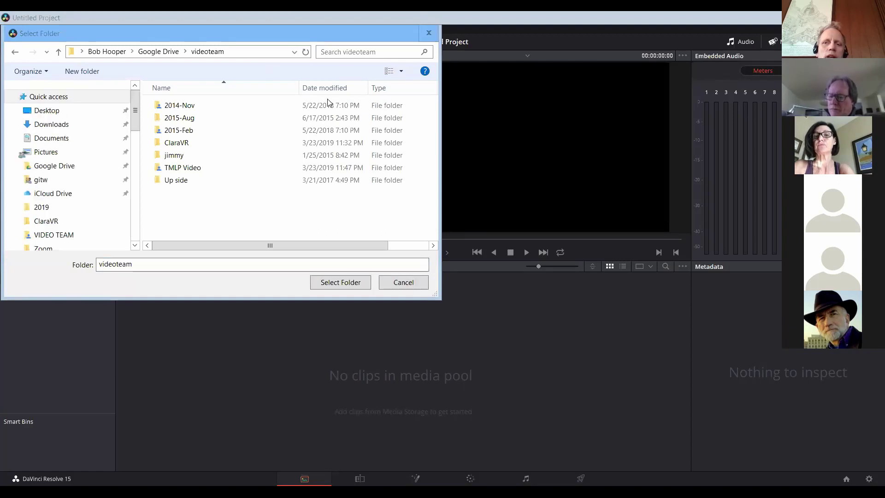
{"action": "left_click", "coordinate": [215, 209]}
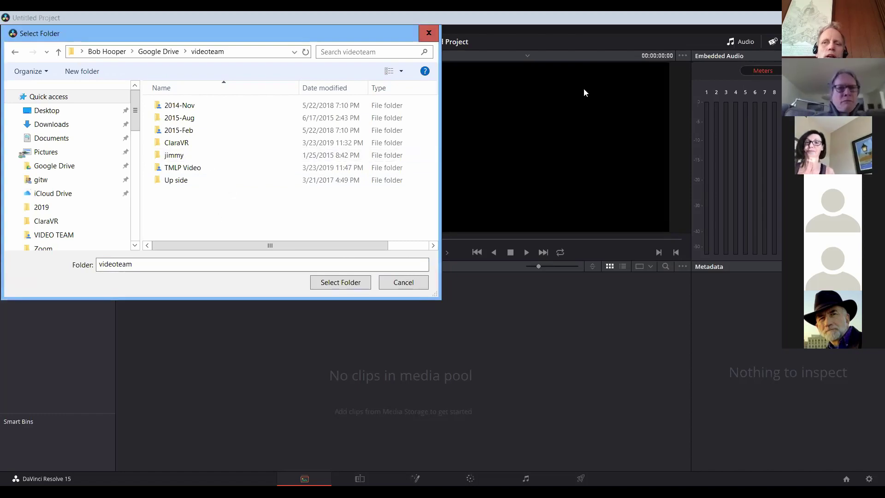
{"action": "left_click", "coordinate": [631, 119]}
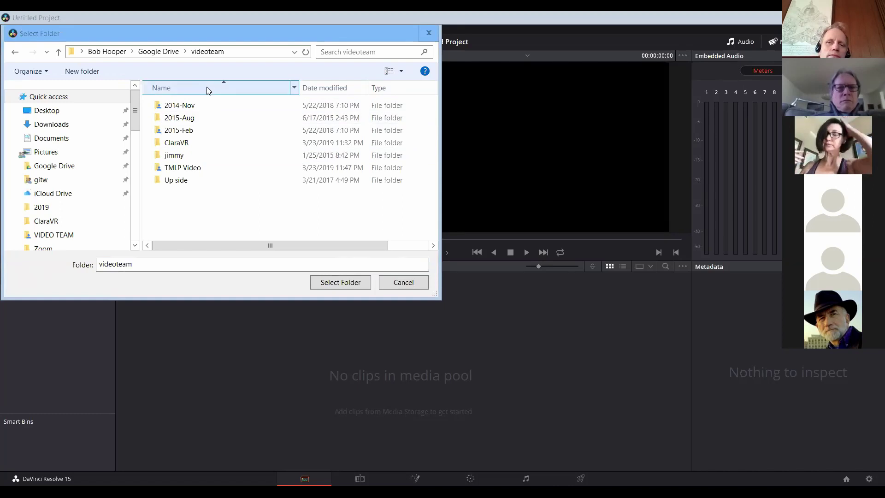
{"action": "double_click", "coordinate": [186, 146]}
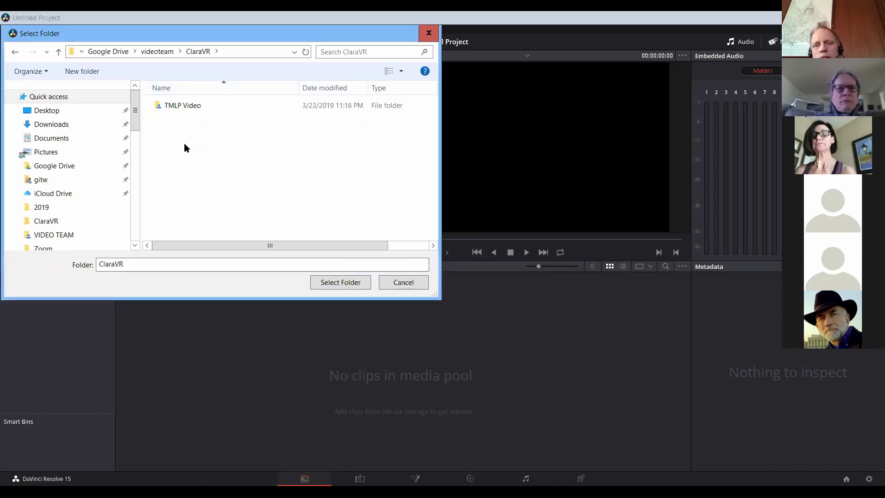
{"action": "left_click", "coordinate": [357, 286]}
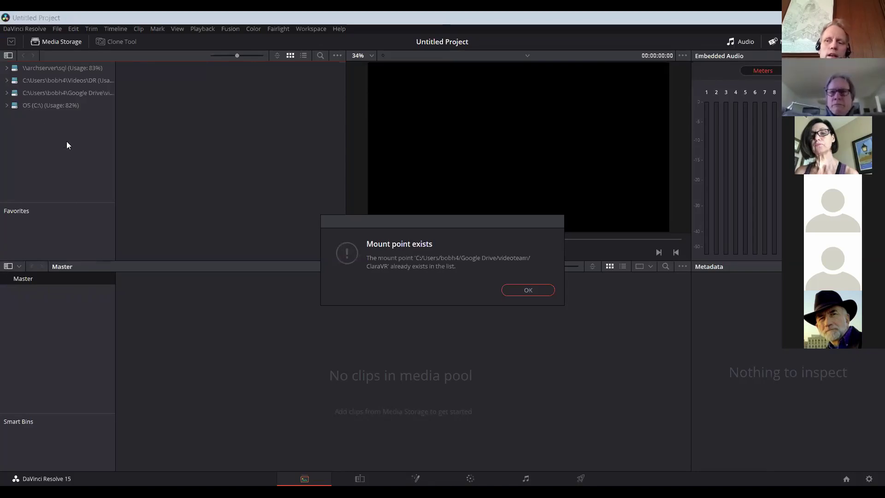
{"action": "left_click", "coordinate": [528, 291]}
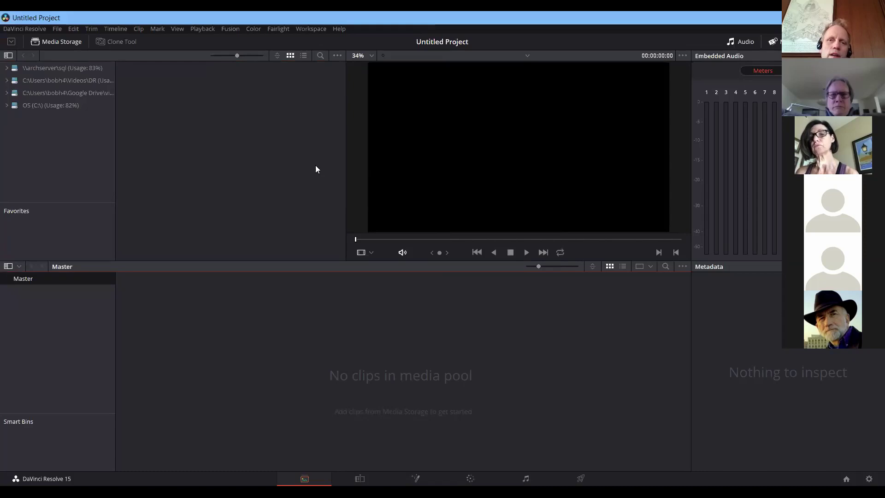
- Add the images, the TMLP video and both voice recordings from the ClaraVR storage location to the media pool
{"action": "left_click", "coordinate": [80, 95]}
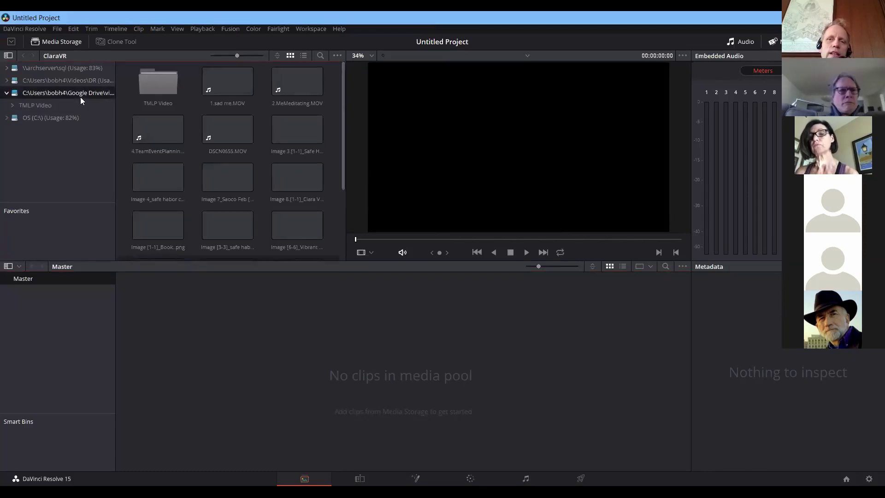
{"action": "left_click", "coordinate": [213, 95]}
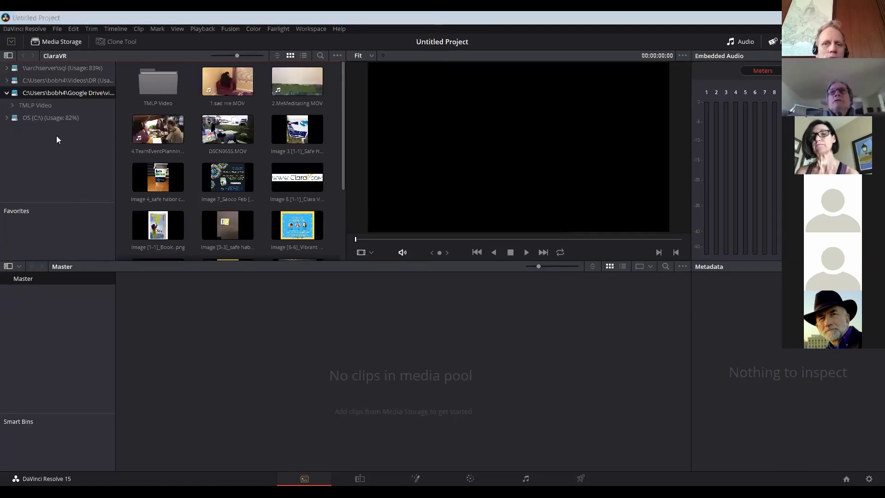
{"action": "left_click", "coordinate": [56, 136]}
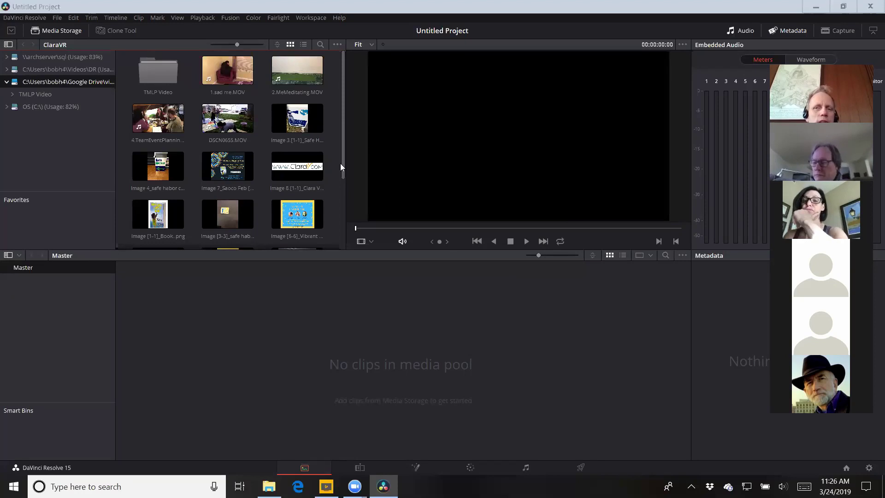
{"action": "left_click_drag", "start_coordinate": [341, 163], "coordinate": [342, 195]}
{"action": "scroll", "coordinate": [343, 116], "scroll_direction": "up", "scroll_amount": 4}
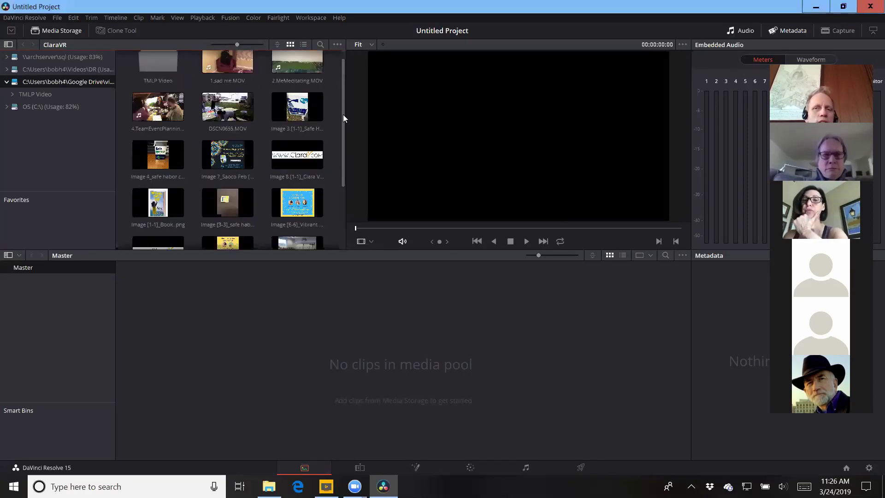
{"action": "scroll", "coordinate": [342, 116], "scroll_direction": "down", "scroll_amount": 2}
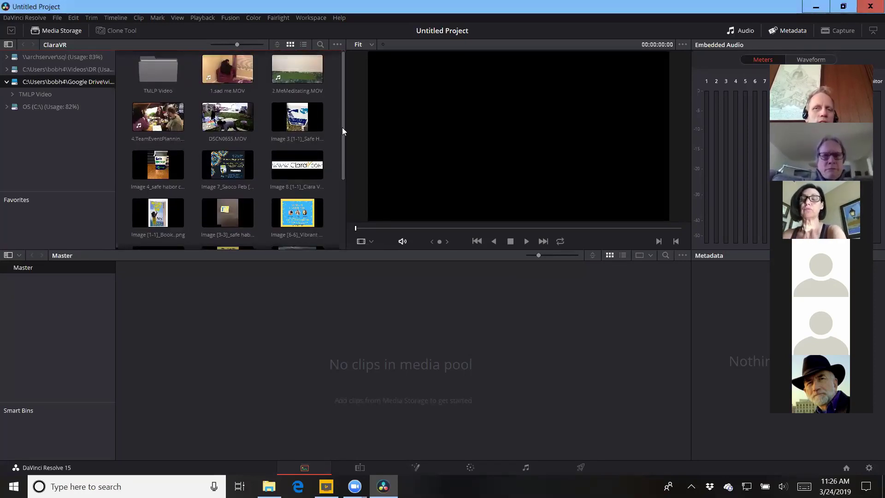
{"action": "scroll", "coordinate": [348, 164], "scroll_direction": "down", "scroll_amount": 2}
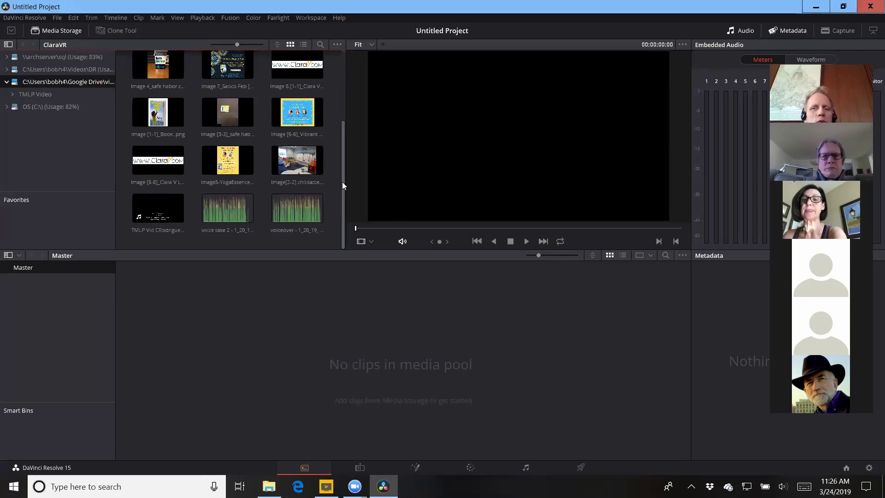
{"action": "left_click", "coordinate": [322, 212]}
{"action": "left_click_drag", "start_coordinate": [297, 109], "coordinate": [210, 335]}
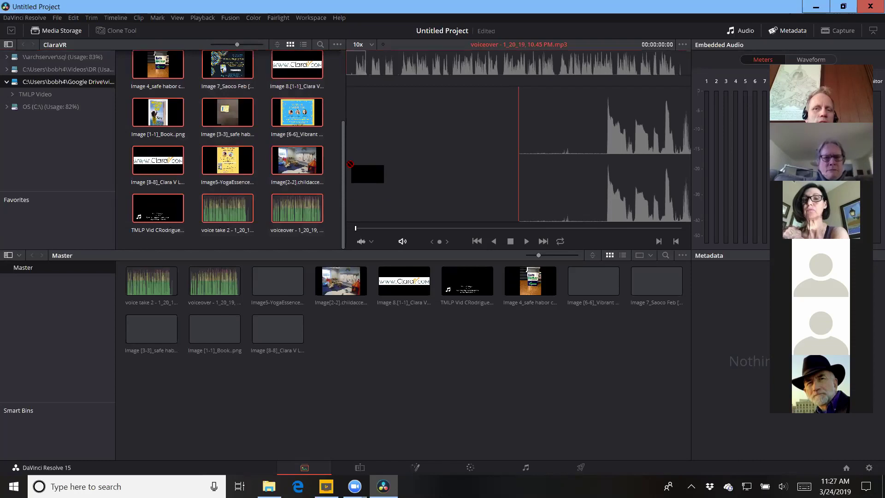
- Add the four MOV clips and the Image 3 Safe Harbor picture from ClaraVR to the media pool
{"action": "left_click_drag", "start_coordinate": [347, 144], "coordinate": [276, 79]}
{"action": "scroll", "coordinate": [338, 132], "scroll_direction": "up", "scroll_amount": 3}
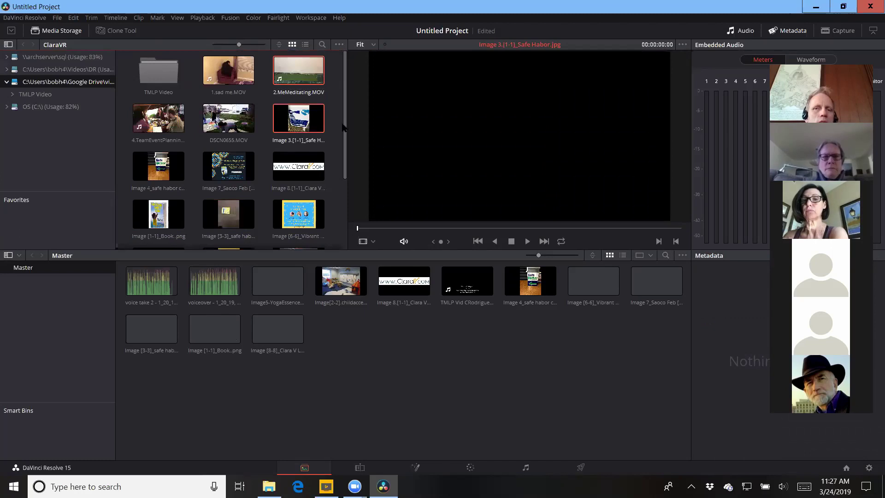
{"action": "left_click_drag", "start_coordinate": [339, 123], "coordinate": [147, 59]}
{"action": "left_click_drag", "start_coordinate": [158, 118], "coordinate": [397, 372]}
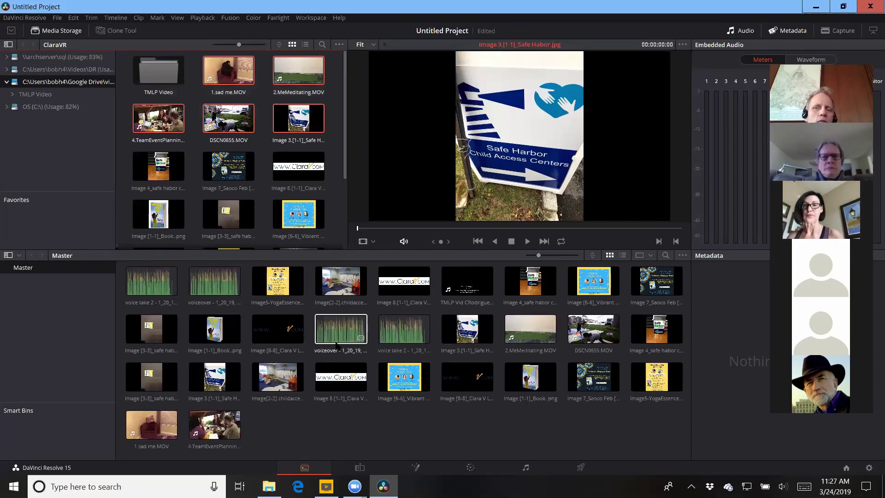
- Preview the voice take 2 and voiceover recordings in the media pool
{"action": "left_click", "coordinate": [425, 348]}
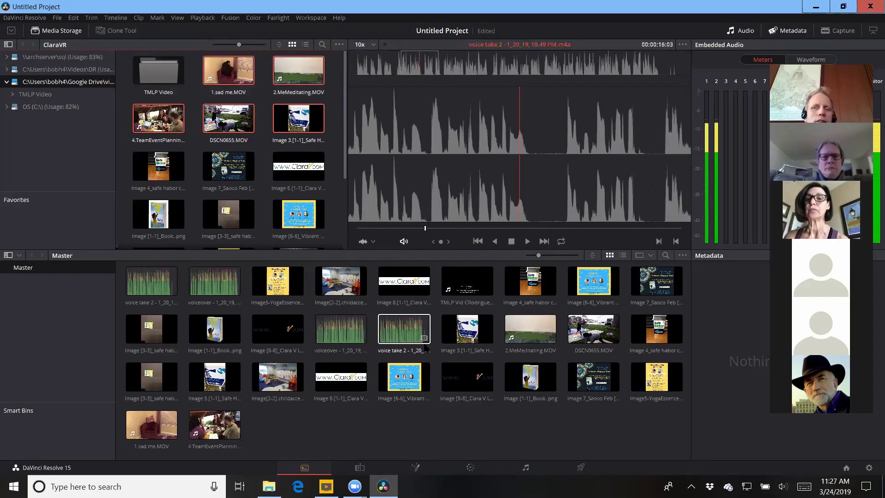
{"action": "left_click", "coordinate": [326, 325]}
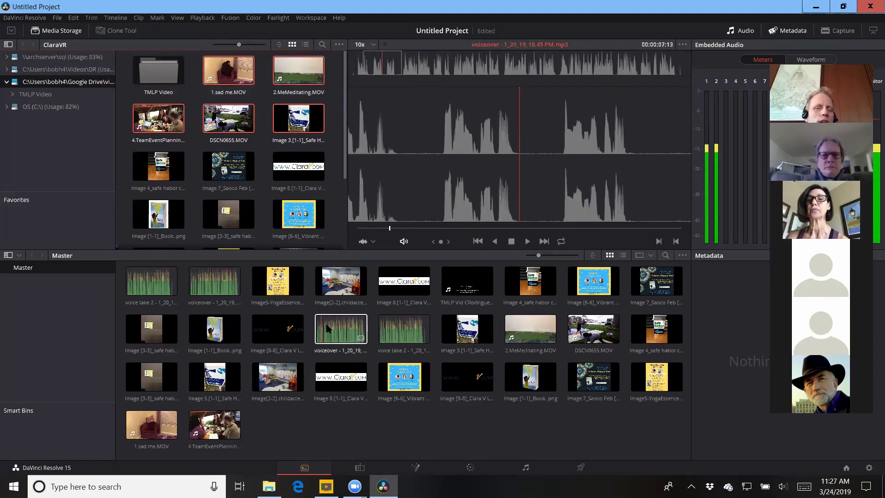
{"action": "left_click", "coordinate": [208, 285]}
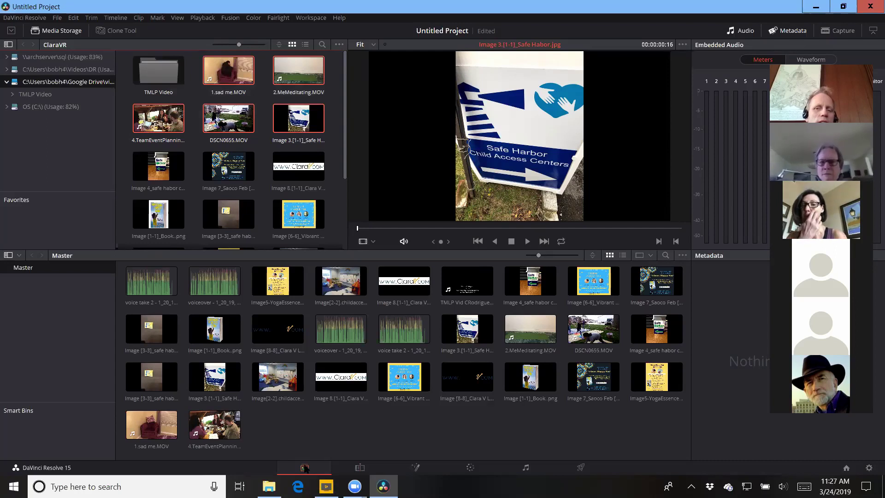
- Switch to the Edit page and alternate its browser between the Media Pool and the Effects Library
{"action": "left_click", "coordinate": [366, 468]}
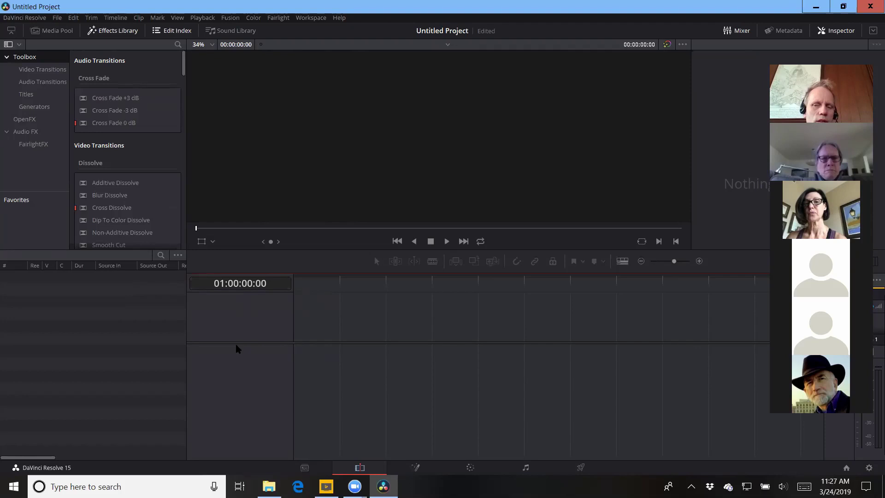
{"action": "left_click", "coordinate": [308, 467]}
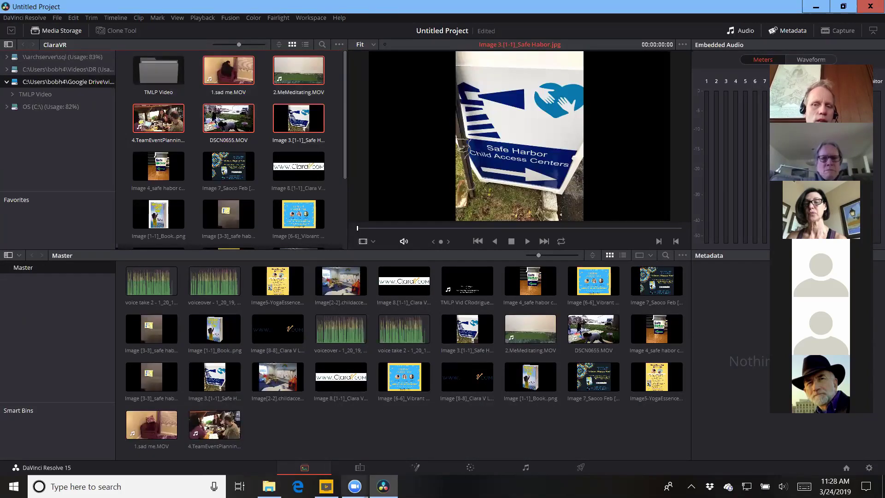
{"action": "left_click", "coordinate": [364, 470]}
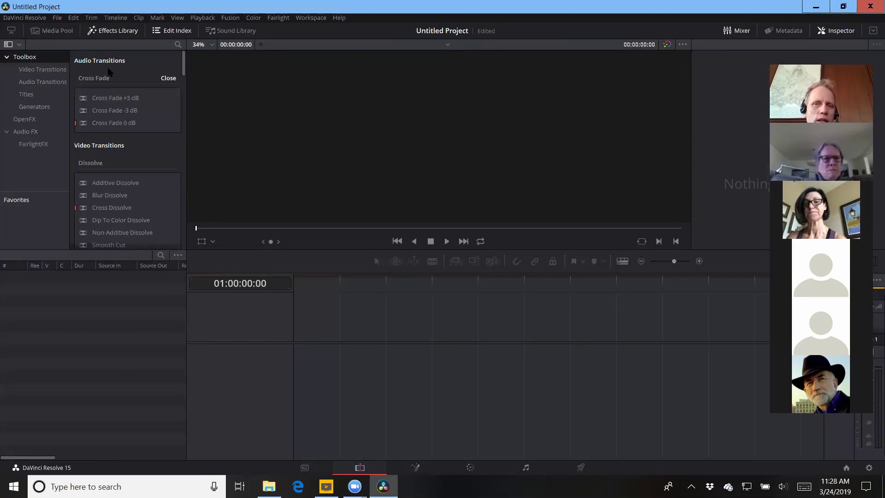
{"action": "left_click", "coordinate": [60, 31]}
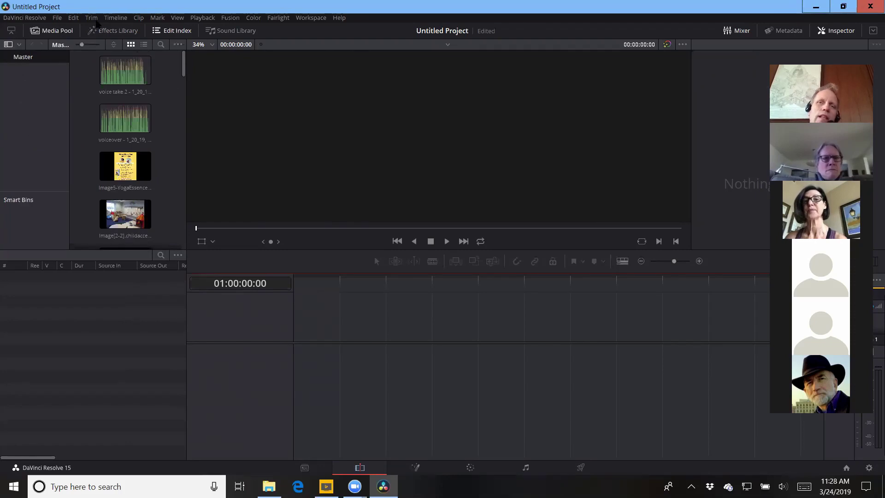
{"action": "left_click", "coordinate": [113, 32]}
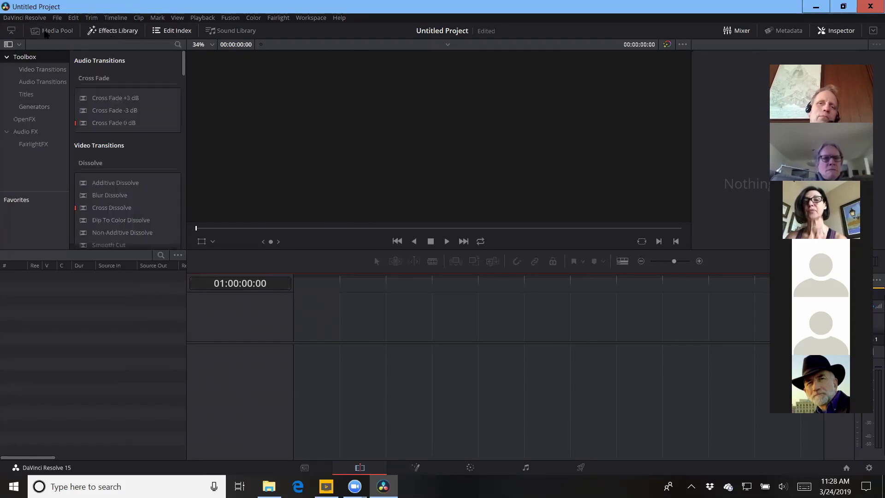
- Show the Media Pool in the Edit page browser and look through the imported clips
{"action": "left_click", "coordinate": [60, 32]}
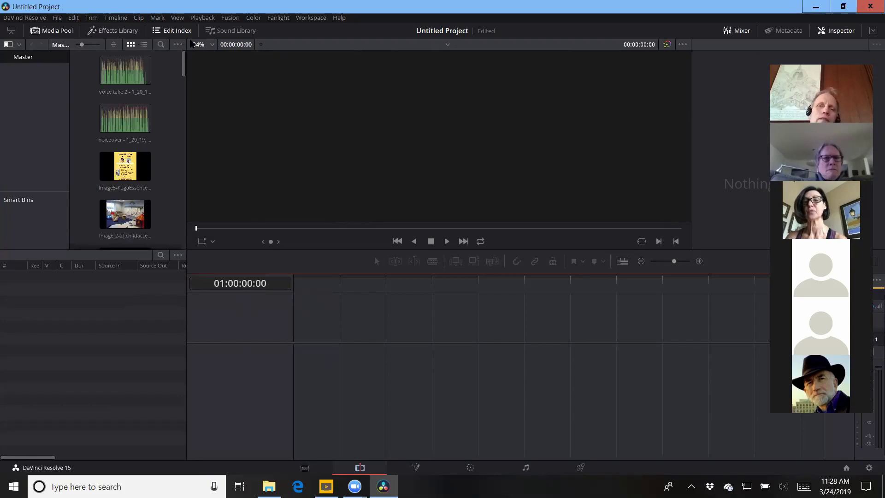
{"action": "mouse_move", "coordinate": [183, 70]}
{"action": "left_mouse_down"}
{"action": "mouse_move", "coordinate": [183, 194]}
{"action": "mouse_move", "coordinate": [197, 190]}
{"action": "mouse_move", "coordinate": [198, 209]}
{"action": "mouse_move", "coordinate": [191, 65]}
{"action": "mouse_move", "coordinate": [190, 85]}
{"action": "left_mouse_up"}
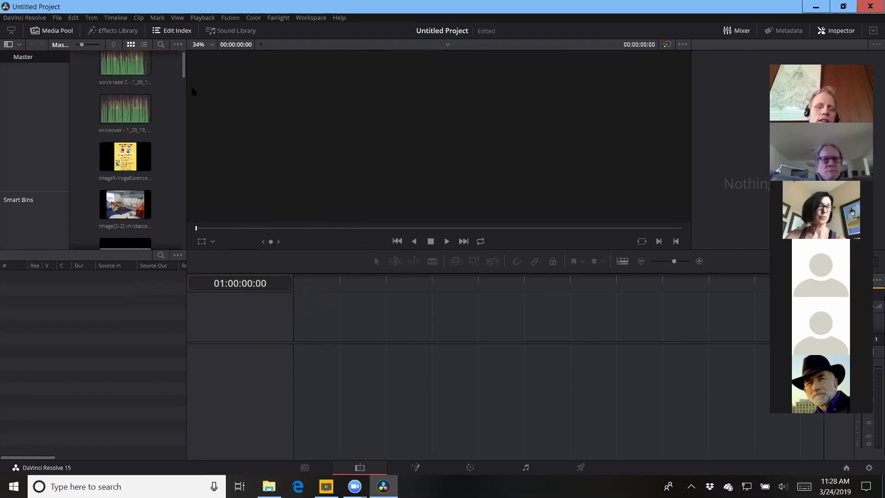
- Launch Google Chrome and maximize its window
{"action": "left_click", "coordinate": [14, 486]}
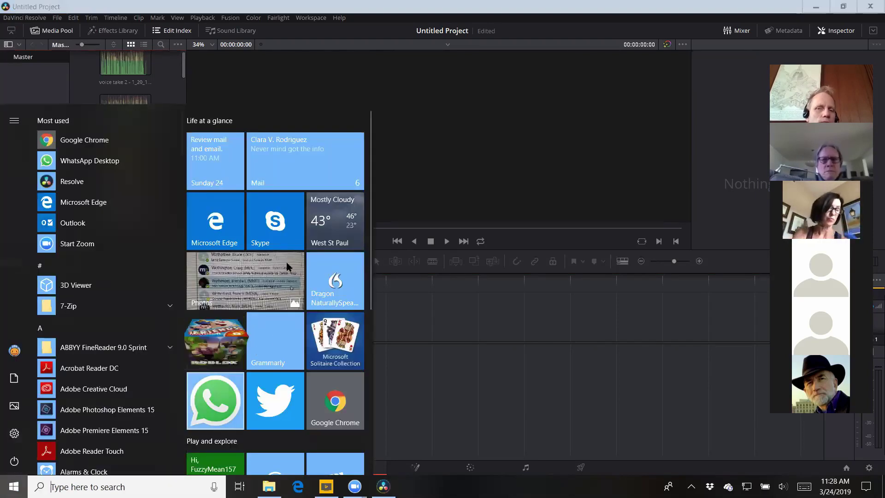
{"action": "scroll", "coordinate": [286, 274], "scroll_direction": "down", "scroll_amount": 3}
{"action": "scroll", "coordinate": [260, 334], "scroll_direction": "down", "scroll_amount": 2}
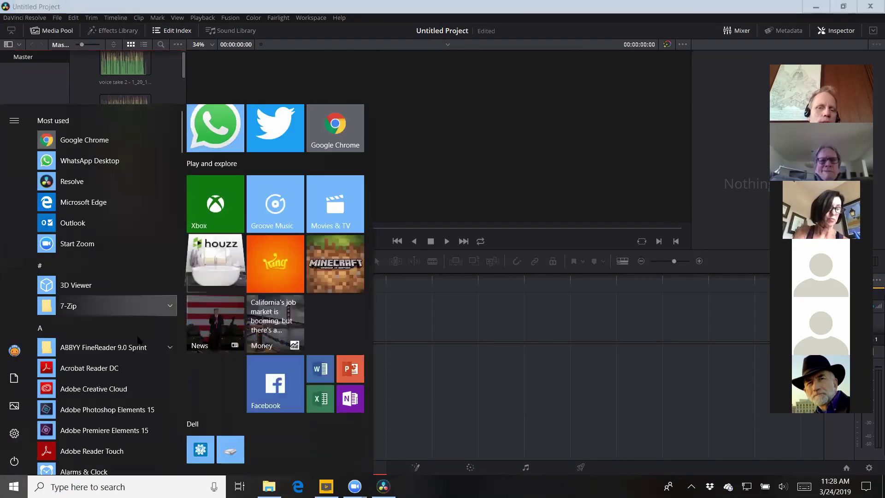
{"action": "scroll", "coordinate": [115, 344], "scroll_direction": "down", "scroll_amount": 5}
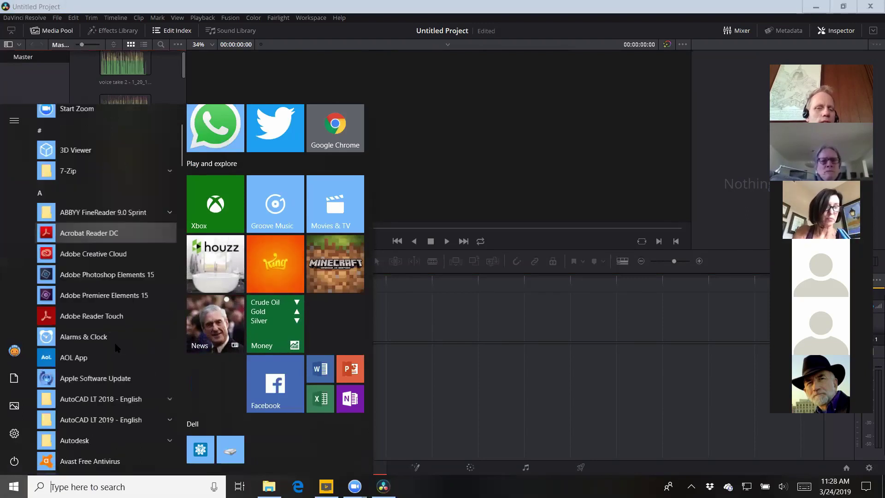
{"action": "scroll", "coordinate": [116, 345], "scroll_direction": "down", "scroll_amount": 5}
{"action": "scroll", "coordinate": [116, 346], "scroll_direction": "down", "scroll_amount": 6}
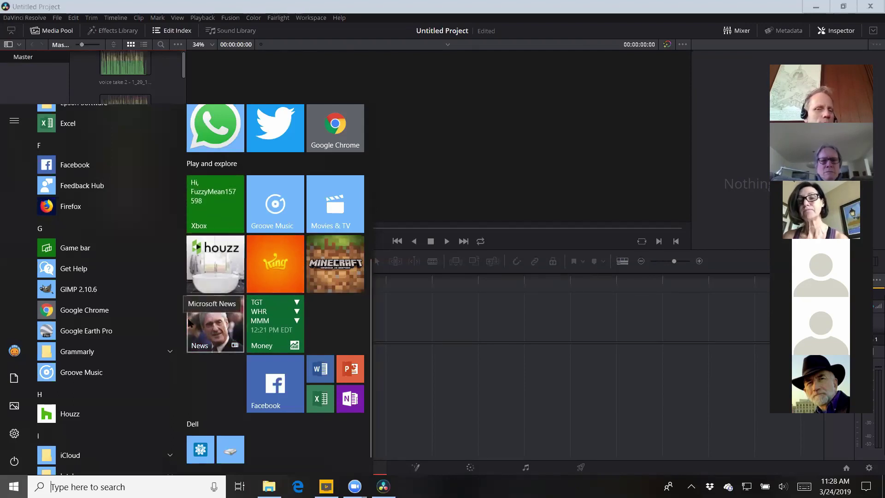
{"action": "left_click", "coordinate": [116, 311]}
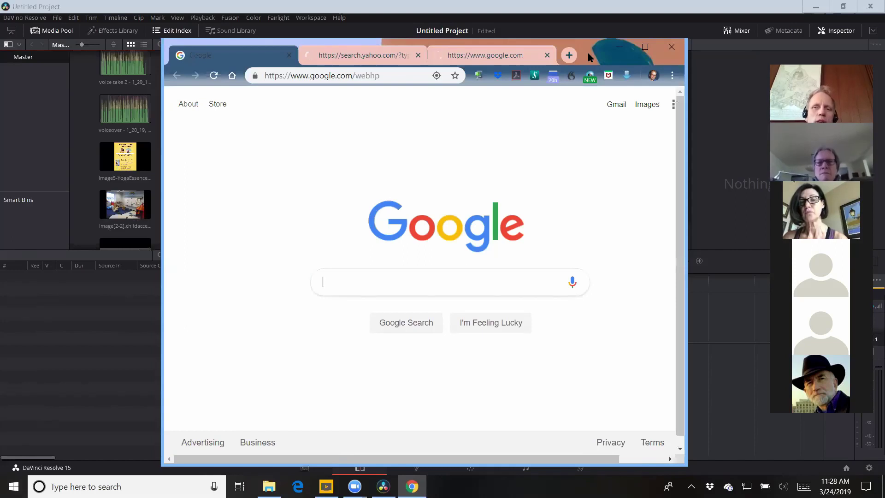
{"action": "left_click", "coordinate": [311, 74]}
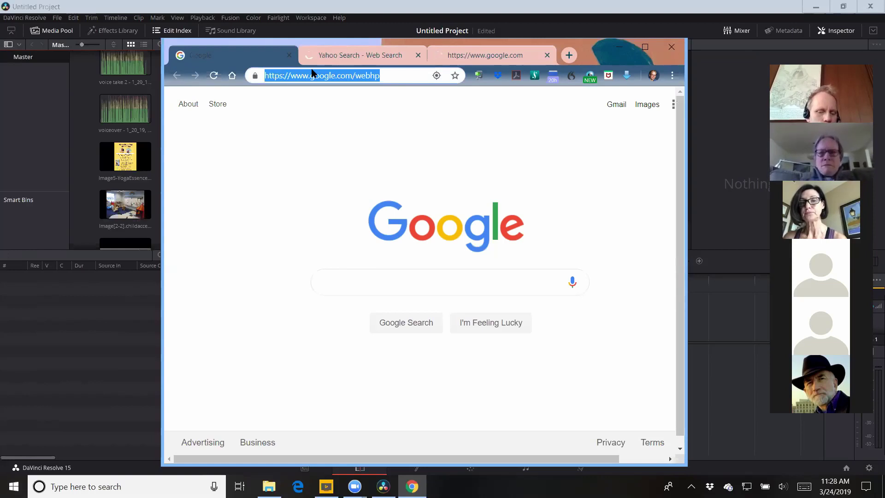
{"action": "left_click", "coordinate": [643, 48]}
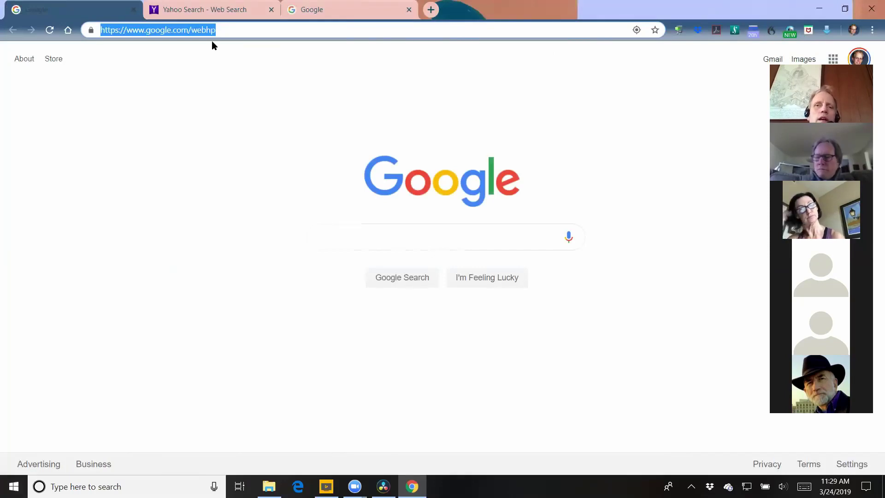
- Search the browsing history for "sh" and open the Team & Beyond 2019-02 Anaheim spreadsheet
{"action": "type", "text": "shh"}
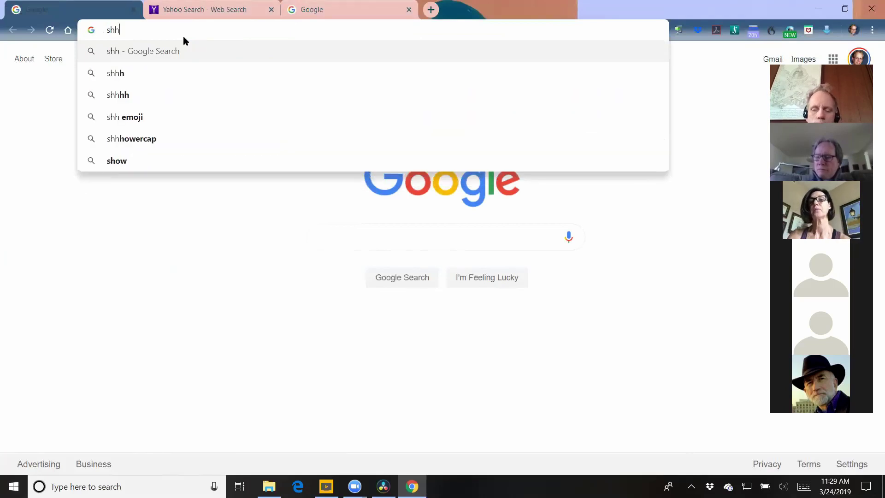
{"action": "key", "text": "BackSpace"}
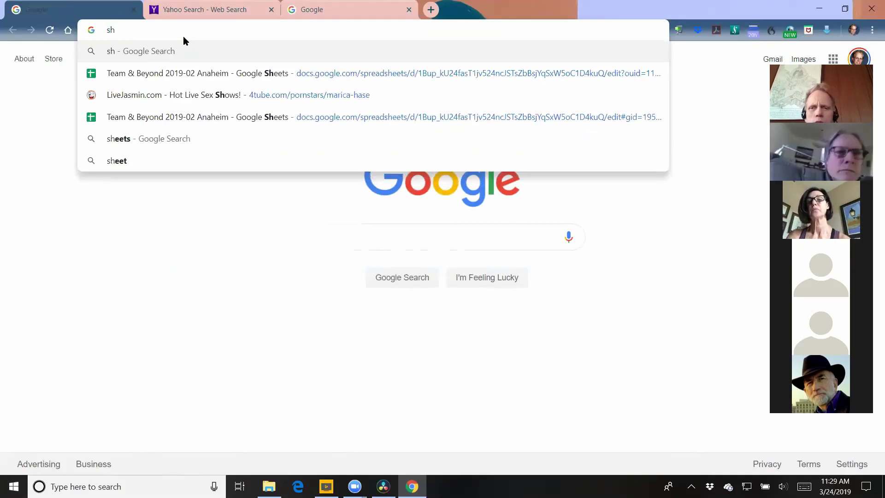
{"action": "key", "text": "Down"}
{"action": "left_click", "coordinate": [187, 76]}
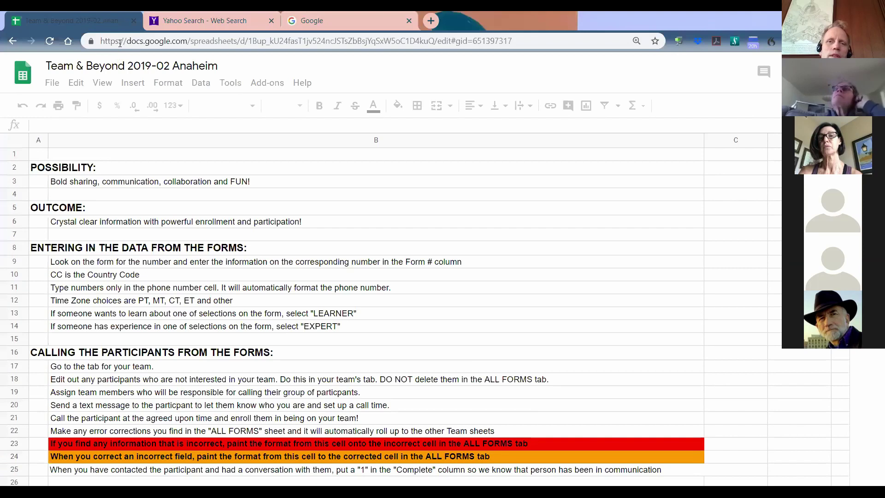
- Search the browsing history for "sheet" and open the Video team 2018 spreadsheet
{"action": "left_click", "coordinate": [120, 42]}
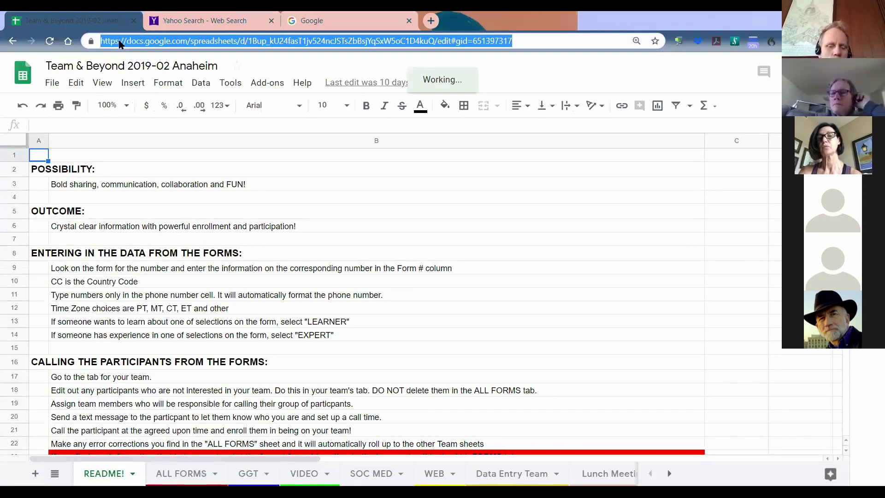
{"action": "type", "text": "sh"}
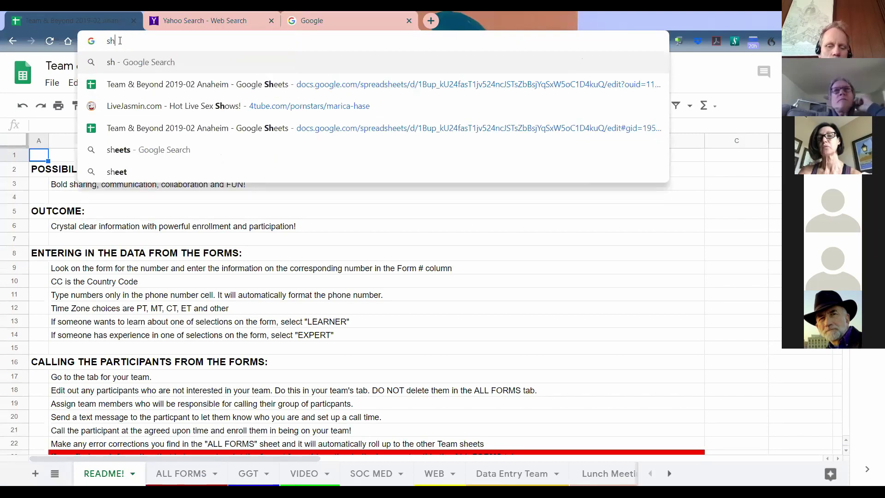
{"action": "type", "text": "eet"}
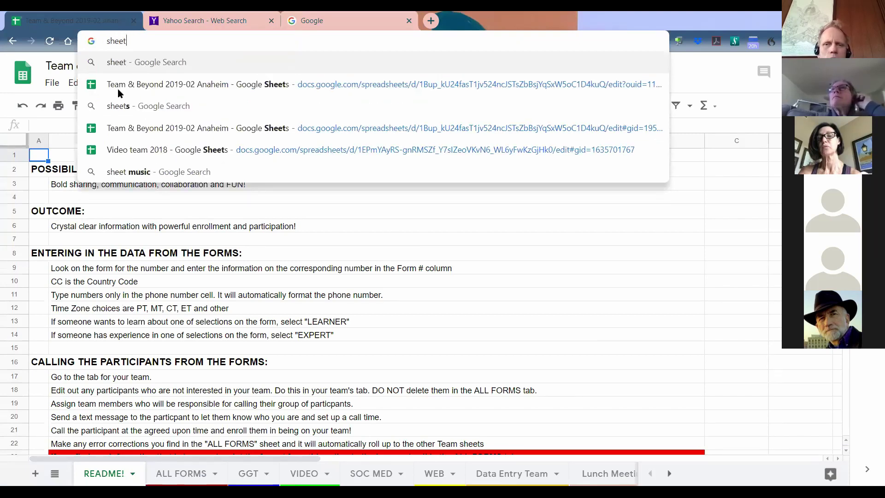
{"action": "key", "text": "Down"}
{"action": "key", "text": "Escape"}
{"action": "key", "text": "Escape"}
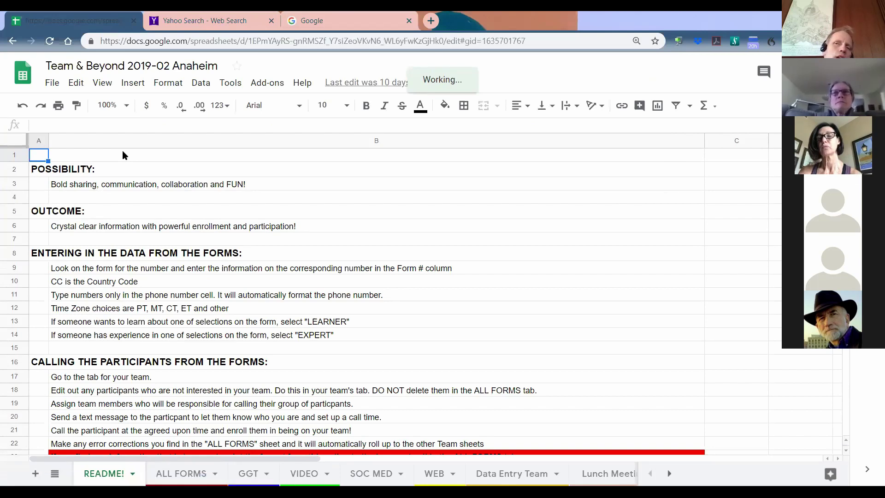
- Look through the Feburay 2019 Writers sheet for the script column and the ClaraVR writer's row under November 2018
{"action": "scroll", "coordinate": [552, 246], "scroll_direction": "down", "scroll_amount": 4}
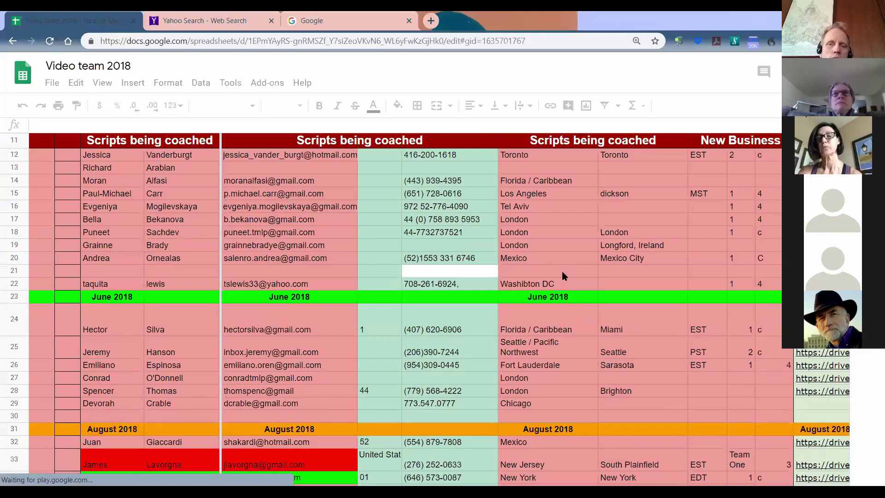
{"action": "scroll", "coordinate": [563, 274], "scroll_direction": "down", "scroll_amount": 10}
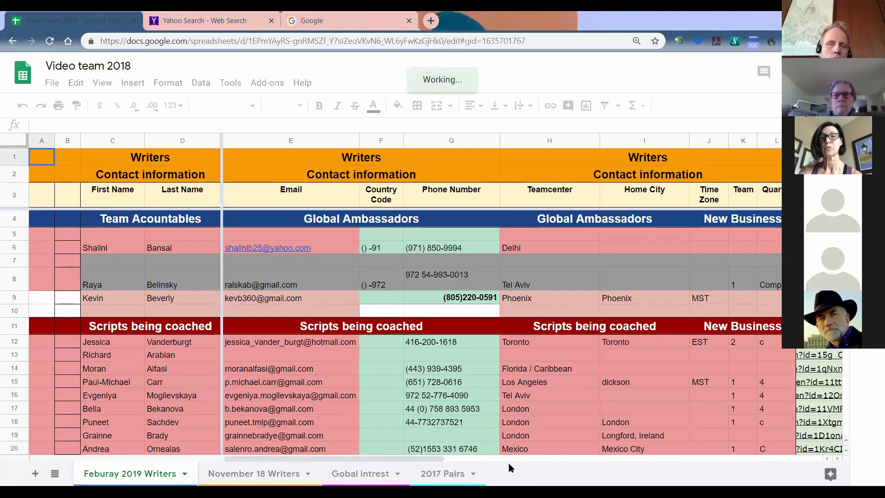
{"action": "scroll", "coordinate": [509, 466], "scroll_direction": "right", "scroll_amount": 5}
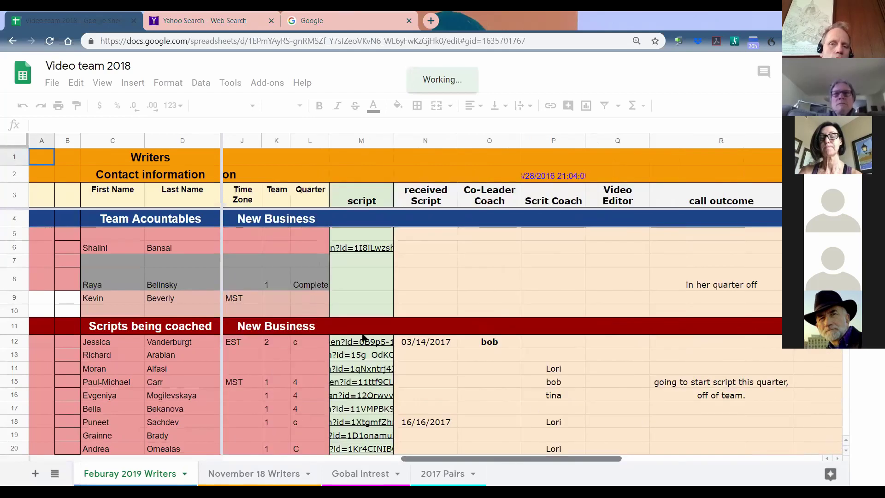
{"action": "scroll", "coordinate": [302, 306], "scroll_direction": "right", "scroll_amount": 2}
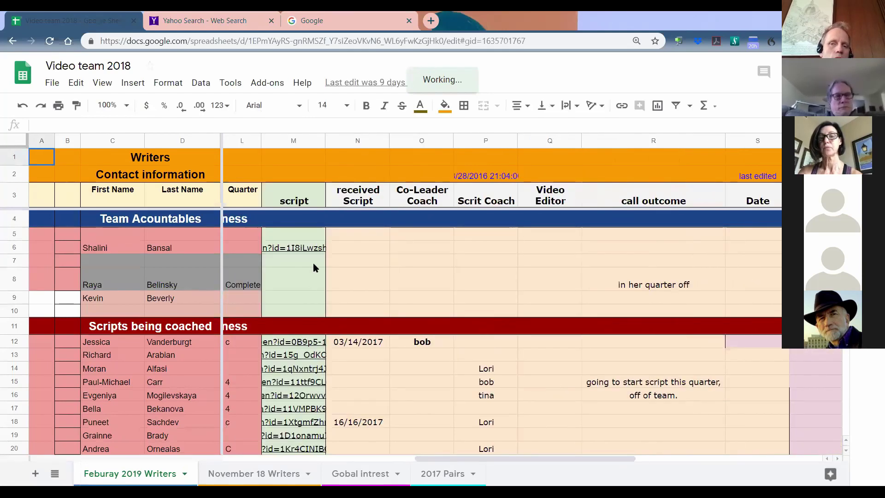
{"action": "left_click", "coordinate": [437, 262]}
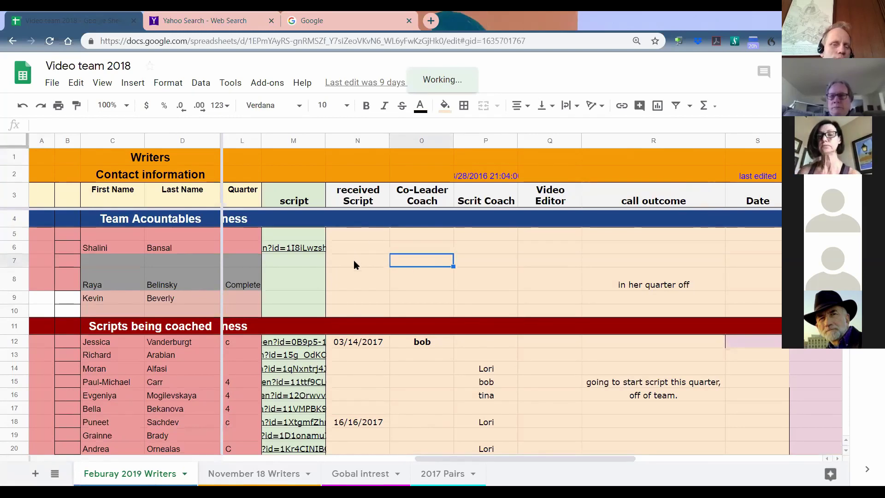
{"action": "left_click", "coordinate": [138, 251]}
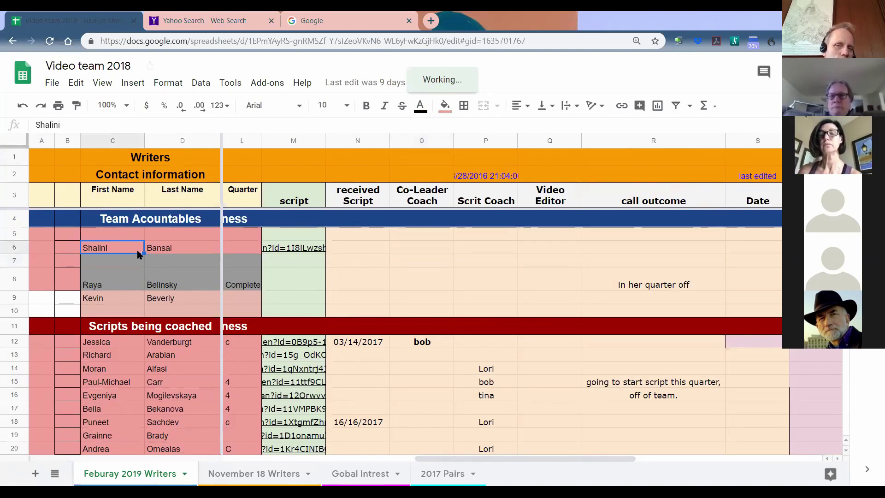
{"action": "scroll", "coordinate": [406, 324], "scroll_direction": "down", "scroll_amount": 1}
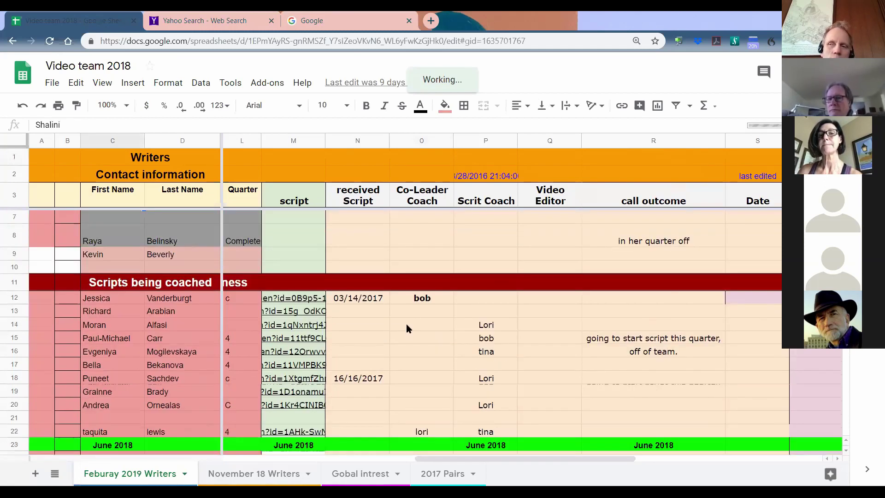
{"action": "scroll", "coordinate": [408, 329], "scroll_direction": "up", "scroll_amount": 1}
{"action": "scroll", "coordinate": [413, 298], "scroll_direction": "down", "scroll_amount": 3}
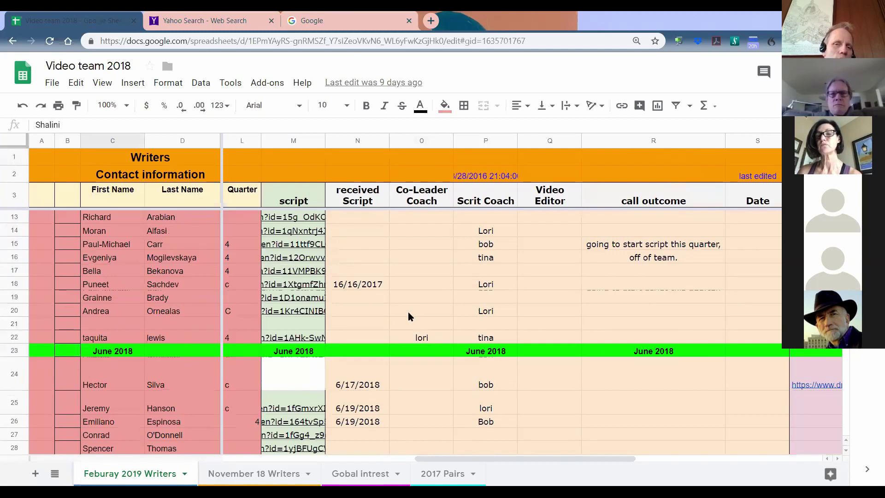
{"action": "scroll", "coordinate": [407, 311], "scroll_direction": "down", "scroll_amount": 9}
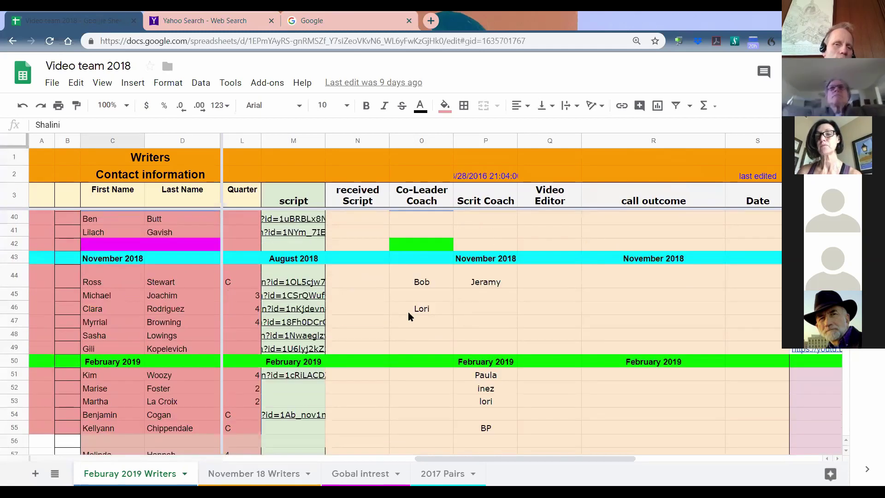
{"action": "scroll", "coordinate": [408, 311], "scroll_direction": "down", "scroll_amount": 1}
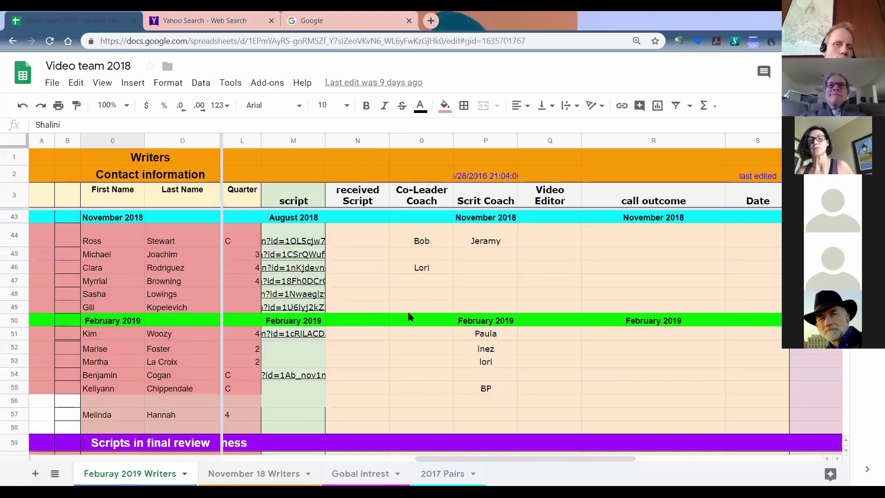
{"action": "scroll", "coordinate": [410, 316], "scroll_direction": "up", "scroll_amount": 3}
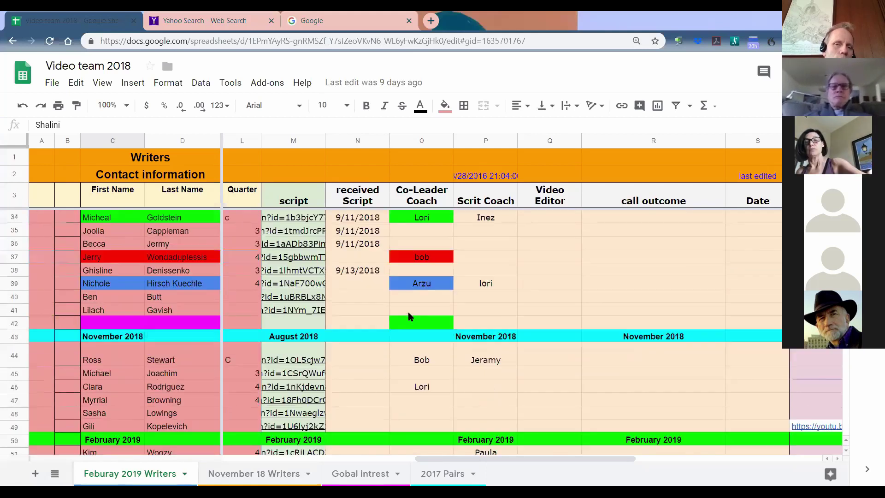
- Open the Drive folder linked in the script cell of row 46 and open the HHY script document in it
{"action": "left_click", "coordinate": [282, 389]}
{"action": "double_click", "coordinate": [283, 388]}
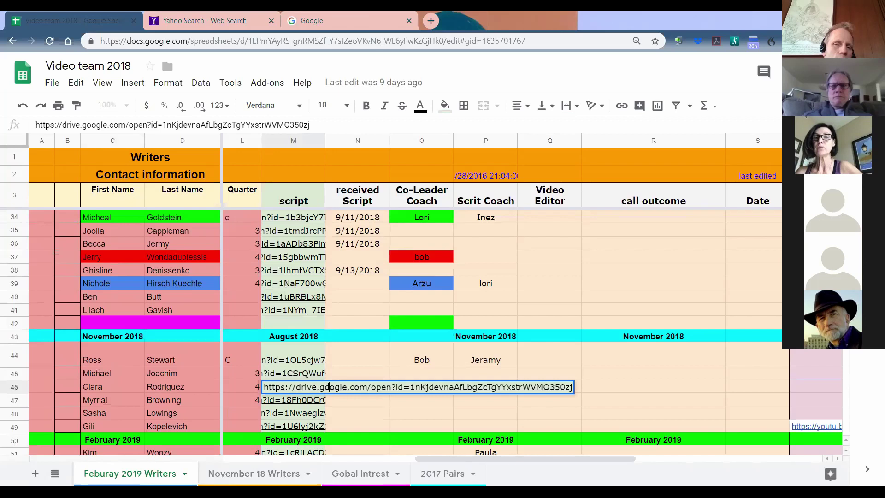
{"action": "left_click", "coordinate": [380, 359]}
{"action": "mouse_move", "coordinate": [306, 385]}
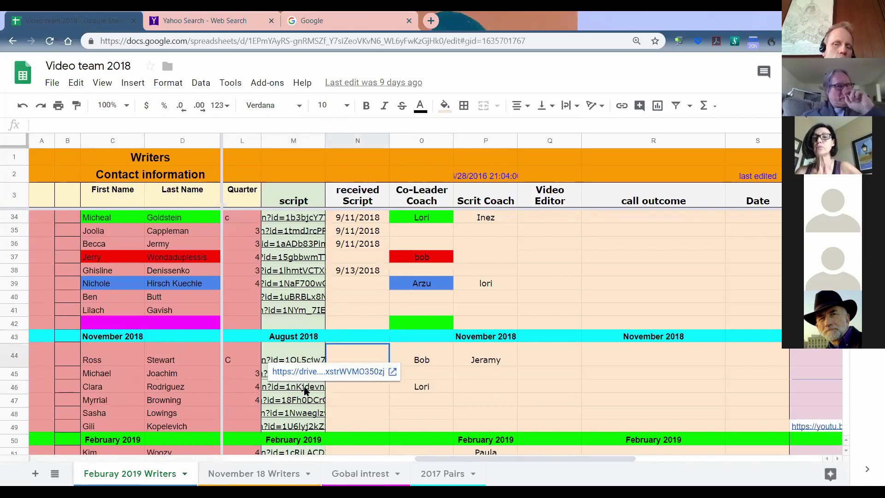
{"action": "left_click", "coordinate": [305, 371]}
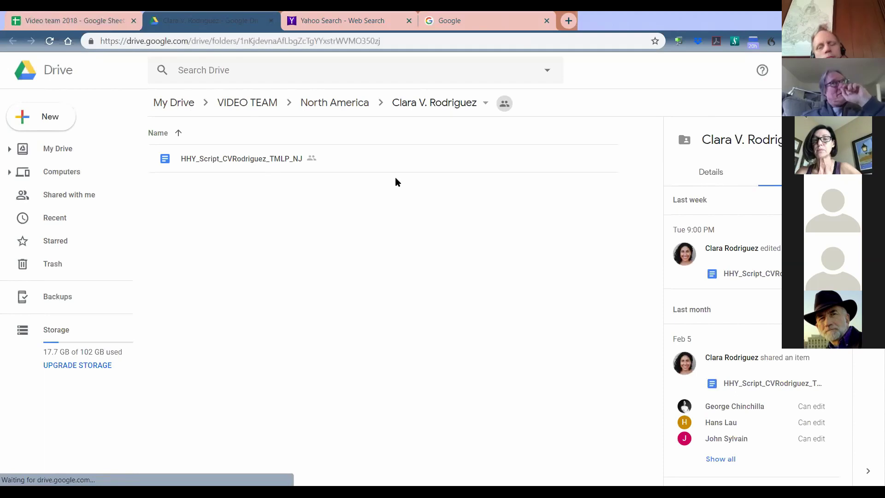
{"action": "double_click", "coordinate": [164, 160]}
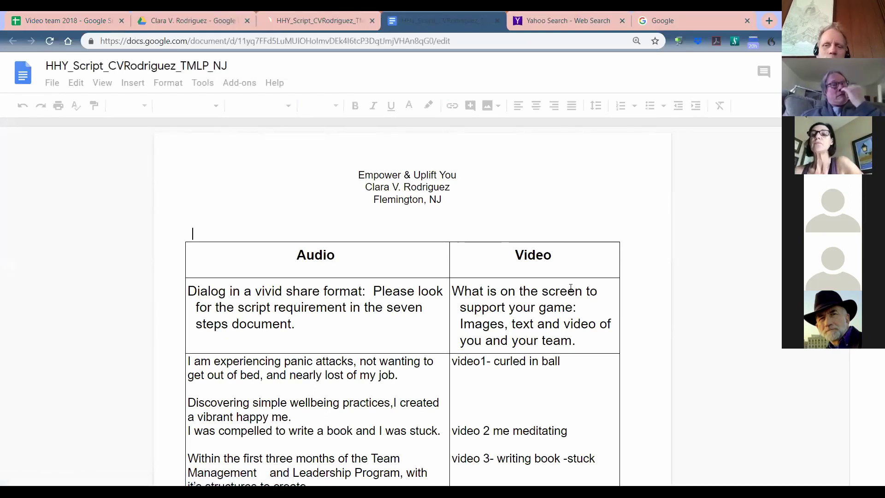
- Read through the script's Audio and Video columns to the end and return to its beginning
{"action": "scroll", "coordinate": [571, 290], "scroll_direction": "down", "scroll_amount": 2}
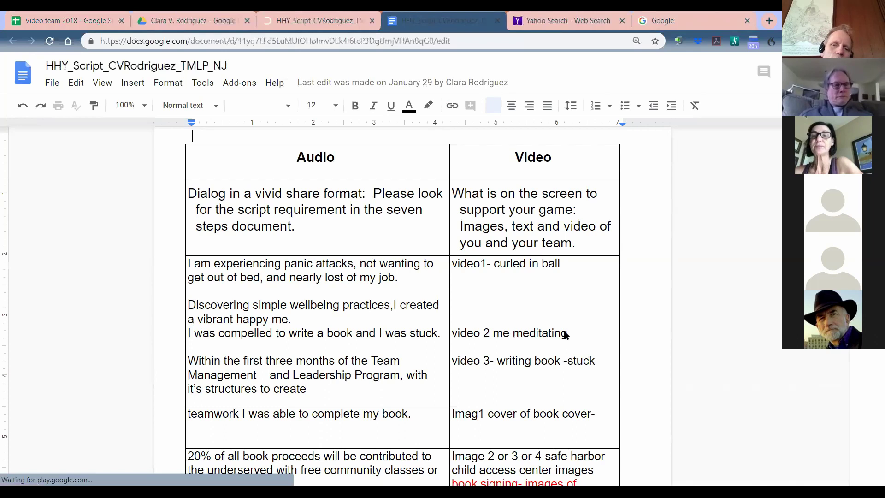
{"action": "scroll", "coordinate": [565, 331], "scroll_direction": "down", "scroll_amount": 1}
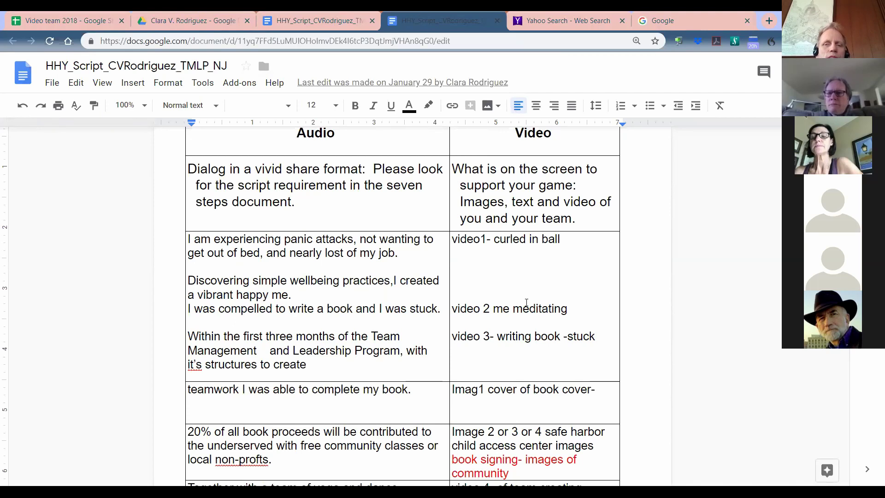
{"action": "left_click", "coordinate": [526, 302]}
{"action": "scroll", "coordinate": [526, 303], "scroll_direction": "down", "scroll_amount": 6}
{"action": "scroll", "coordinate": [548, 323], "scroll_direction": "down", "scroll_amount": 4}
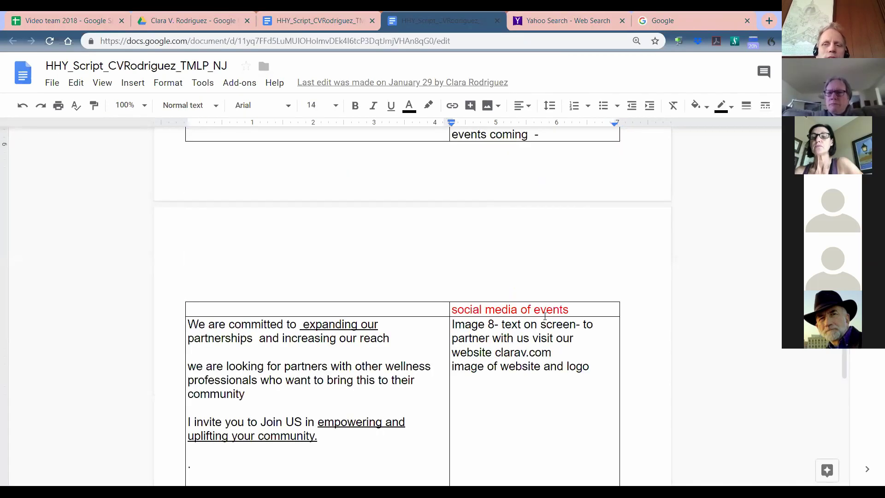
{"action": "scroll", "coordinate": [593, 315], "scroll_direction": "up", "scroll_amount": 15}
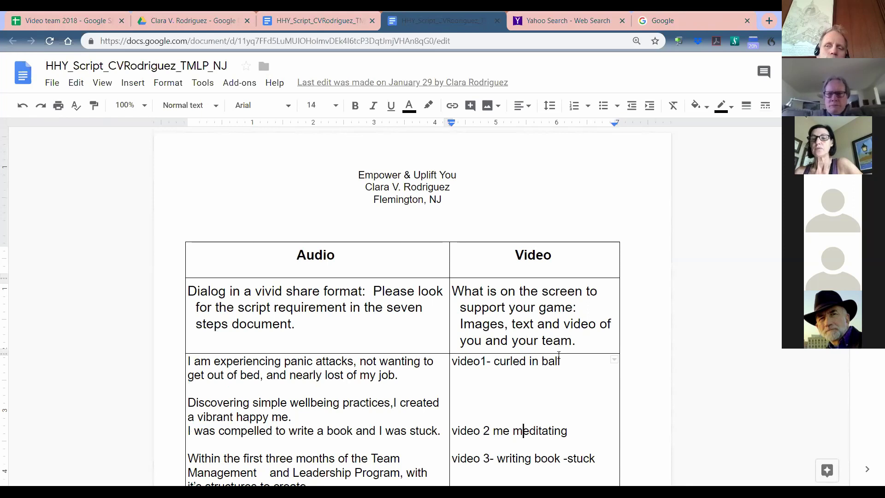
- Read the script's Audio and Video columns again through to the website and logo row, and return to the beginning
{"action": "scroll", "coordinate": [559, 357], "scroll_direction": "down", "scroll_amount": 3}
{"action": "scroll", "coordinate": [559, 355], "scroll_direction": "down", "scroll_amount": 9}
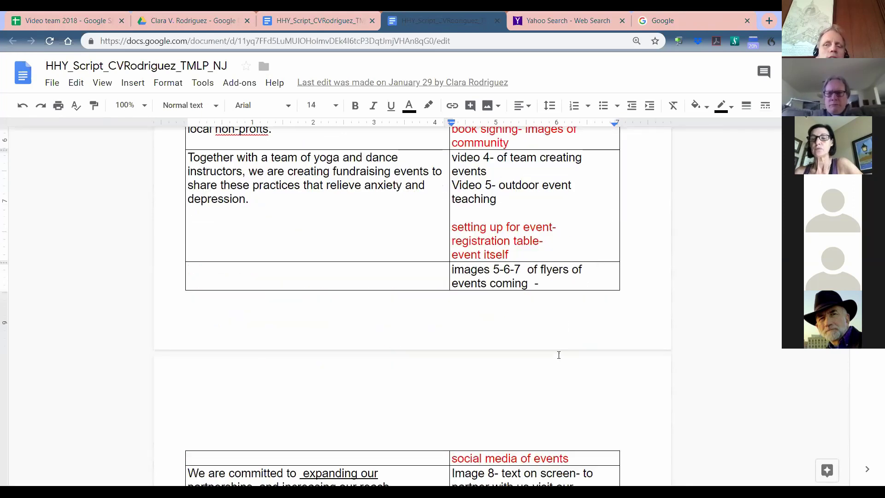
{"action": "scroll", "coordinate": [559, 355], "scroll_direction": "down", "scroll_amount": 6}
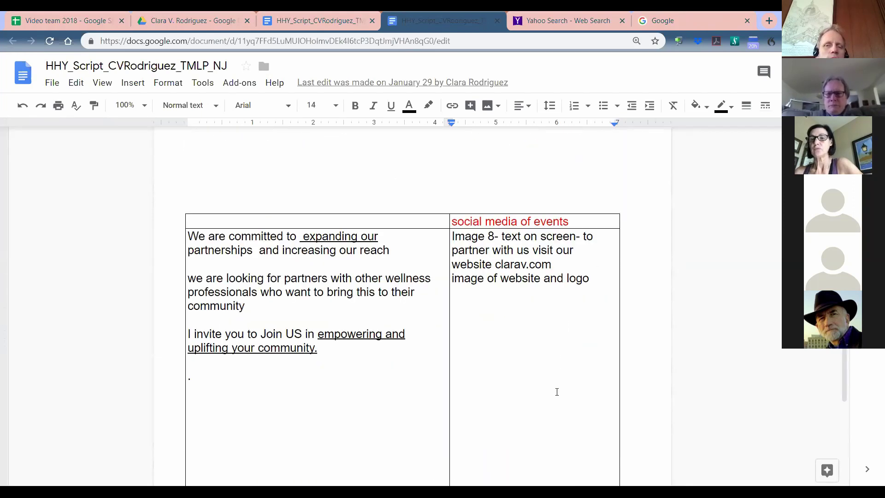
{"action": "scroll", "coordinate": [550, 406], "scroll_direction": "down", "scroll_amount": 1}
{"action": "scroll", "coordinate": [546, 396], "scroll_direction": "up", "scroll_amount": 7}
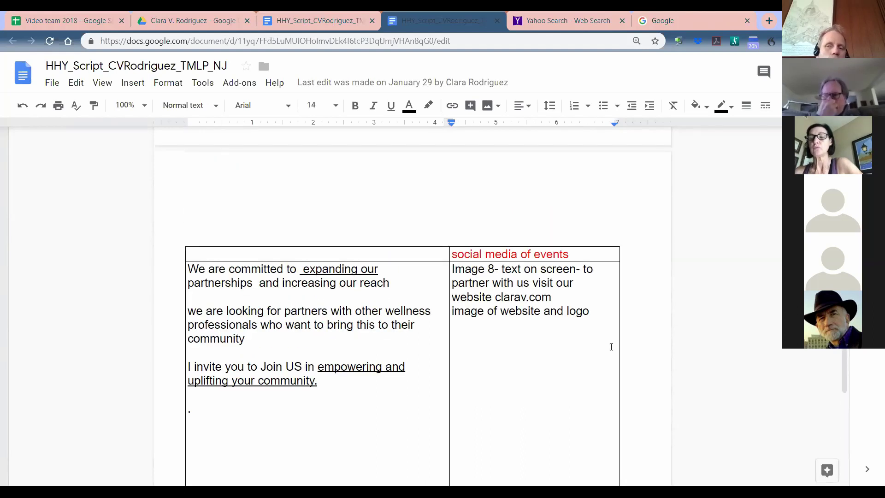
{"action": "scroll", "coordinate": [606, 327], "scroll_direction": "up", "scroll_amount": 4}
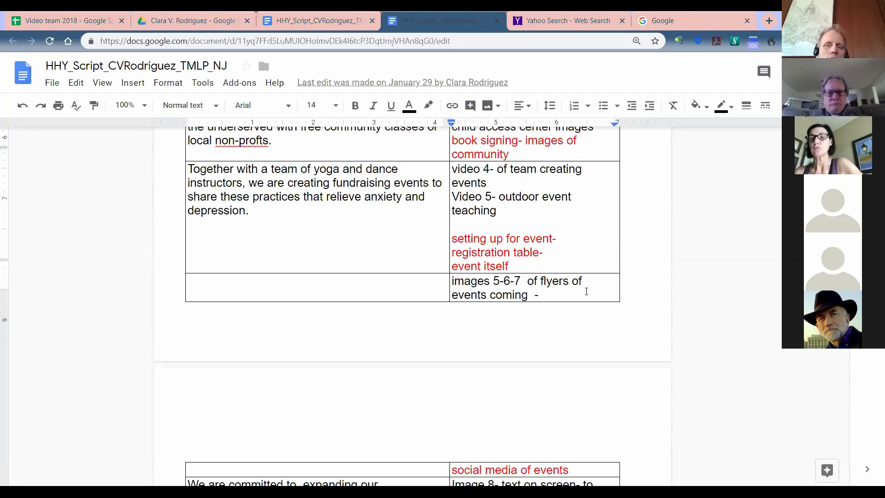
{"action": "scroll", "coordinate": [475, 251], "scroll_direction": "up", "scroll_amount": 5}
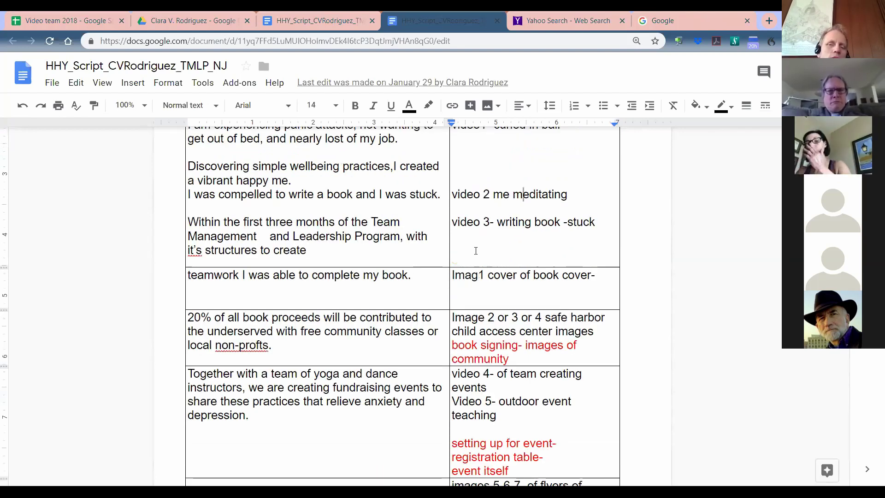
{"action": "scroll", "coordinate": [475, 251], "scroll_direction": "up", "scroll_amount": 1}
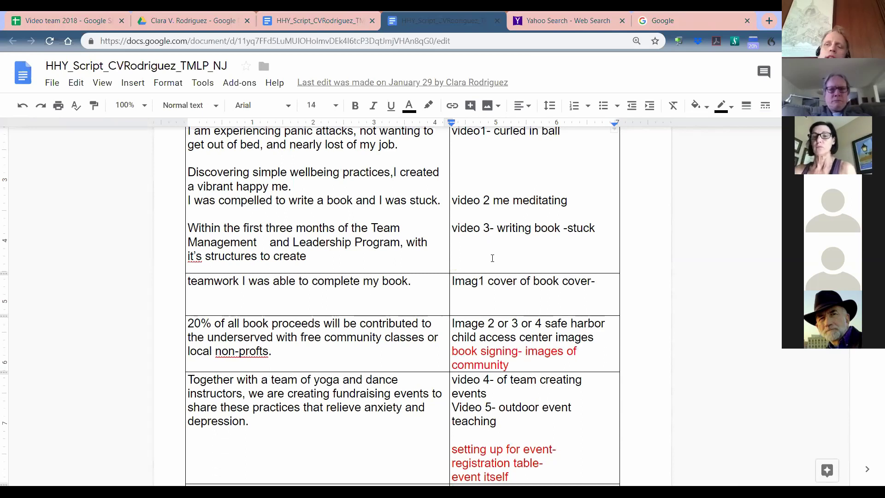
{"action": "scroll", "coordinate": [512, 251], "scroll_direction": "up", "scroll_amount": 1}
{"action": "scroll", "coordinate": [513, 251], "scroll_direction": "up", "scroll_amount": 4}
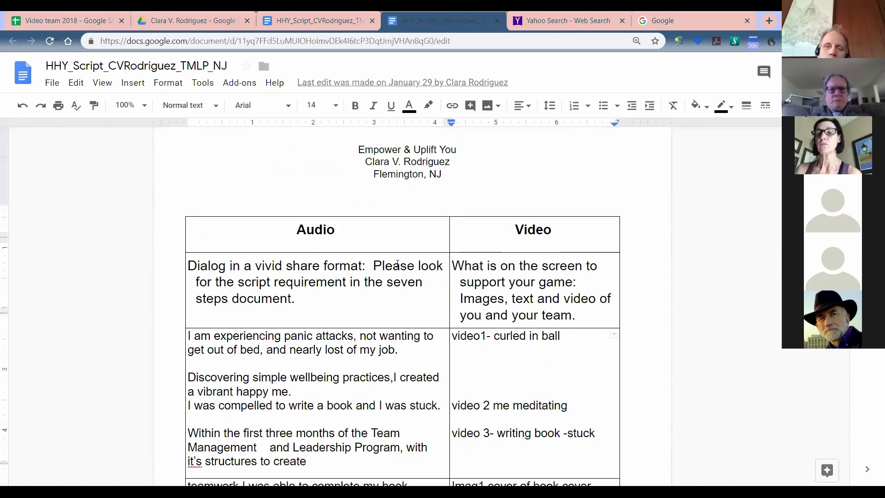
{"action": "scroll", "coordinate": [336, 239], "scroll_direction": "up", "scroll_amount": 1}
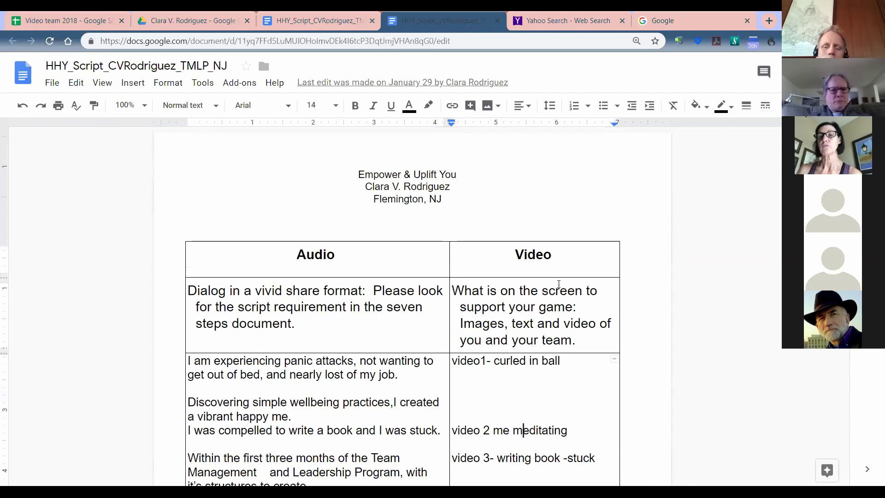
- Compare the audio lines with their matching video and image cues, from the curled-in-ball clip to the event flyers
{"action": "scroll", "coordinate": [513, 329], "scroll_direction": "down", "scroll_amount": 1}
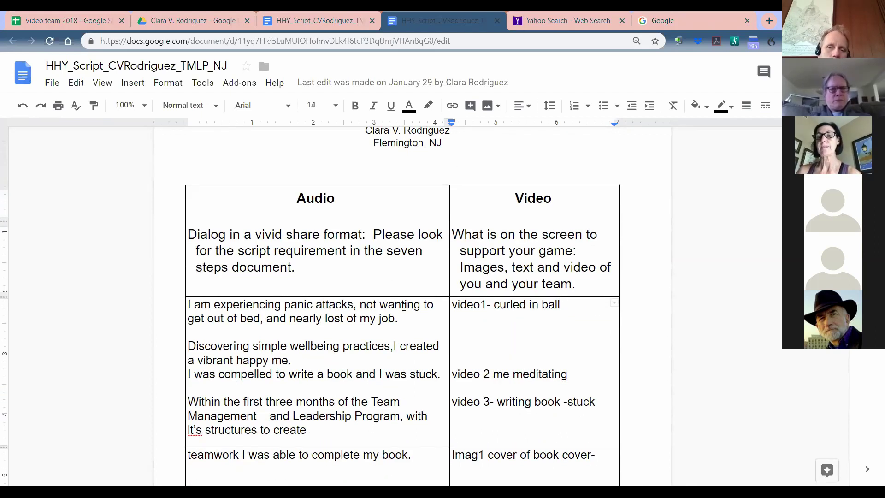
{"action": "scroll", "coordinate": [405, 309], "scroll_direction": "down", "scroll_amount": 1}
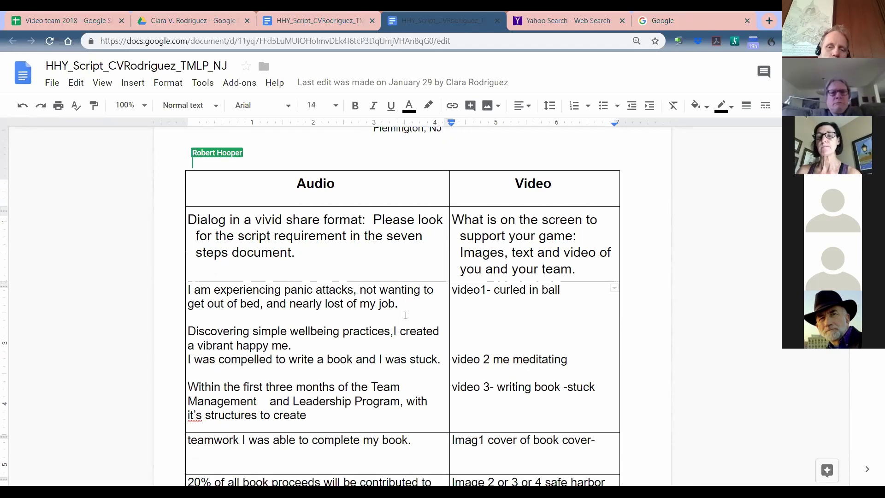
{"action": "scroll", "coordinate": [406, 315], "scroll_direction": "down", "scroll_amount": 3}
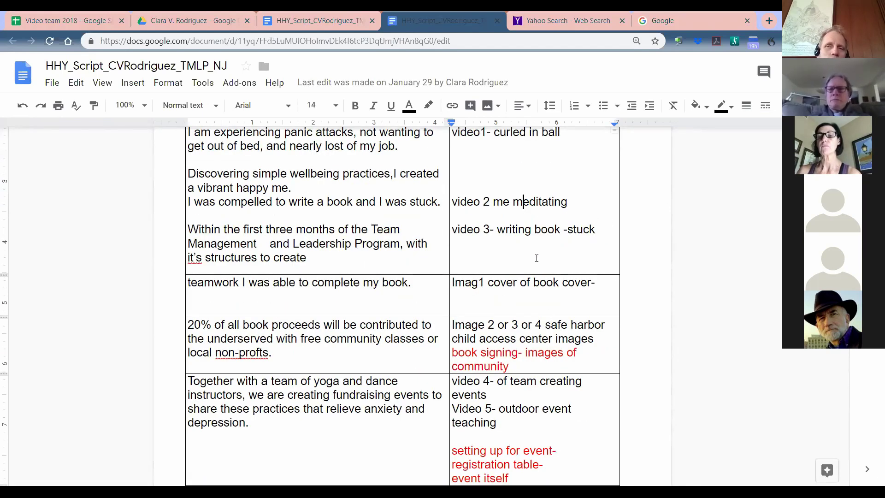
{"action": "scroll", "coordinate": [537, 257], "scroll_direction": "down", "scroll_amount": 1}
{"action": "scroll", "coordinate": [526, 270], "scroll_direction": "down", "scroll_amount": 1}
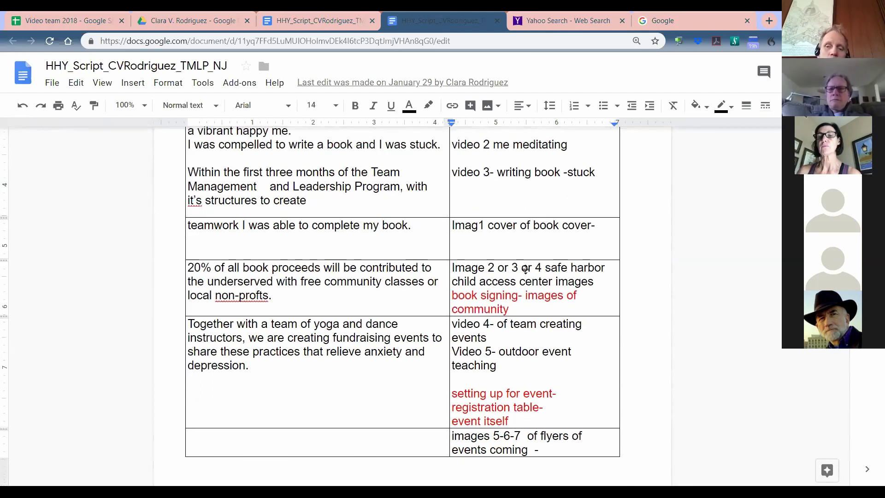
{"action": "scroll", "coordinate": [494, 302], "scroll_direction": "down", "scroll_amount": 2}
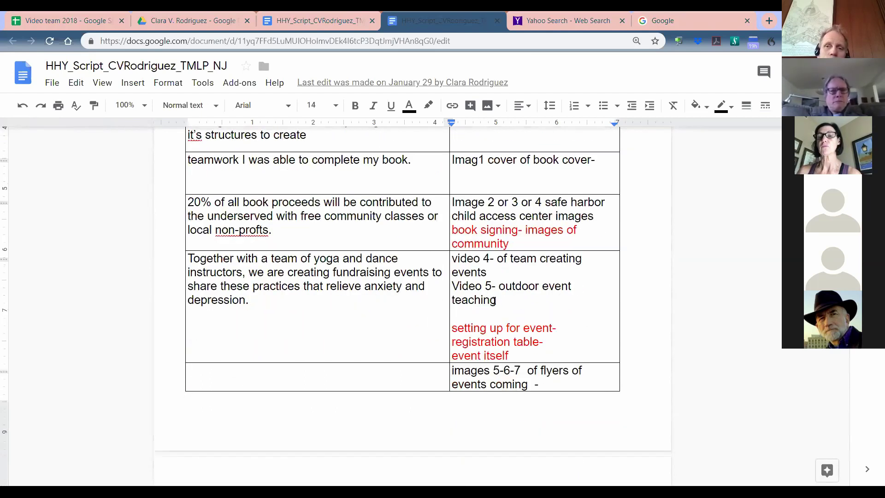
{"action": "scroll", "coordinate": [494, 301], "scroll_direction": "up", "scroll_amount": 4}
{"action": "scroll", "coordinate": [494, 302], "scroll_direction": "up", "scroll_amount": 1}
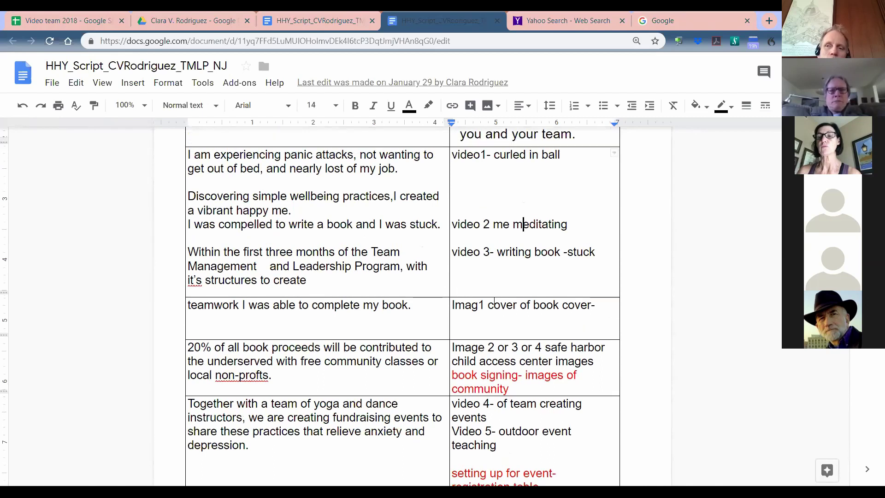
{"action": "scroll", "coordinate": [657, 304], "scroll_direction": "up", "scroll_amount": 3}
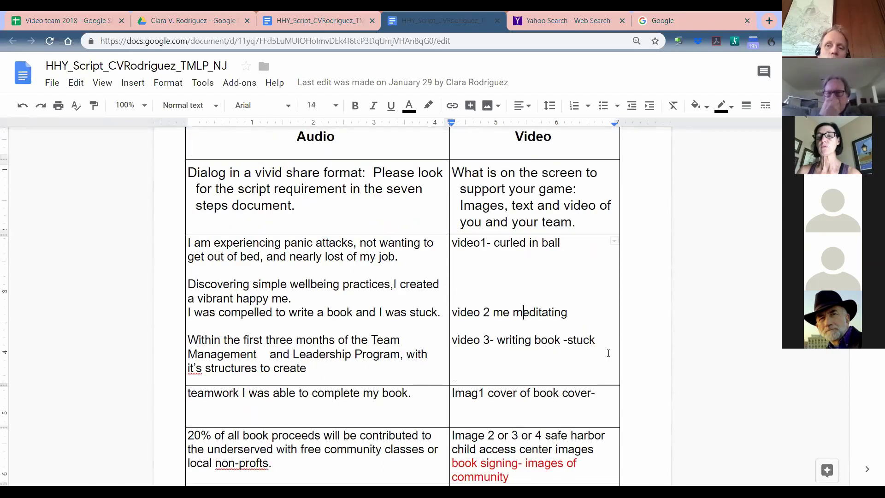
{"action": "scroll", "coordinate": [455, 328], "scroll_direction": "up", "scroll_amount": 2}
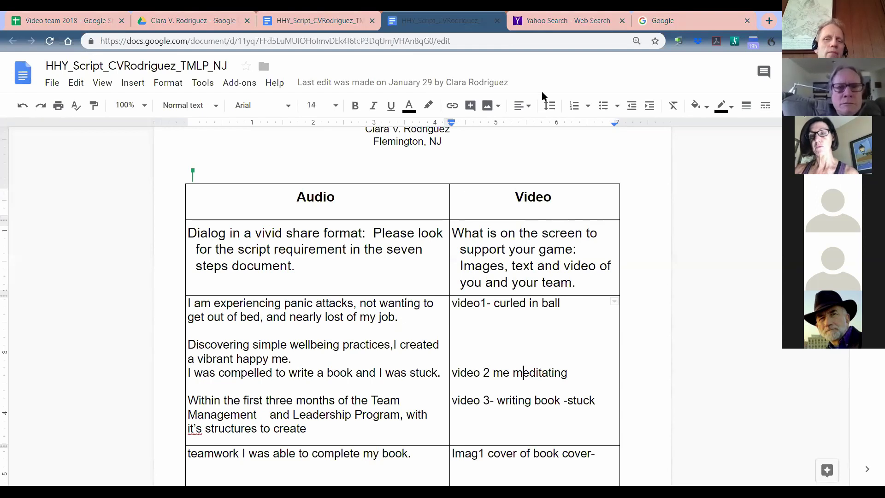
{"action": "scroll", "coordinate": [210, 255], "scroll_direction": "down", "scroll_amount": 2}
{"action": "scroll", "coordinate": [244, 218], "scroll_direction": "down", "scroll_amount": 1}
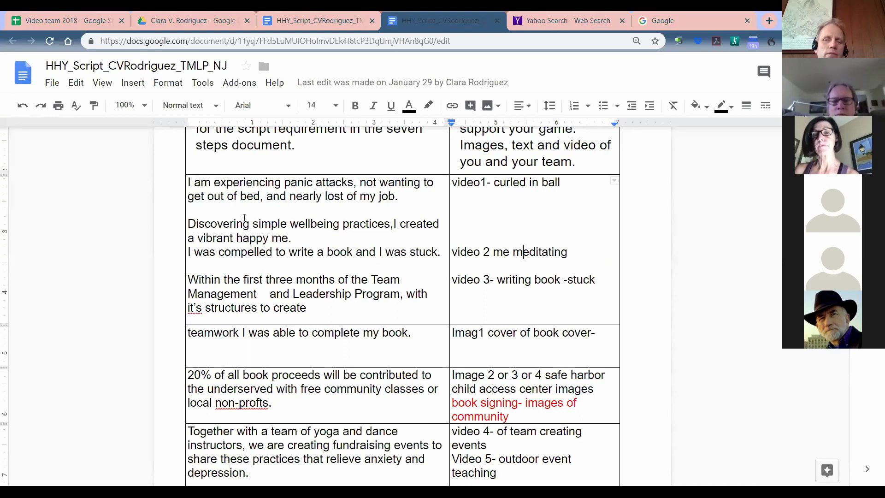
{"action": "scroll", "coordinate": [672, 328], "scroll_direction": "up", "scroll_amount": 2}
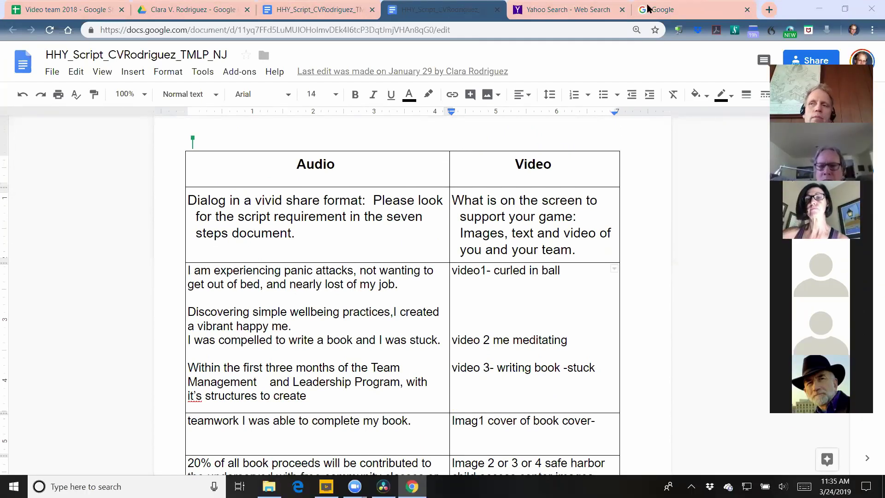
- Switch to DaVinci Resolve and play the opening of the voiceover on Timeline 1, stopping at 01:00:10:23
{"action": "left_click", "coordinate": [819, 9]}
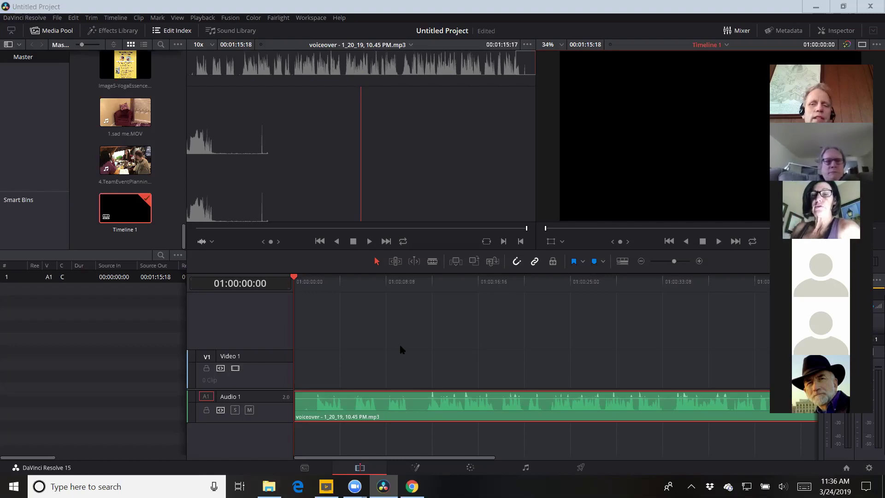
{"action": "left_click", "coordinate": [387, 408]}
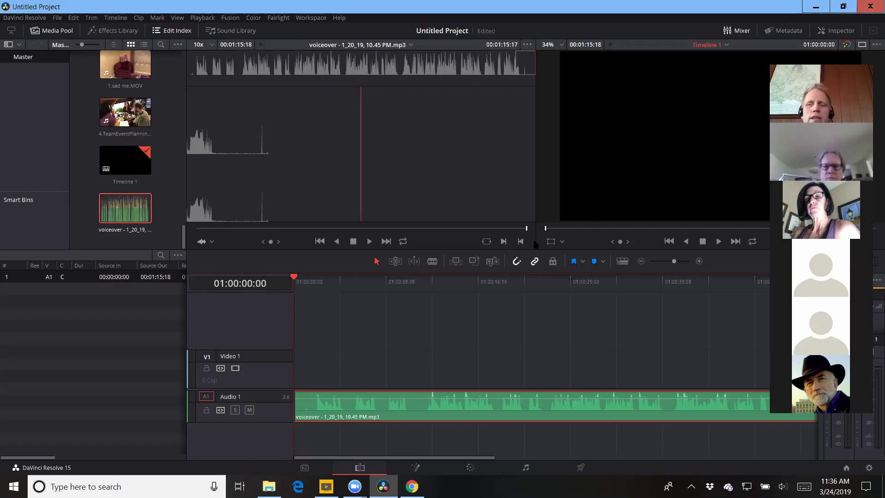
{"action": "left_click", "coordinate": [719, 242]}
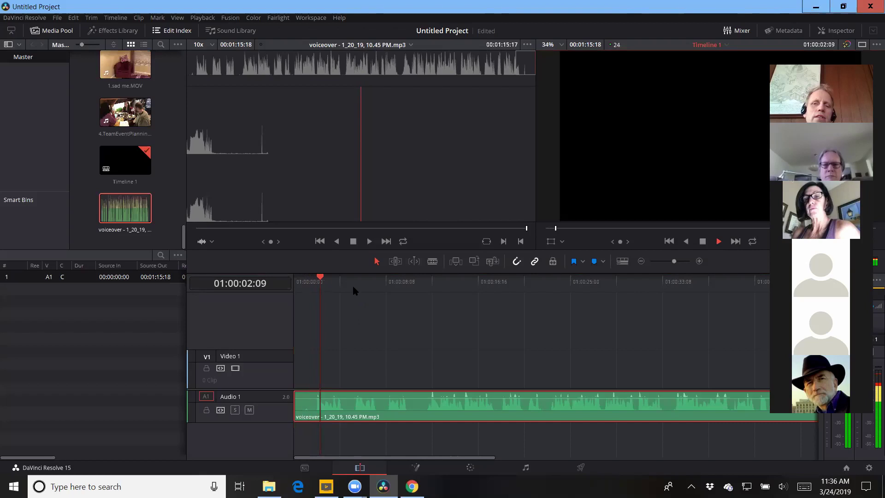
{"action": "left_click", "coordinate": [703, 242]}
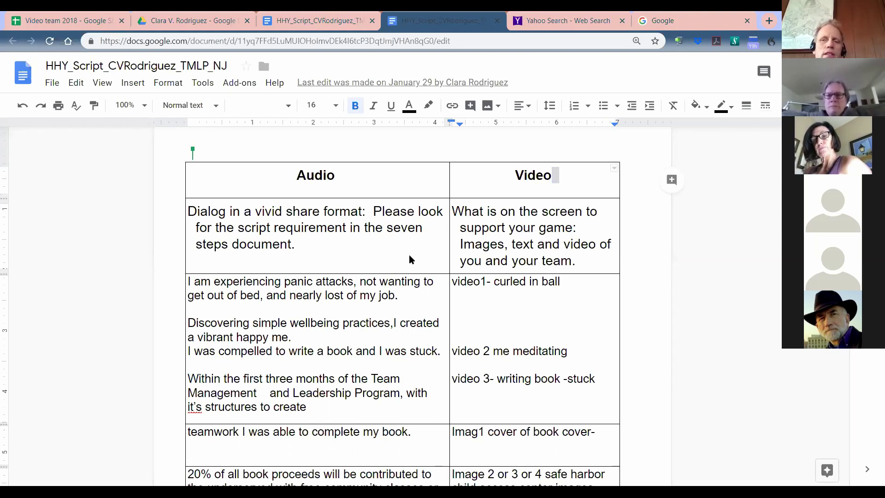
- Return from the script to DaVinci Resolve and look through the imported clips and images in the Master bin
{"action": "key", "text": "alt+Tab"}
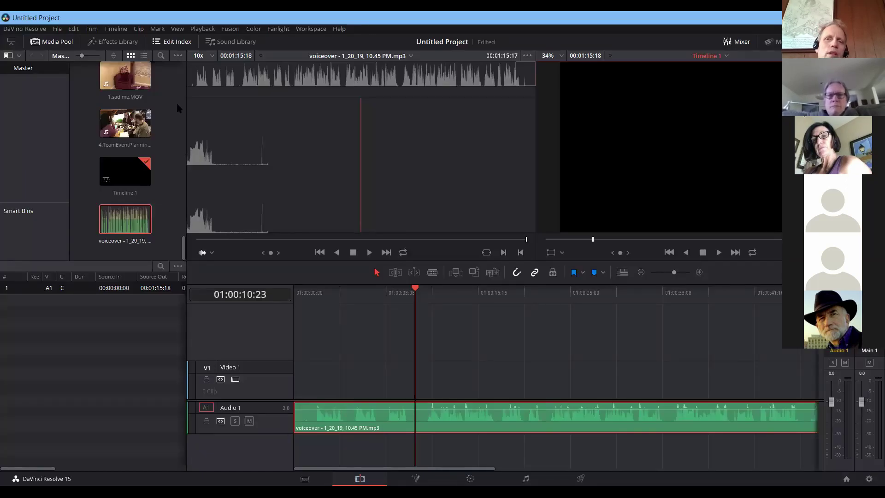
{"action": "left_click_drag", "start_coordinate": [184, 251], "coordinate": [183, 179]}
{"action": "scroll", "coordinate": [166, 113], "scroll_direction": "up", "scroll_amount": 5}
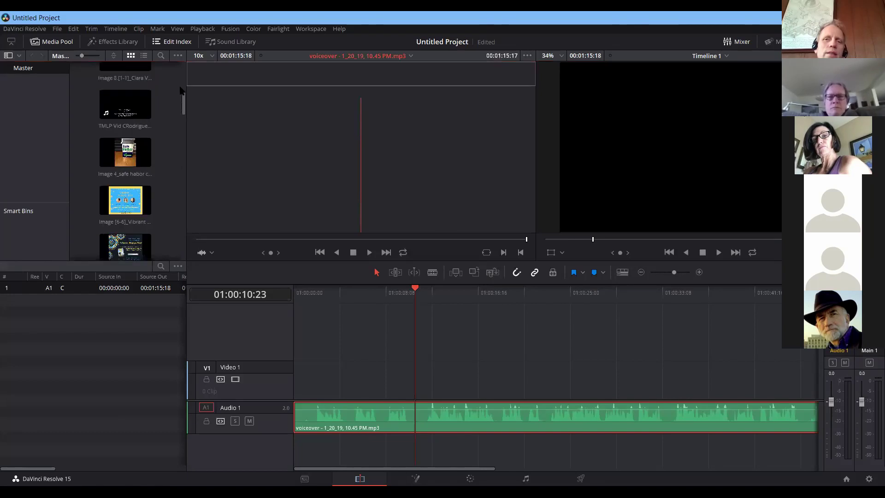
{"action": "scroll", "coordinate": [164, 156], "scroll_direction": "down", "scroll_amount": 4}
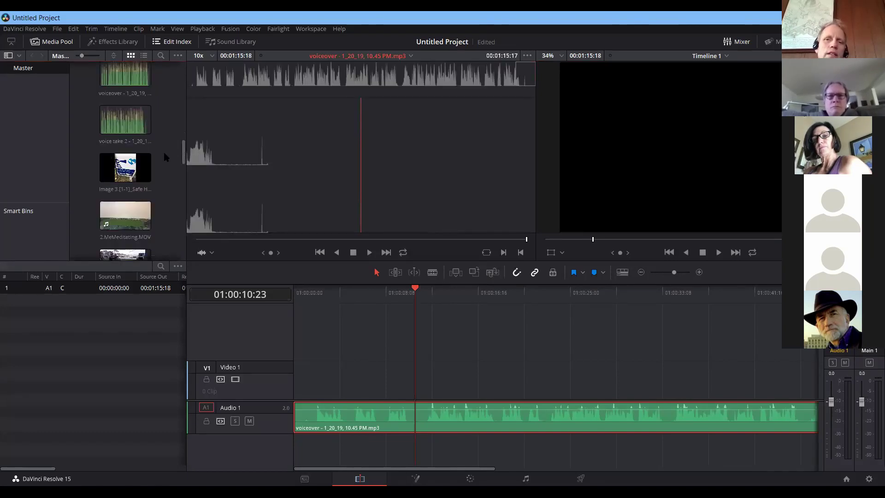
{"action": "scroll", "coordinate": [163, 171], "scroll_direction": "down", "scroll_amount": 3}
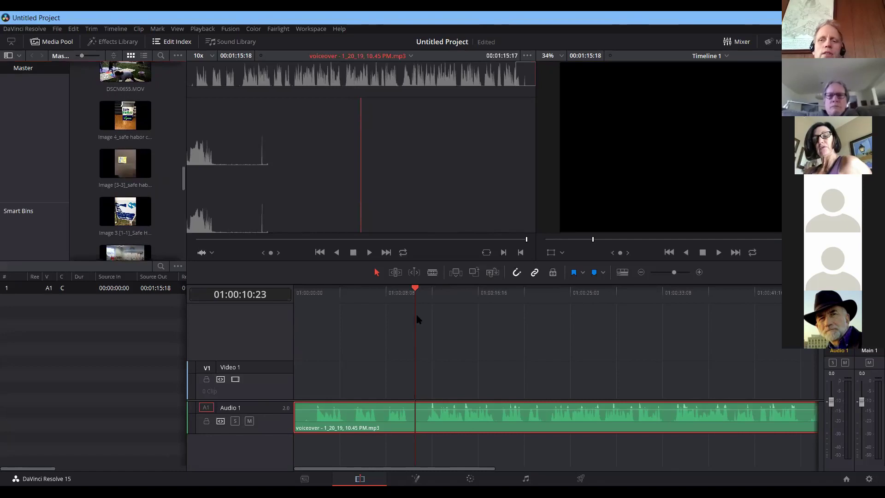
- Flag the voiceover clip in blue and add a blue marker to it at 01:00:11:12
{"action": "mouse_move", "coordinate": [417, 289]}
{"action": "left_mouse_down"}
{"action": "mouse_move", "coordinate": [375, 292]}
{"action": "mouse_move", "coordinate": [424, 306]}
{"action": "mouse_move", "coordinate": [292, 293]}
{"action": "mouse_move", "coordinate": [413, 295]}
{"action": "mouse_move", "coordinate": [421, 304]}
{"action": "left_mouse_up"}
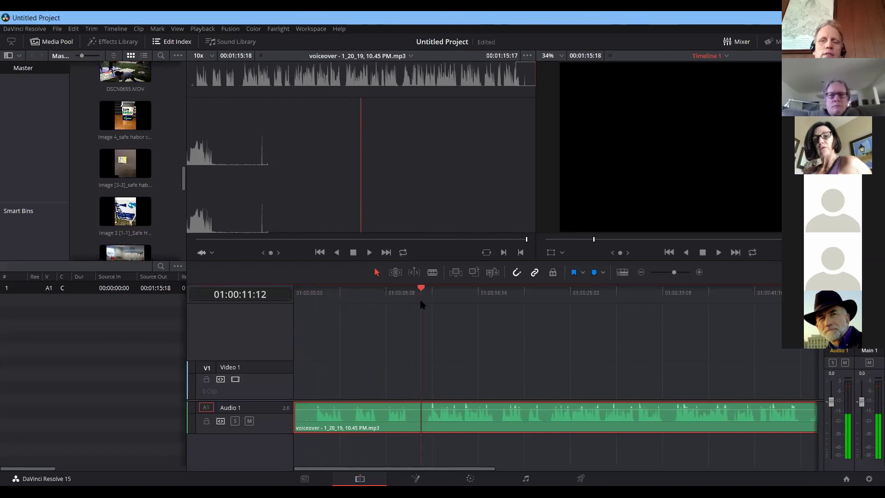
{"action": "left_click", "coordinate": [574, 273]}
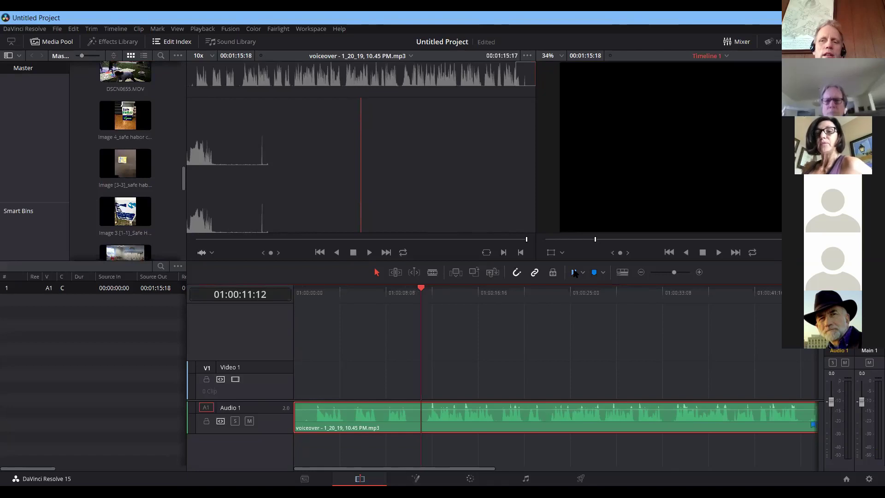
{"action": "left_click", "coordinate": [604, 274]}
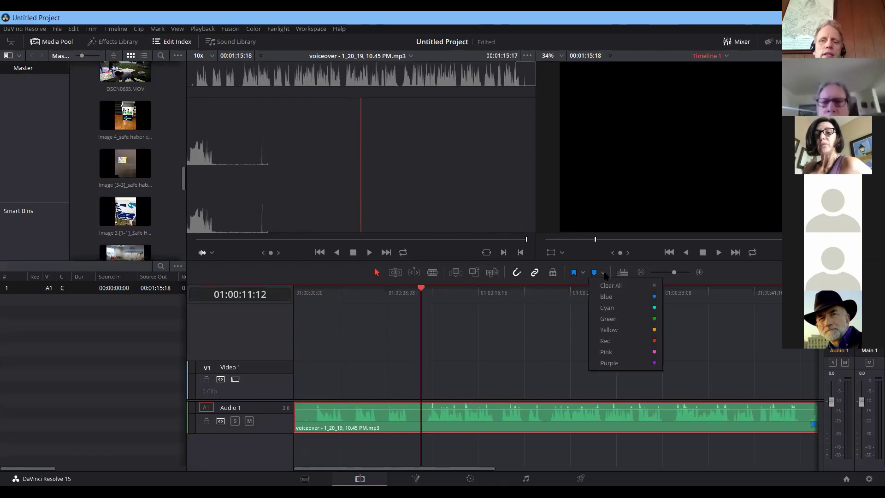
{"action": "left_click", "coordinate": [622, 295]}
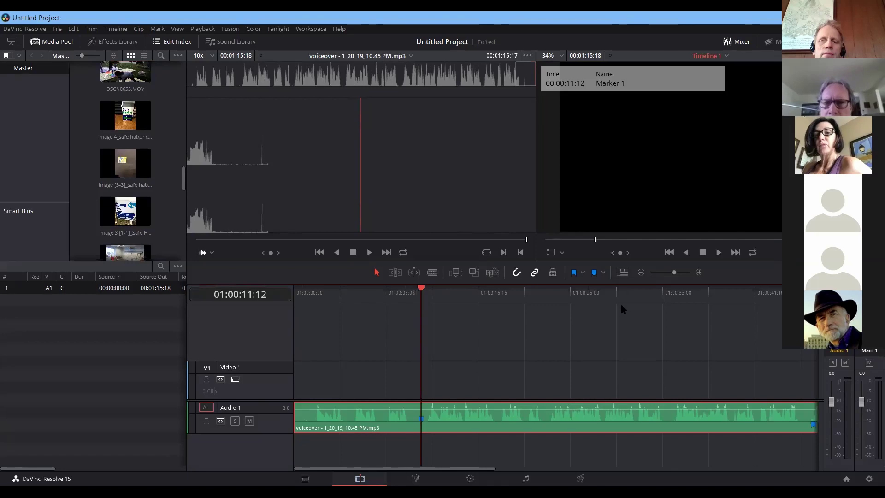
{"action": "left_click", "coordinate": [571, 366]}
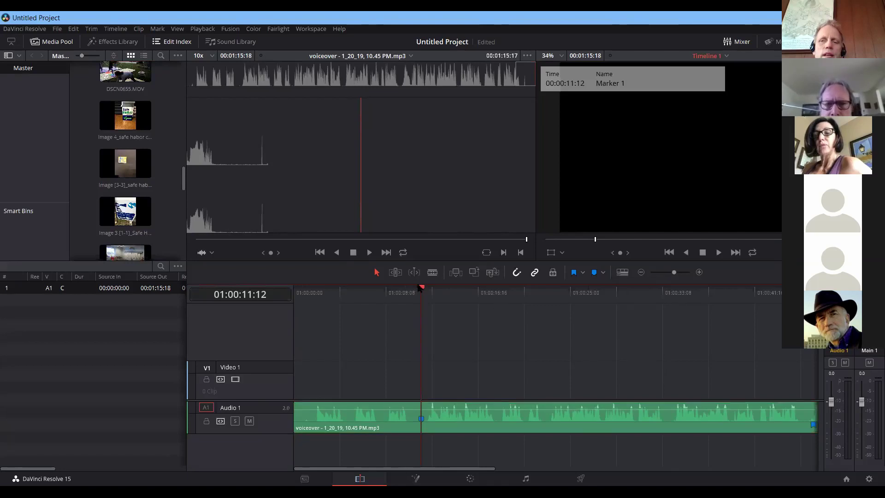
- Return the playhead to the start of Timeline 1 and look through the Master bin for the 1.sad me.MOV clip
{"action": "mouse_move", "coordinate": [425, 292]}
{"action": "left_mouse_down"}
{"action": "mouse_move", "coordinate": [263, 295]}
{"action": "mouse_move", "coordinate": [269, 302]}
{"action": "left_mouse_up"}
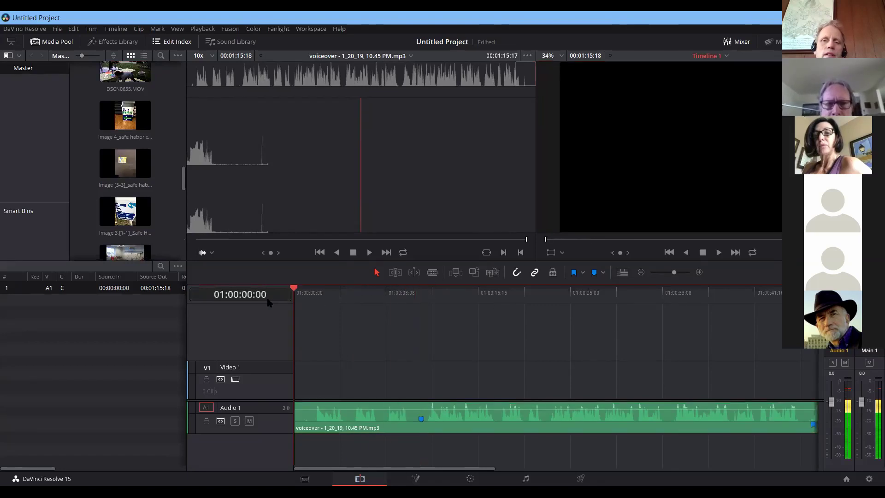
{"action": "scroll", "coordinate": [152, 176], "scroll_direction": "down", "scroll_amount": 2}
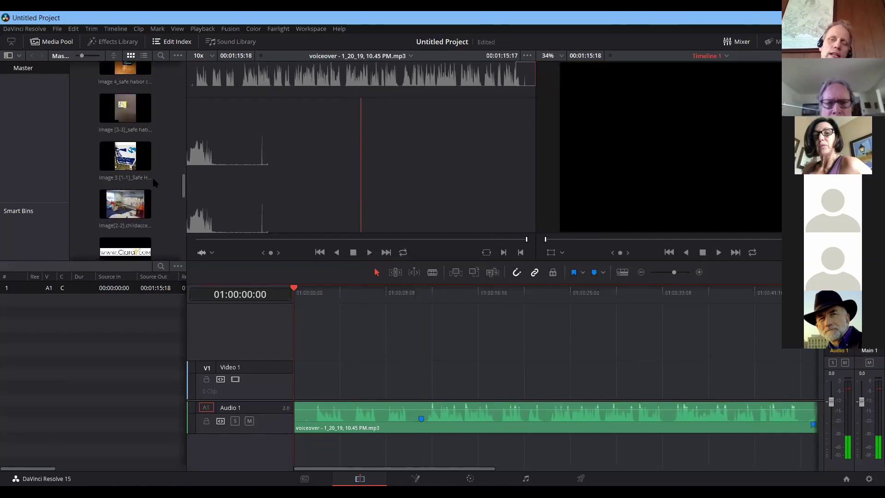
{"action": "scroll", "coordinate": [152, 176], "scroll_direction": "down", "scroll_amount": 6}
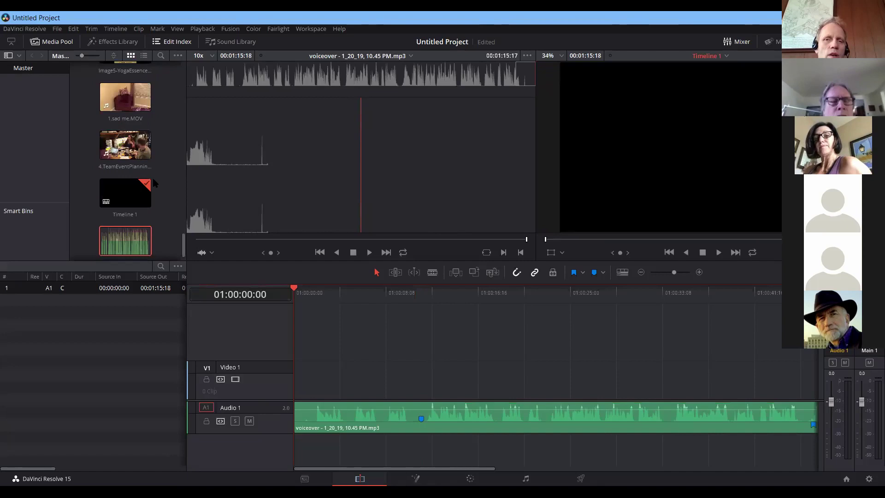
{"action": "scroll", "coordinate": [152, 176], "scroll_direction": "down", "scroll_amount": 1}
{"action": "scroll", "coordinate": [153, 181], "scroll_direction": "up", "scroll_amount": 4}
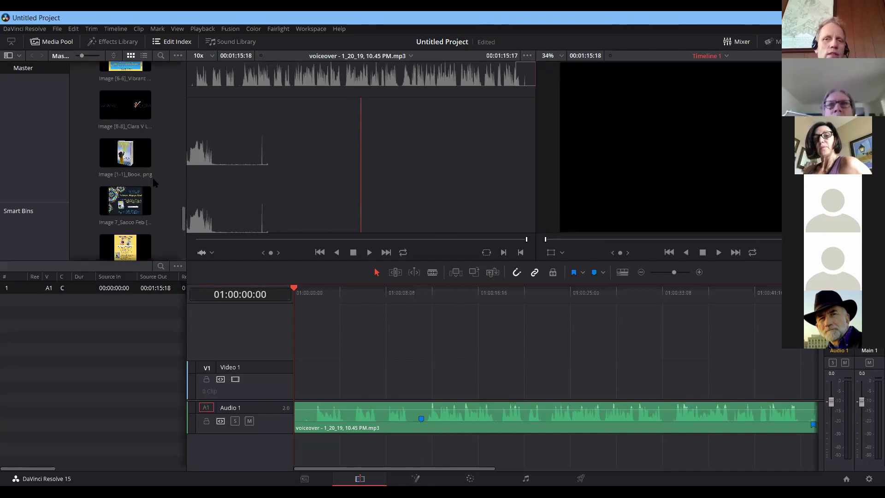
{"action": "scroll", "coordinate": [154, 183], "scroll_direction": "up", "scroll_amount": 2}
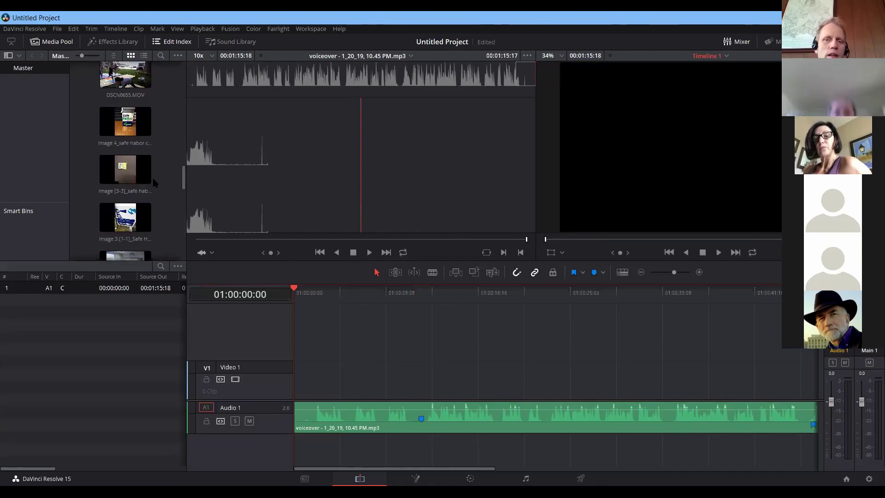
{"action": "scroll", "coordinate": [153, 182], "scroll_direction": "up", "scroll_amount": 3}
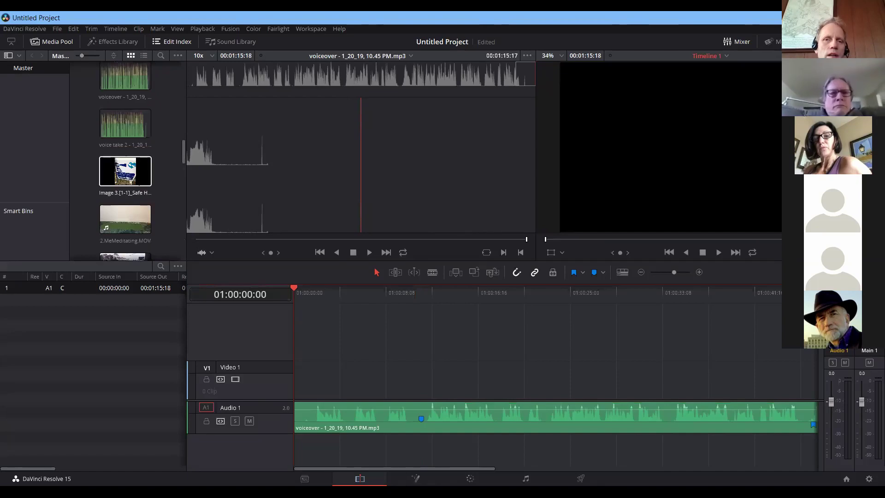
{"action": "double_click", "coordinate": [133, 181]}
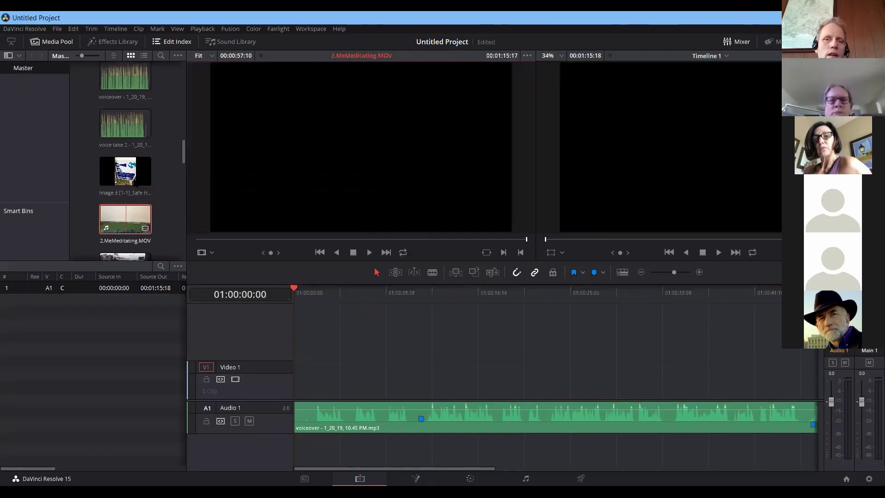
{"action": "scroll", "coordinate": [167, 187], "scroll_direction": "down", "scroll_amount": 3}
{"action": "left_click", "coordinate": [125, 177]}
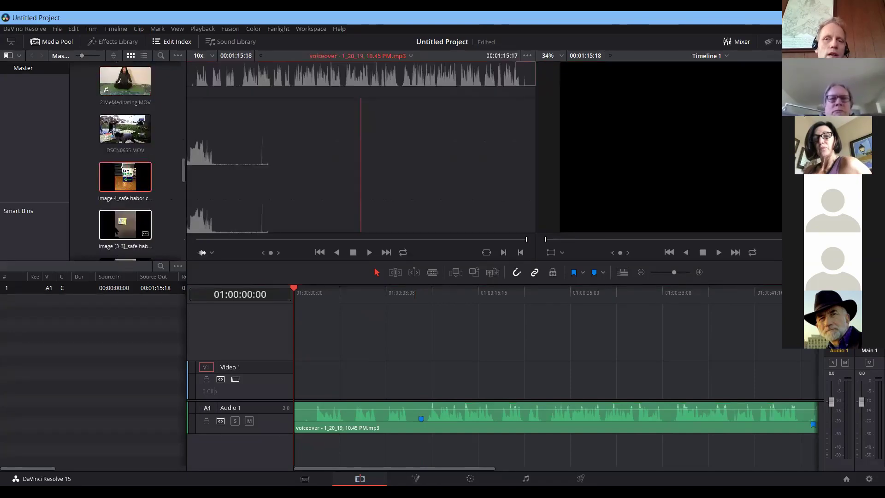
{"action": "left_click", "coordinate": [125, 224]}
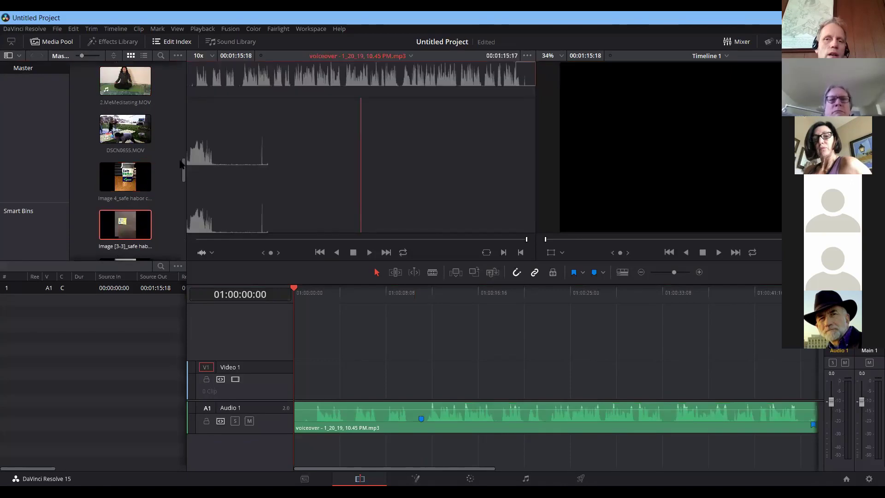
{"action": "scroll", "coordinate": [183, 188], "scroll_direction": "down", "scroll_amount": 5}
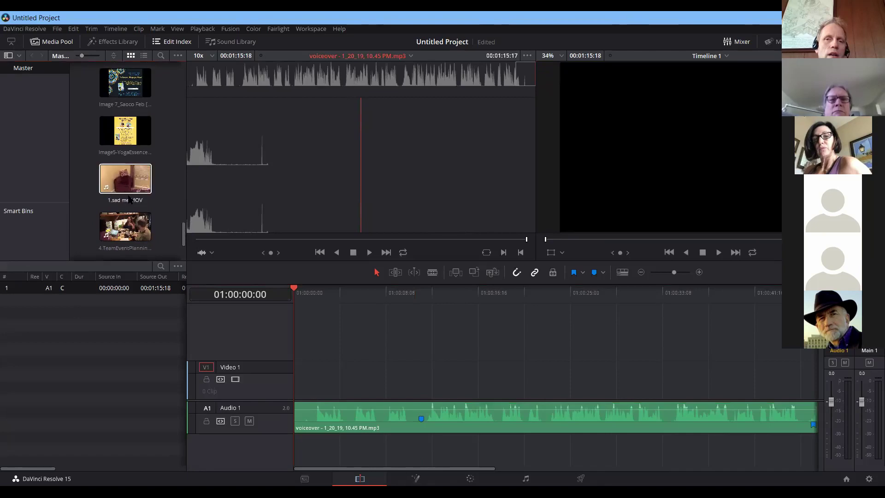
{"action": "double_click", "coordinate": [125, 178]}
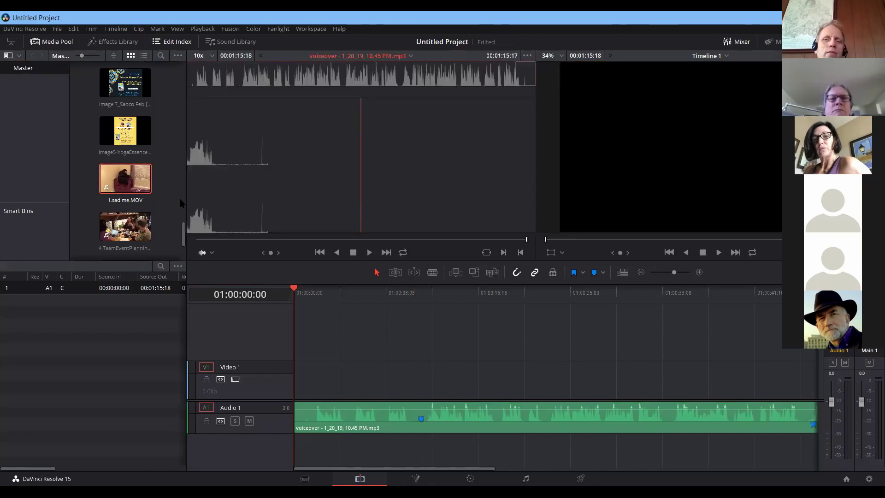
{"action": "left_click_drag", "start_coordinate": [116, 169], "coordinate": [290, 383]}
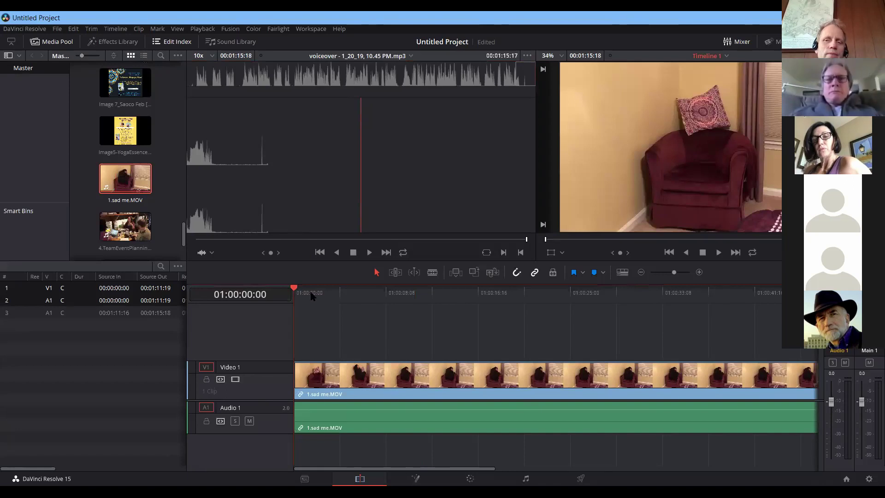
{"action": "left_click", "coordinate": [311, 449]}
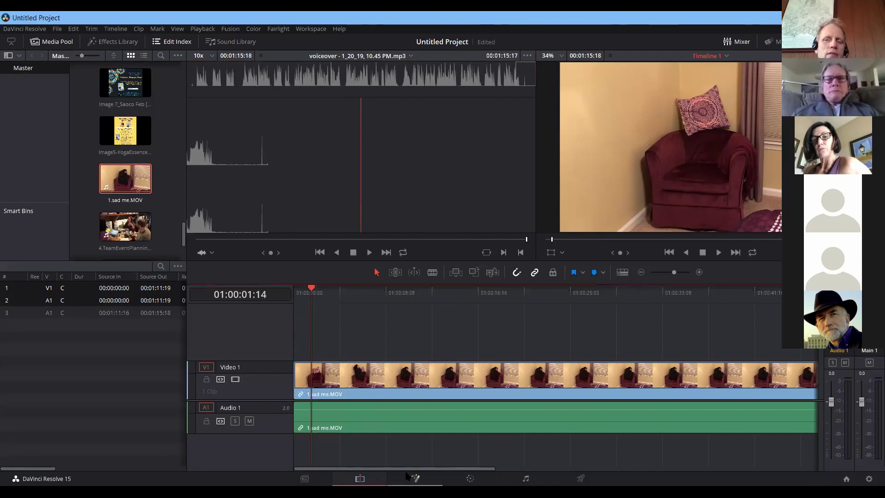
{"action": "mouse_move", "coordinate": [417, 468]}
{"action": "left_mouse_down"}
{"action": "mouse_move", "coordinate": [575, 468]}
{"action": "mouse_move", "coordinate": [401, 469]}
{"action": "left_mouse_up"}
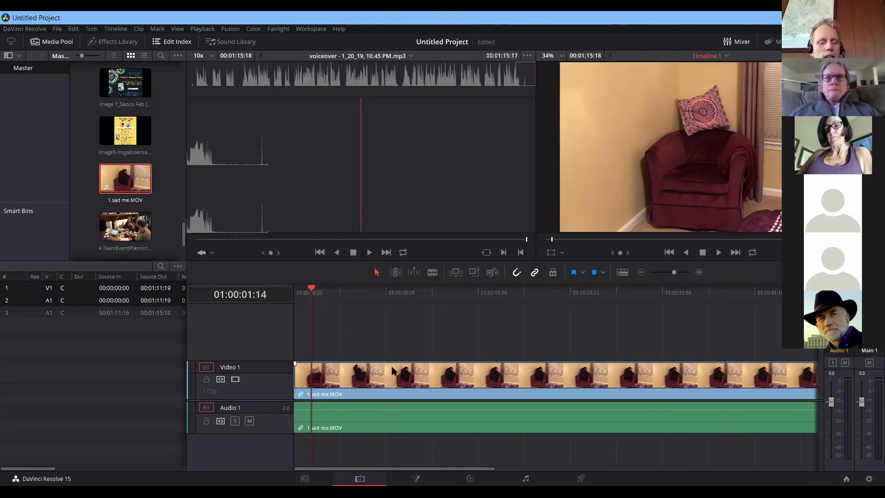
{"action": "key", "text": "ctrl+z"}
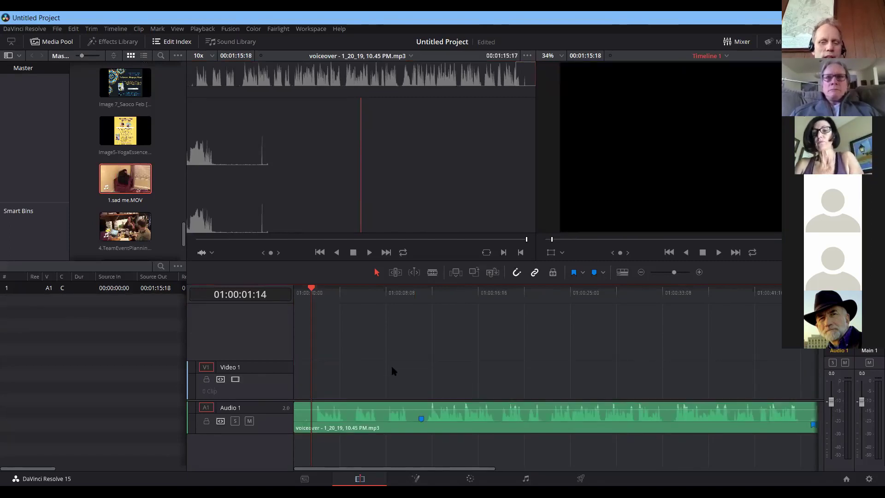
- Place 1.sad me.MOV at the timeline start on a new Video 2 track, and play part of the voiceover in the source viewer
{"action": "left_click_drag", "start_coordinate": [118, 171], "coordinate": [297, 336]}
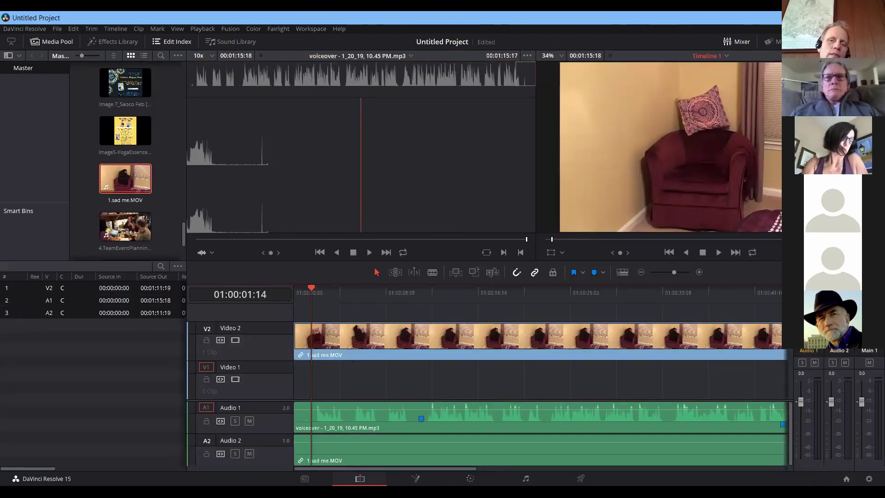
{"action": "left_click", "coordinate": [367, 254]}
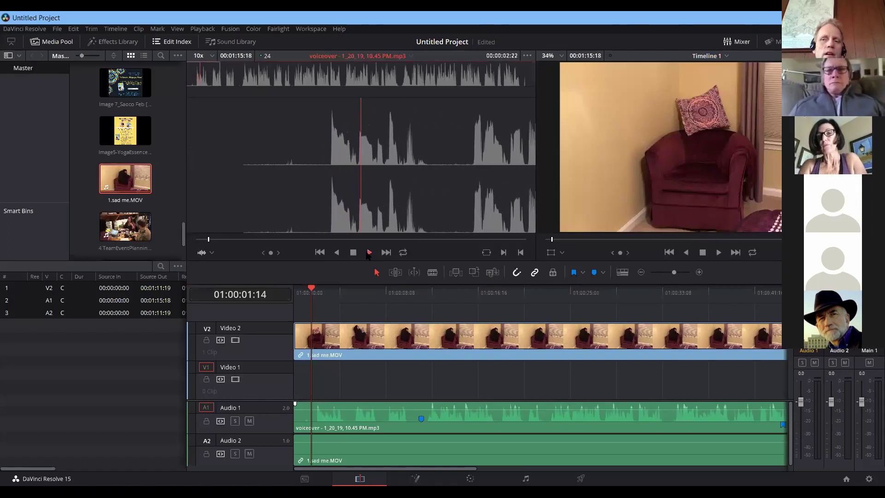
{"action": "left_click", "coordinate": [369, 253]}
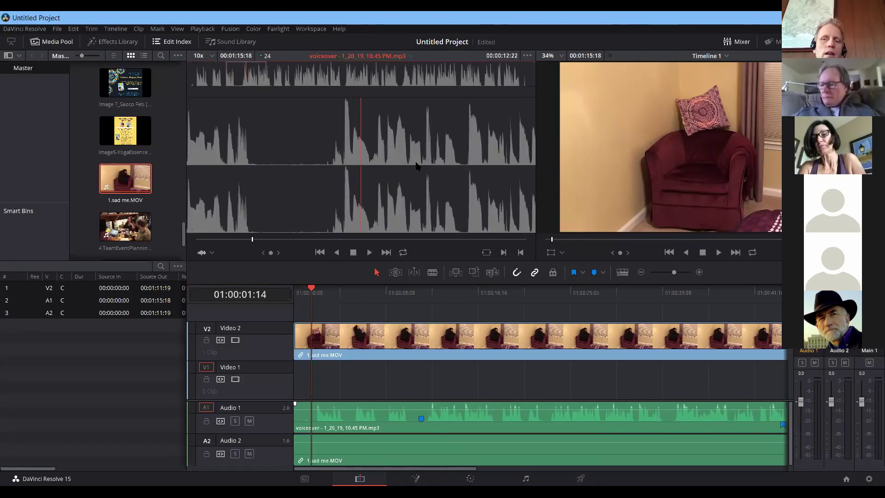
{"action": "left_click", "coordinate": [354, 252]}
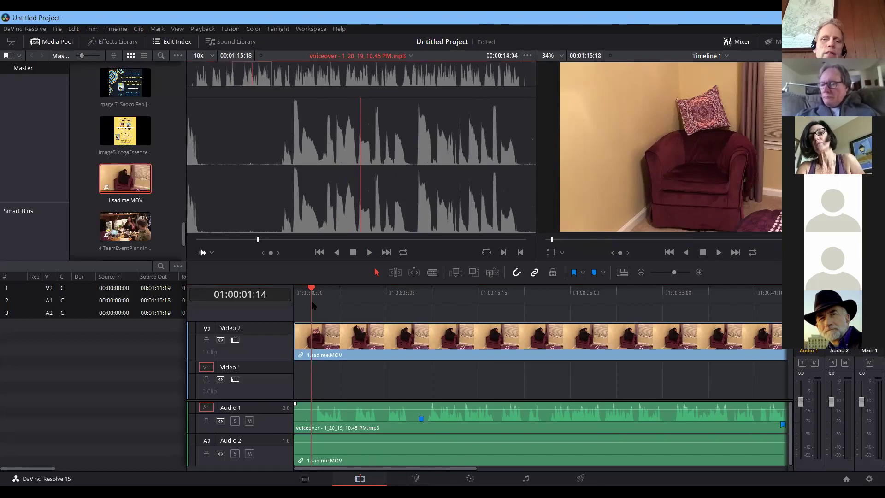
- Trim the beginning of the 1.sad me.MOV clip on Video 2 to 01:00:04:22, cutting the empty-chair footage
{"action": "mouse_move", "coordinate": [309, 294]}
{"action": "left_mouse_down"}
{"action": "mouse_move", "coordinate": [412, 300]}
{"action": "mouse_move", "coordinate": [340, 289]}
{"action": "mouse_move", "coordinate": [349, 288]}
{"action": "left_mouse_up"}
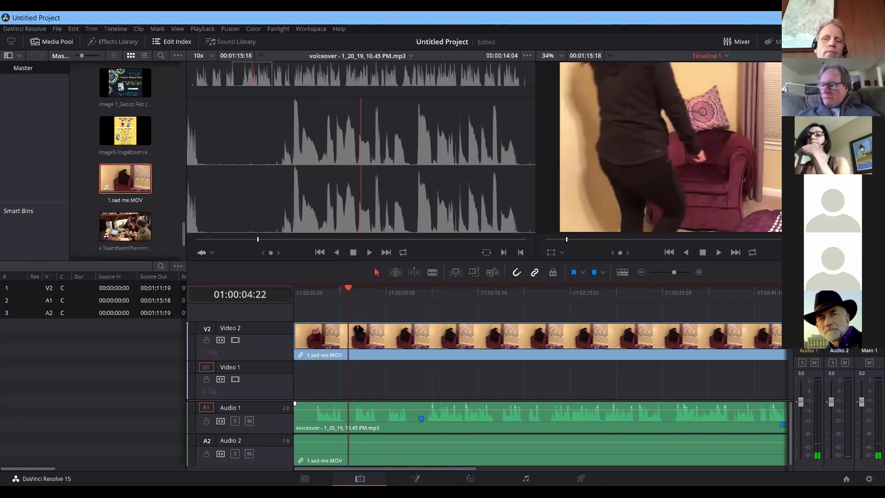
{"action": "left_click", "coordinate": [294, 345]}
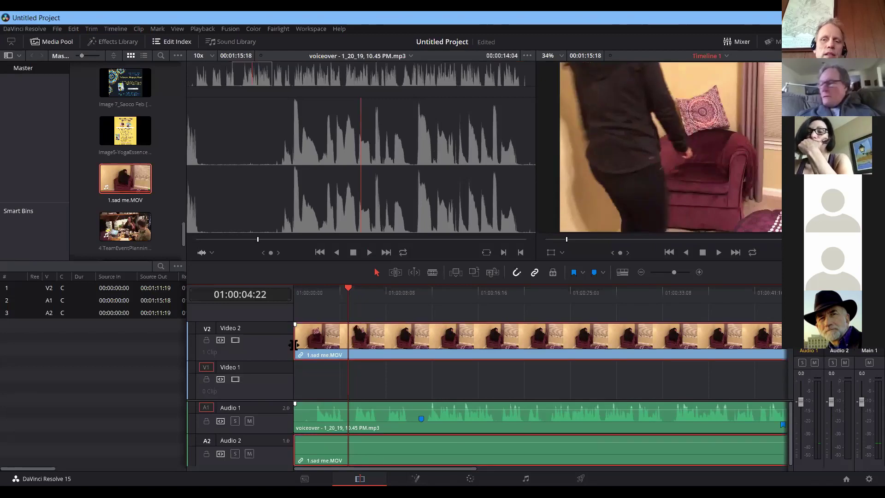
{"action": "left_click_drag", "start_coordinate": [294, 345], "coordinate": [355, 346]}
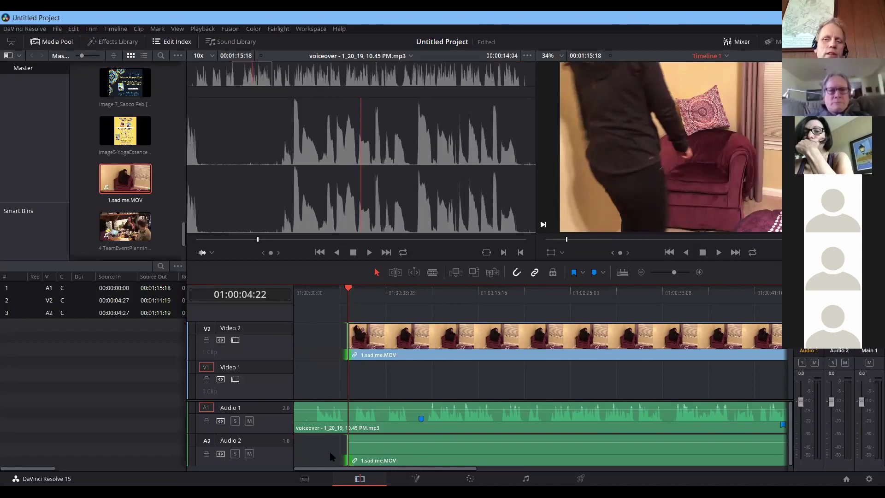
- Shorten the end of the 1.sad me.MOV clip on Video 2 to a source out of about 00:00:22:03
{"action": "scroll", "coordinate": [323, 473], "scroll_direction": "right", "scroll_amount": 3}
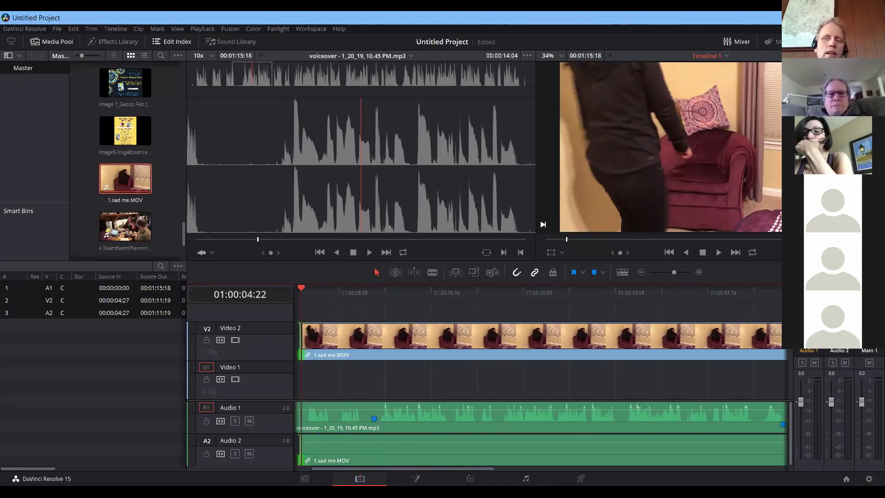
{"action": "scroll", "coordinate": [540, 387], "scroll_direction": "right", "scroll_amount": 8}
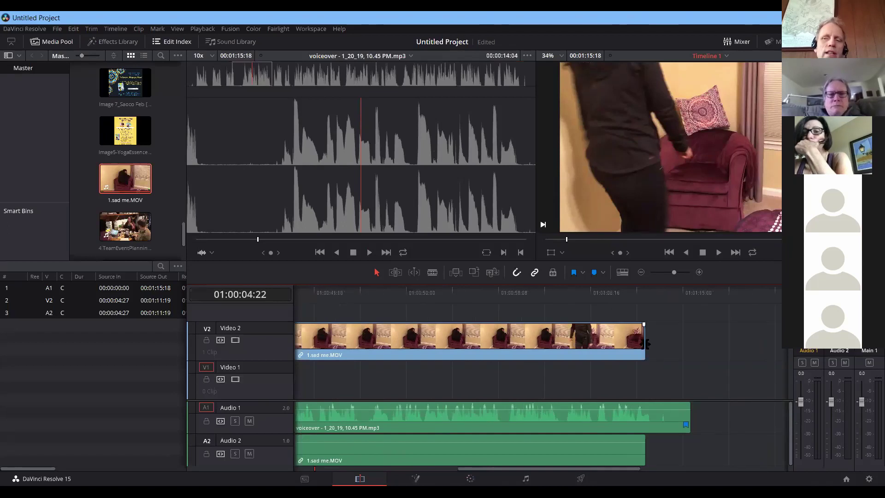
{"action": "left_click_drag", "start_coordinate": [644, 343], "coordinate": [312, 339]}
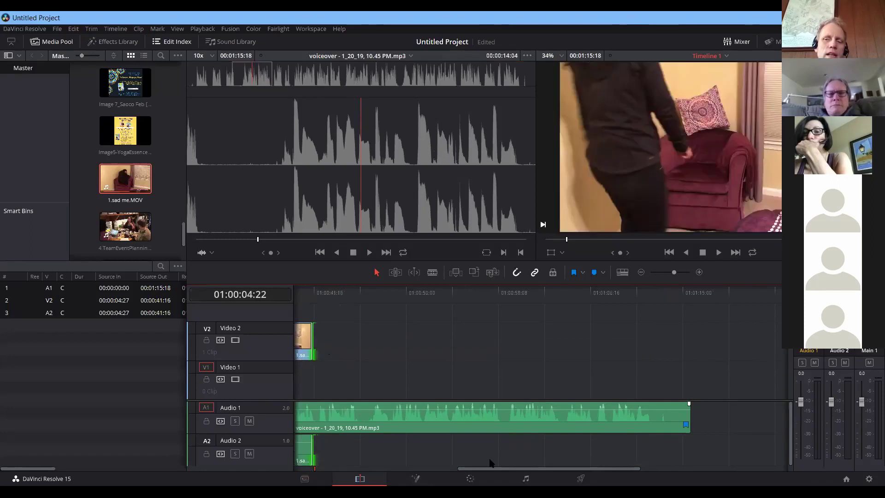
{"action": "left_click_drag", "start_coordinate": [498, 469], "coordinate": [407, 453]}
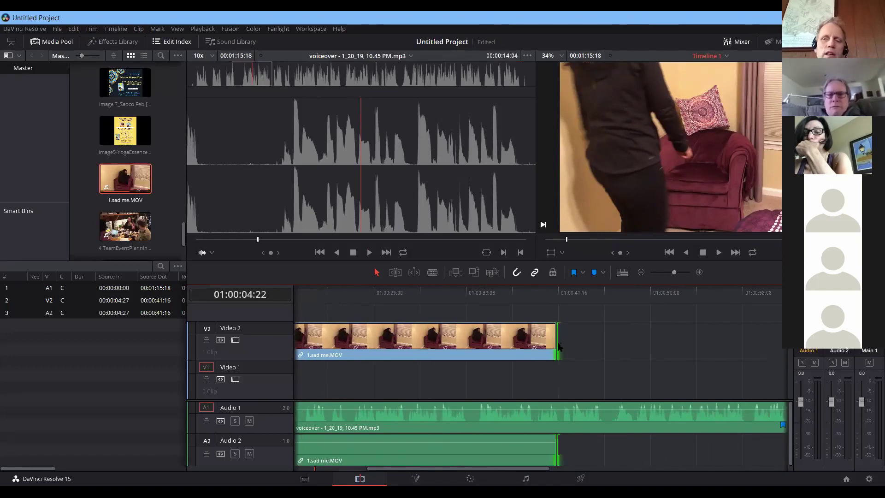
{"action": "left_click_drag", "start_coordinate": [557, 343], "coordinate": [342, 331]}
{"action": "left_click_drag", "start_coordinate": [481, 469], "coordinate": [335, 466]}
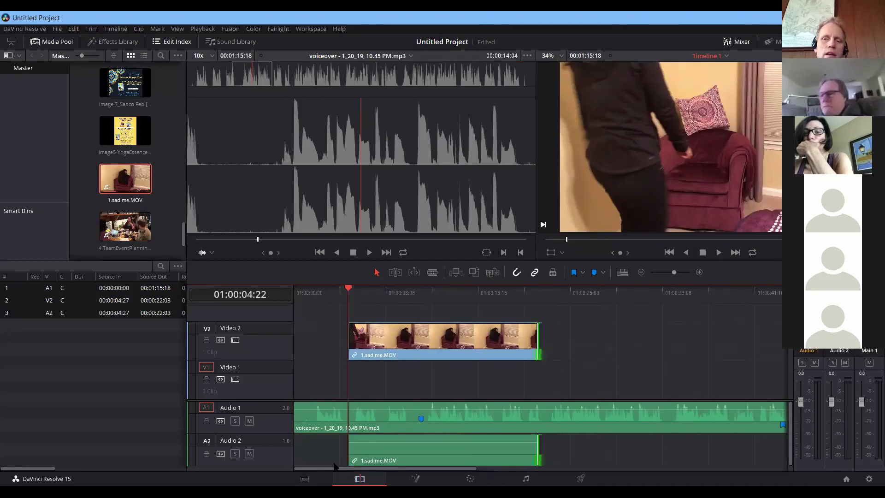
- Move the trimmed 1.sad me.MOV clip to the timeline start and trim its end to the blue marker on the voiceover
{"action": "left_click", "coordinate": [423, 335]}
{"action": "left_click", "coordinate": [677, 323]}
{"action": "left_click", "coordinate": [490, 347]}
{"action": "left_click_drag", "start_coordinate": [477, 343], "coordinate": [423, 339]}
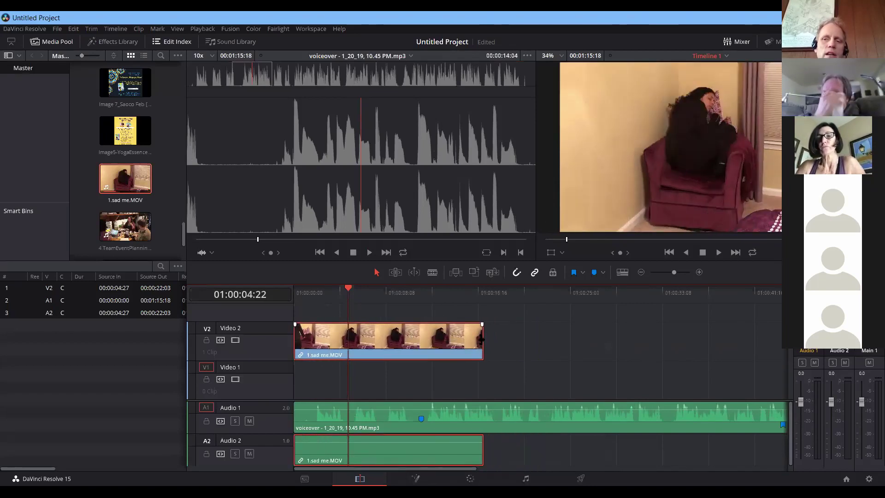
{"action": "left_click_drag", "start_coordinate": [480, 339], "coordinate": [425, 335]}
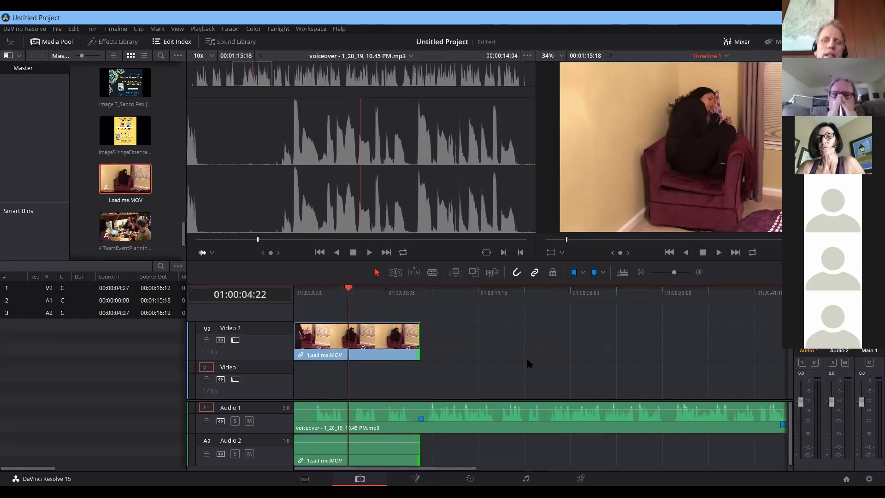
- Play Timeline 1 from the start to review the clip against the voiceover, stopping at 01:00:14:05
{"action": "left_click_drag", "start_coordinate": [347, 288], "coordinate": [294, 288]}
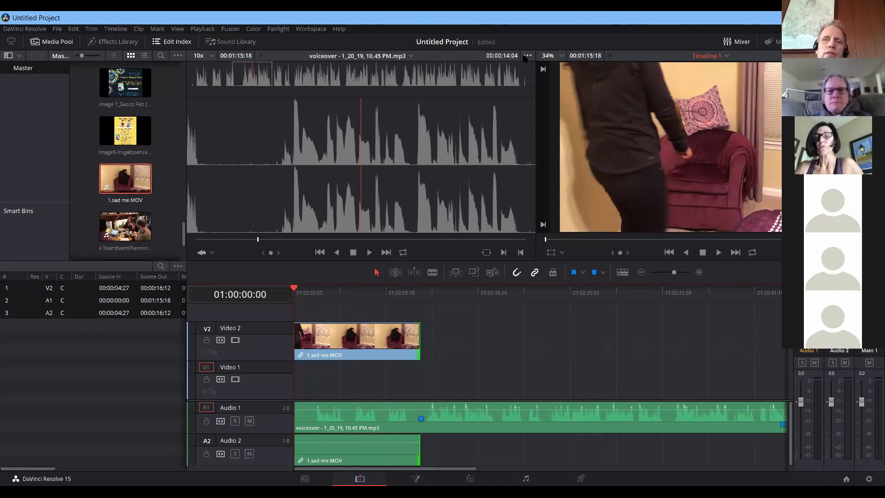
{"action": "left_click", "coordinate": [462, 86]}
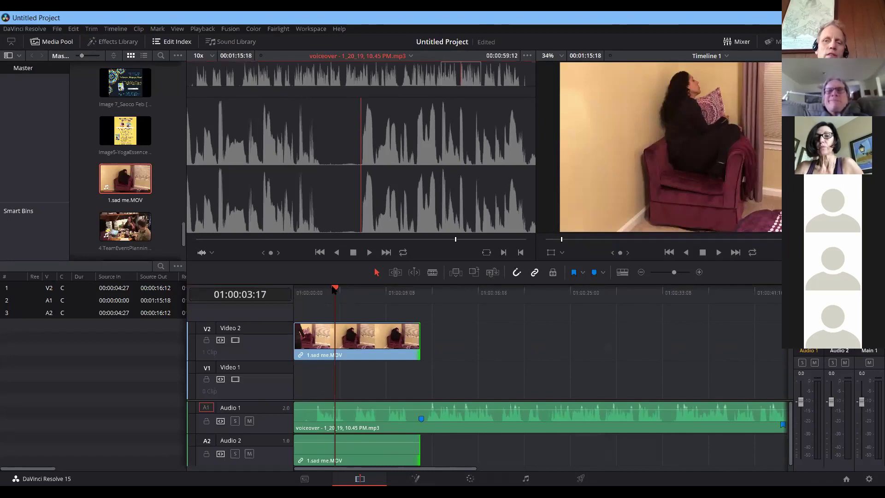
{"action": "left_click_drag", "start_coordinate": [335, 290], "coordinate": [294, 290]}
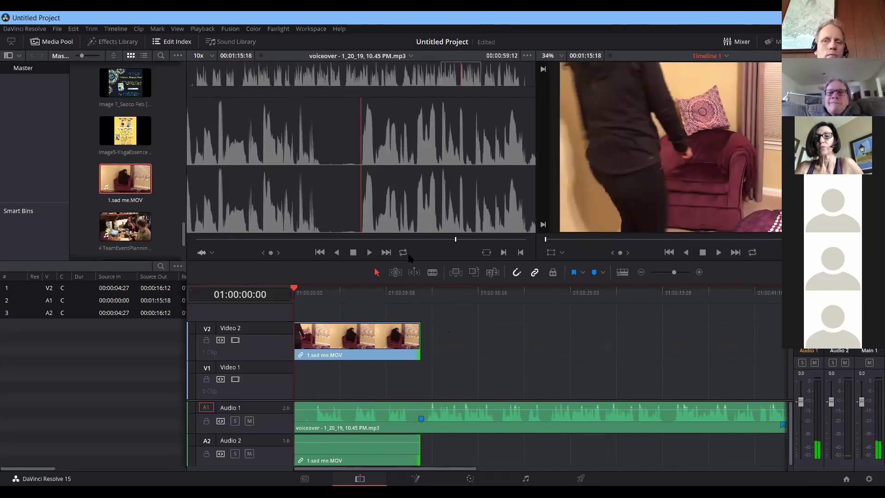
{"action": "left_click", "coordinate": [369, 252]}
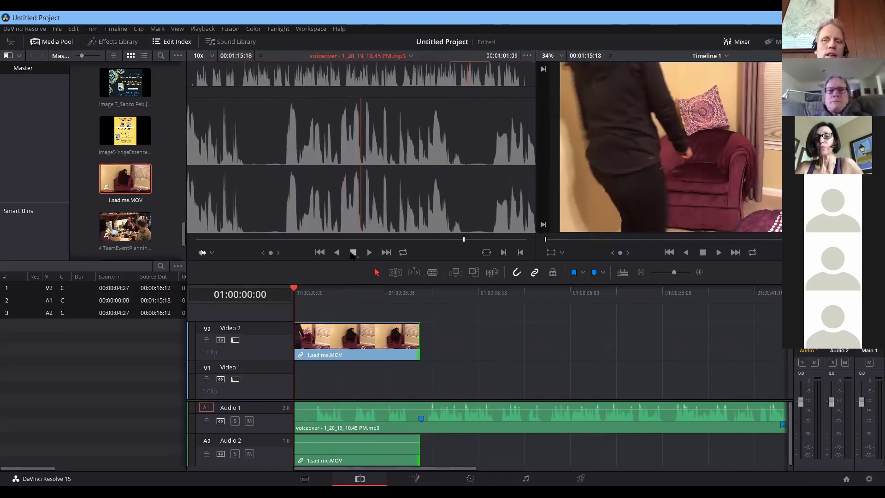
{"action": "left_click", "coordinate": [720, 254]}
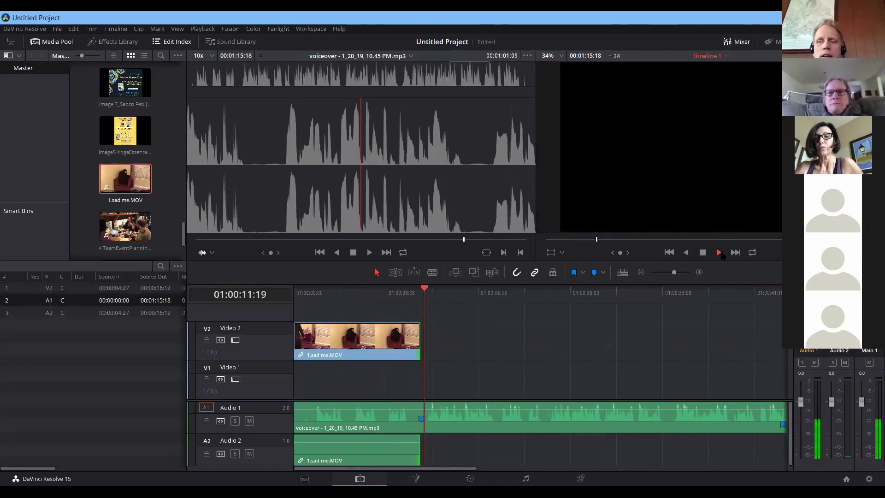
{"action": "left_click", "coordinate": [702, 253]}
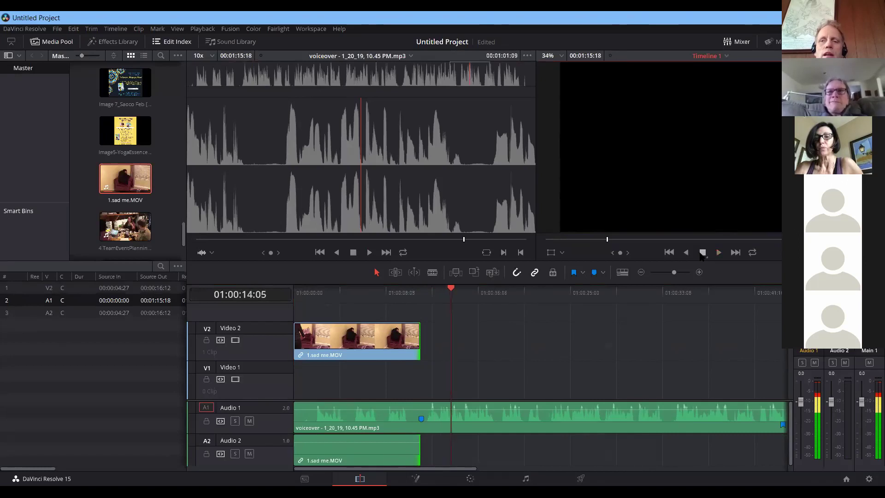
- Try placing 2.MeMeditating.MOV directly after the 1.sad me.MOV clip on Video 2 and trimming its beginning, and undo both edits
{"action": "double_click", "coordinate": [141, 174]}
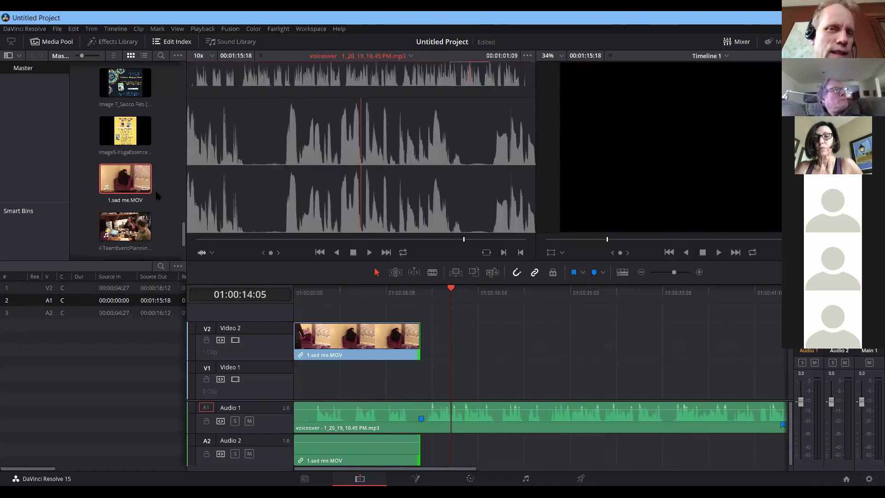
{"action": "left_click_drag", "start_coordinate": [184, 235], "coordinate": [181, 176]}
{"action": "left_click_drag", "start_coordinate": [180, 137], "coordinate": [186, 159]}
{"action": "left_click_drag", "start_coordinate": [126, 157], "coordinate": [421, 349]}
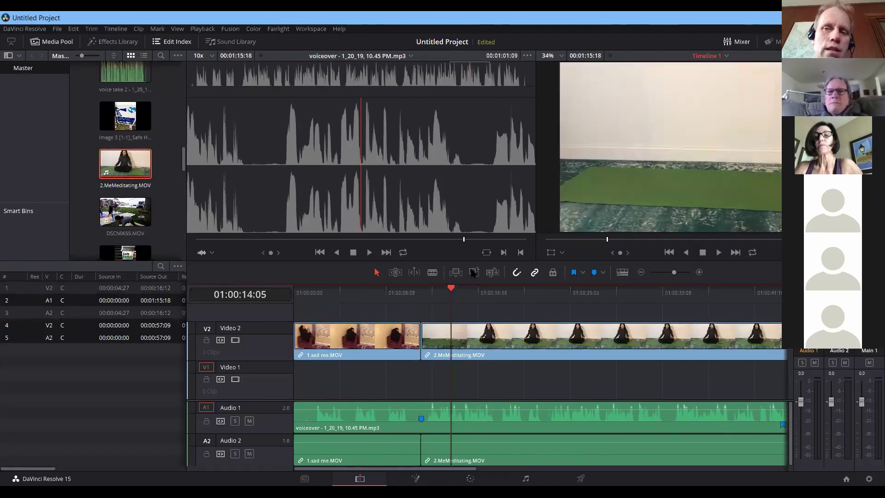
{"action": "left_click", "coordinate": [482, 346]}
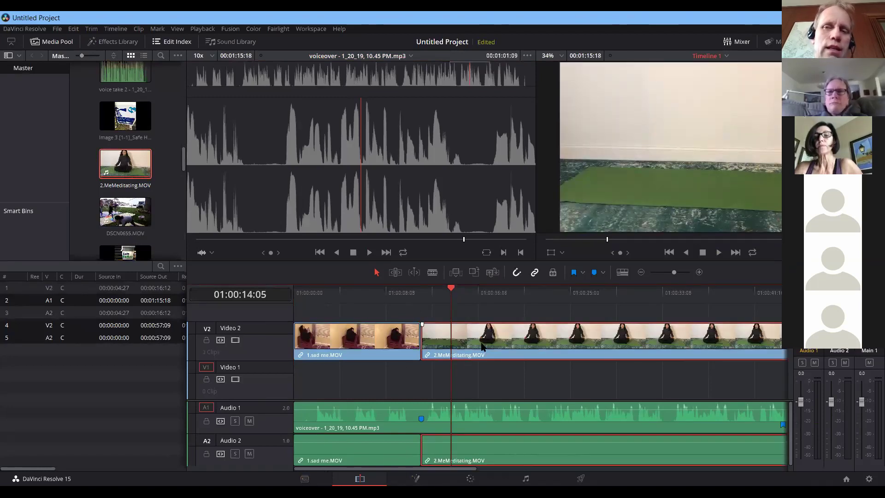
{"action": "left_click_drag", "start_coordinate": [422, 346], "coordinate": [502, 339]}
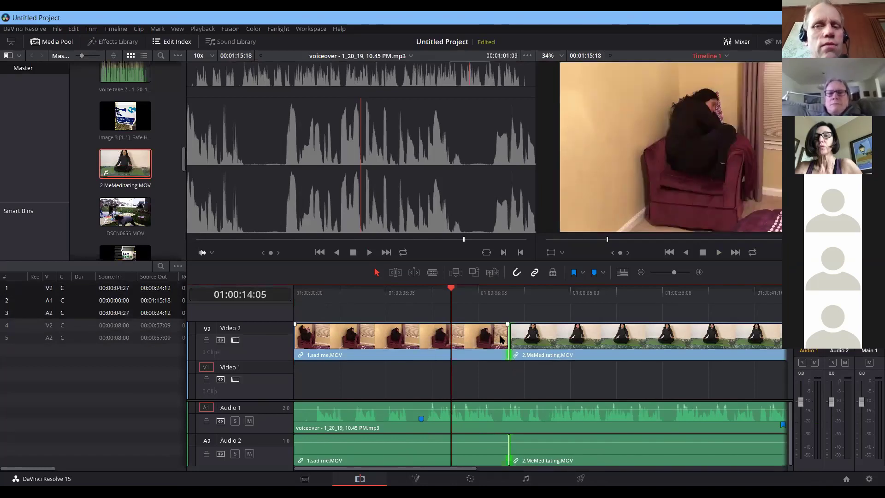
{"action": "key", "text": "ctrl+z"}
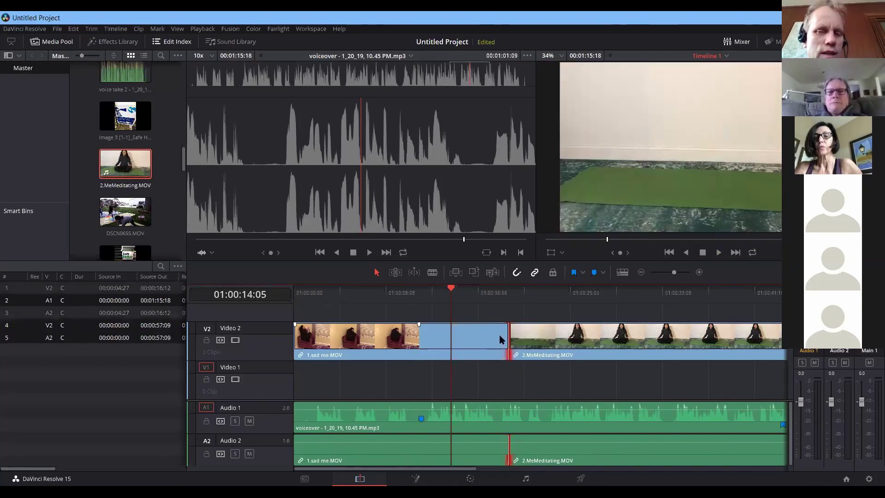
{"action": "key", "text": "ctrl+z"}
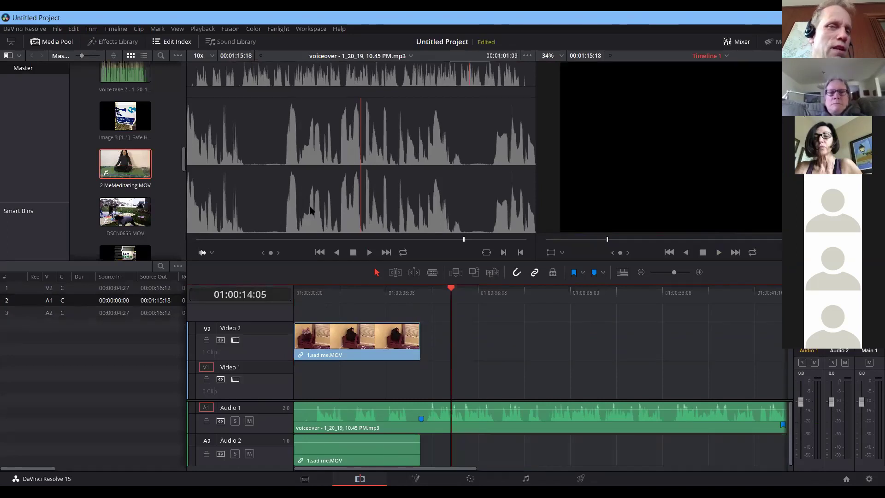
- Place 2.MeMeditating.MOV on Video 2 with a gap after 1.sad me.MOV and trim its beginning to a source in of 00:00:04:28
{"action": "left_click_drag", "start_coordinate": [125, 163], "coordinate": [503, 354]}
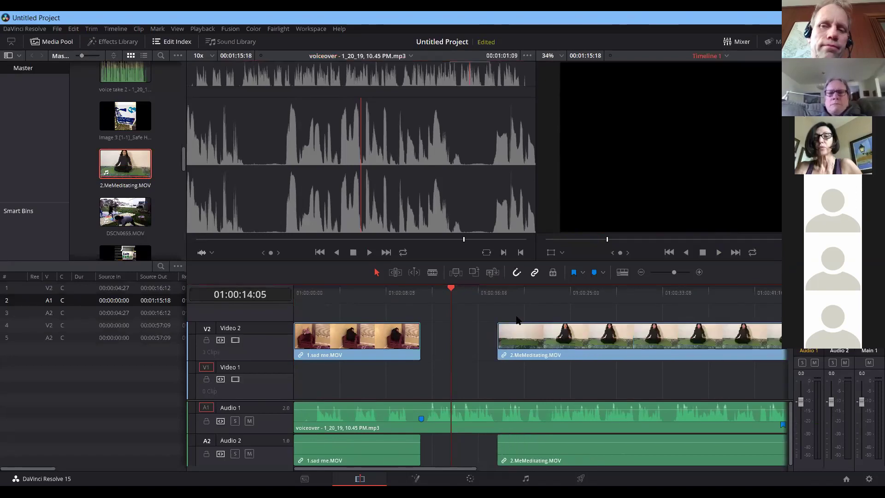
{"action": "left_click", "coordinate": [515, 291]}
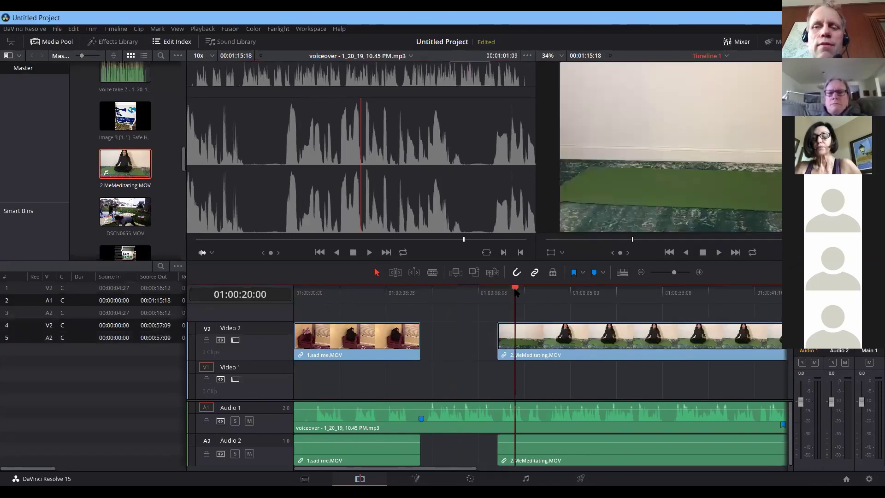
{"action": "left_click_drag", "start_coordinate": [516, 294], "coordinate": [611, 308]}
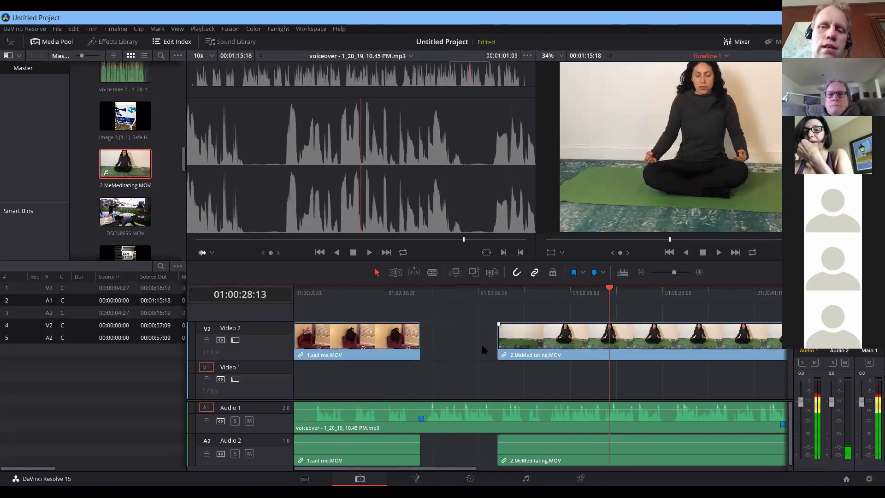
{"action": "left_click_drag", "start_coordinate": [495, 344], "coordinate": [552, 345]}
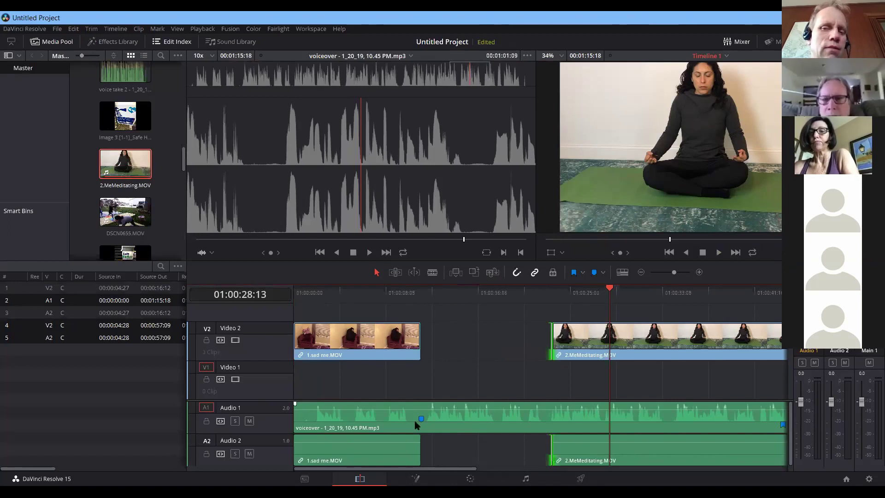
- Move the trimmed 2.MeMeditating.MOV clip later on Video 2 so it starts at about 01:00:34
{"action": "left_click", "coordinate": [415, 479]}
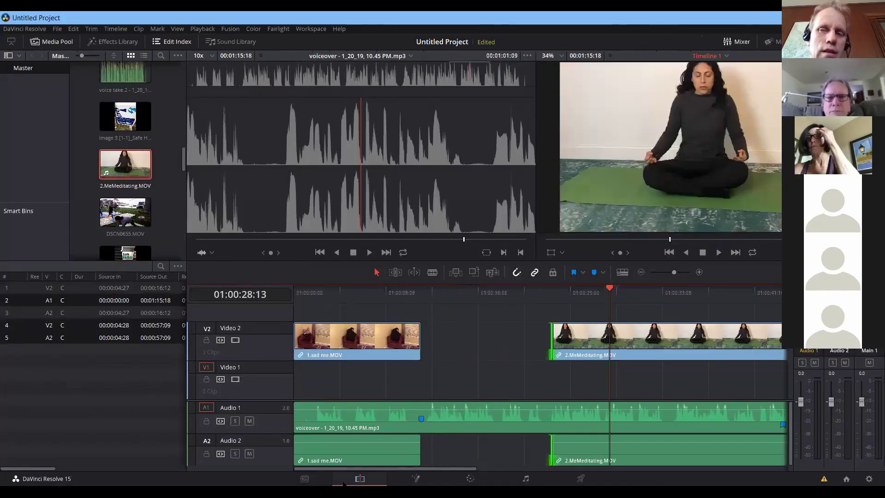
{"action": "left_click_drag", "start_coordinate": [413, 471], "coordinate": [417, 474]}
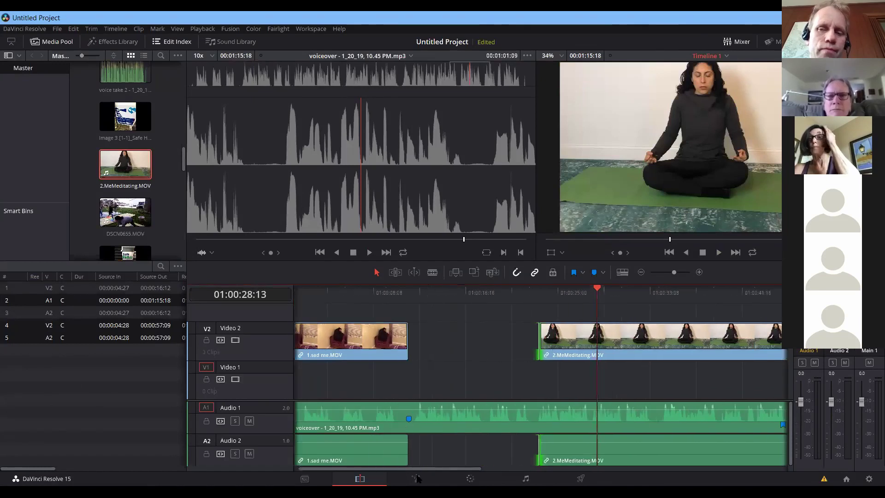
{"action": "left_click", "coordinate": [394, 290]}
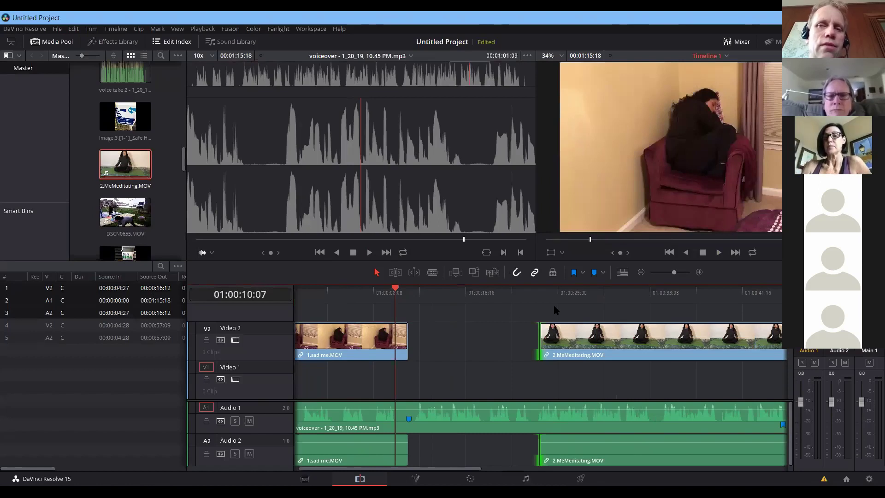
{"action": "left_click", "coordinate": [572, 374]}
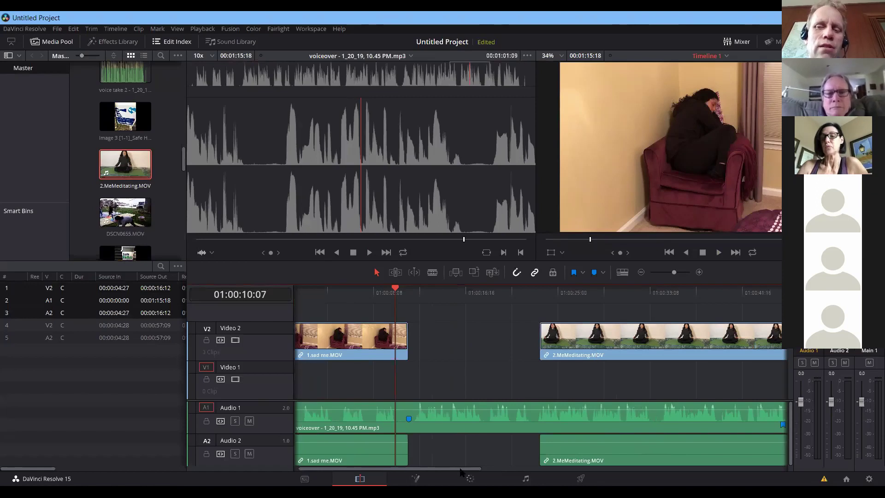
{"action": "left_click_drag", "start_coordinate": [460, 470], "coordinate": [482, 466]}
{"action": "left_click_drag", "start_coordinate": [537, 346], "coordinate": [658, 354]}
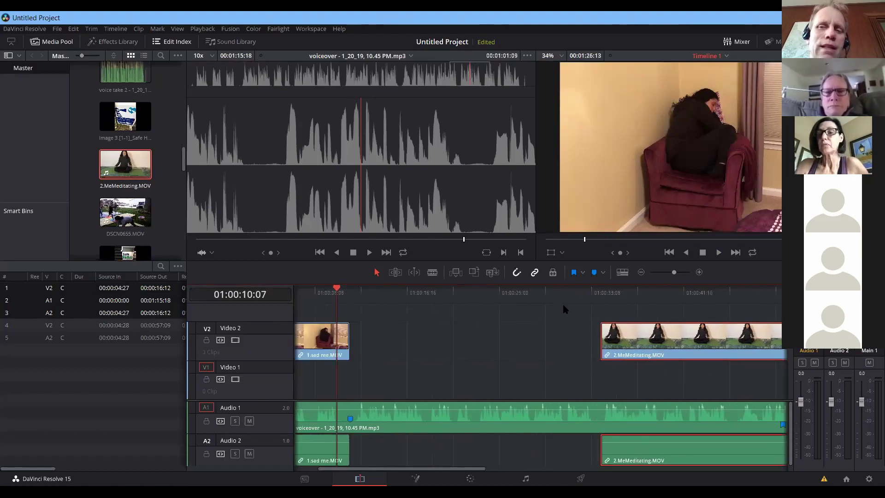
- Play the voiceover from 01:00:09:01, replay it from 01:00:18:12, and stop at 01:00:20:08 to find the section break
{"action": "left_click", "coordinate": [323, 291]}
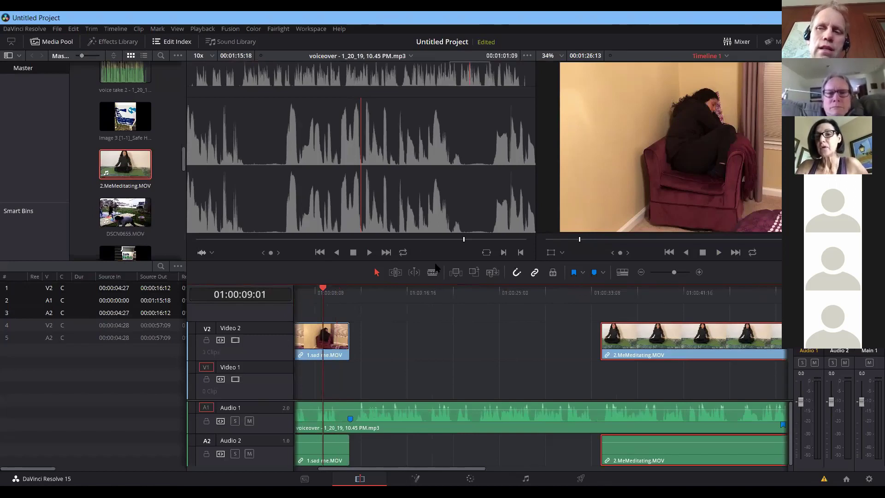
{"action": "left_click", "coordinate": [719, 253]}
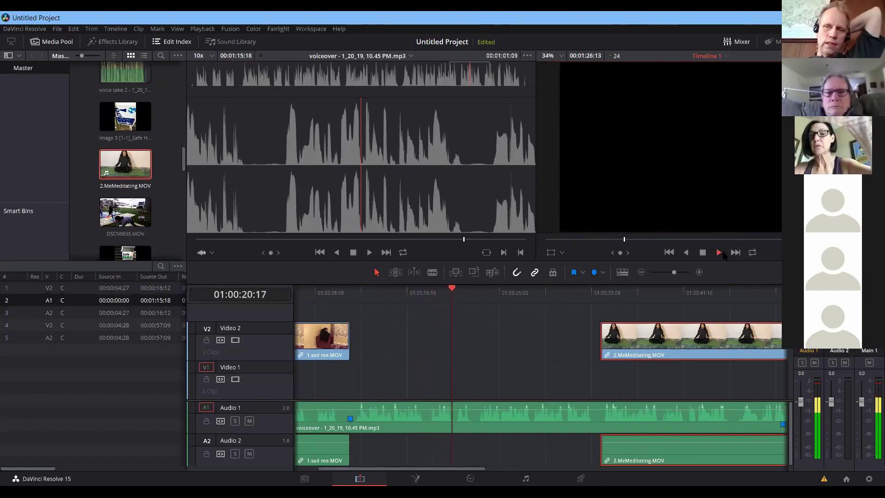
{"action": "left_click", "coordinate": [722, 252]}
{"action": "key", "text": "space"}
{"action": "left_click_drag", "start_coordinate": [474, 290], "coordinate": [428, 295]}
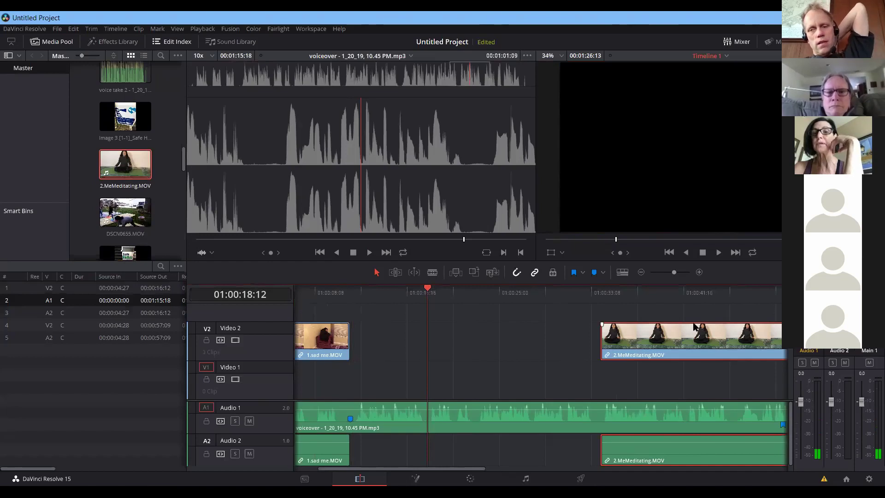
{"action": "left_click", "coordinate": [718, 253]}
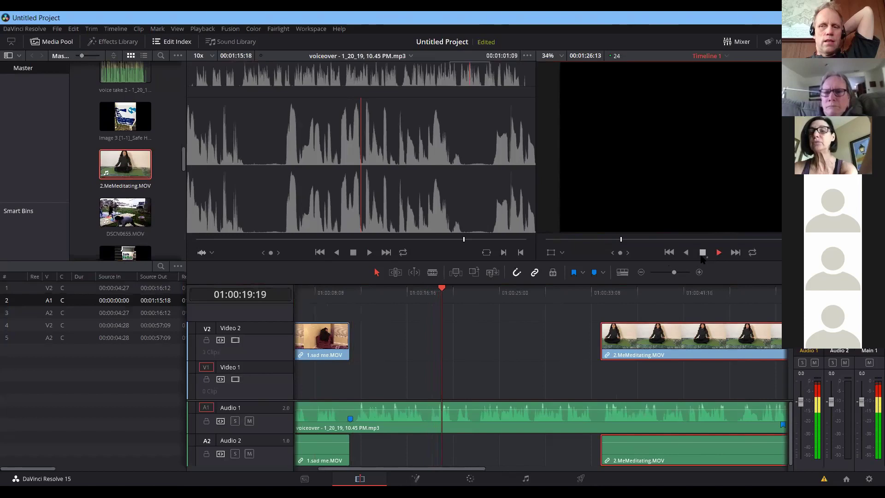
{"action": "left_click", "coordinate": [702, 253]}
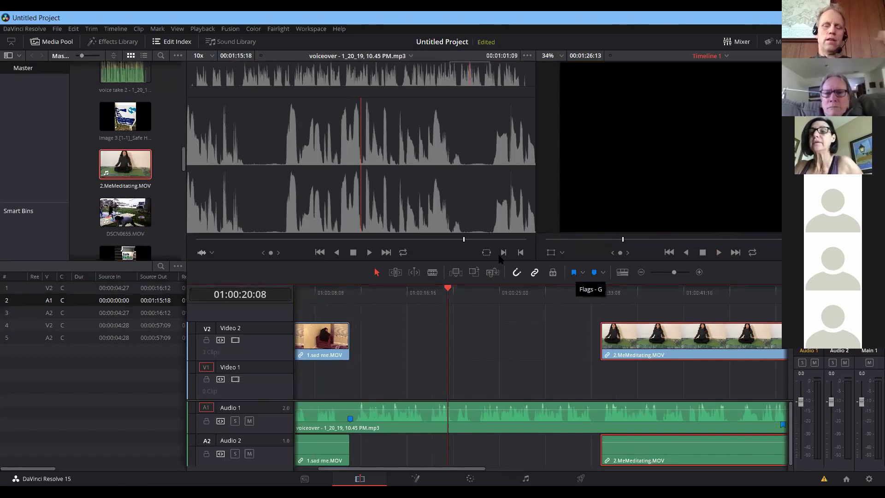
- Replay the voiceover from Marker 1 at 01:00:11:12 and stop at 01:00:20:19 to check the section break
{"action": "left_click_drag", "start_coordinate": [450, 294], "coordinate": [358, 296]}
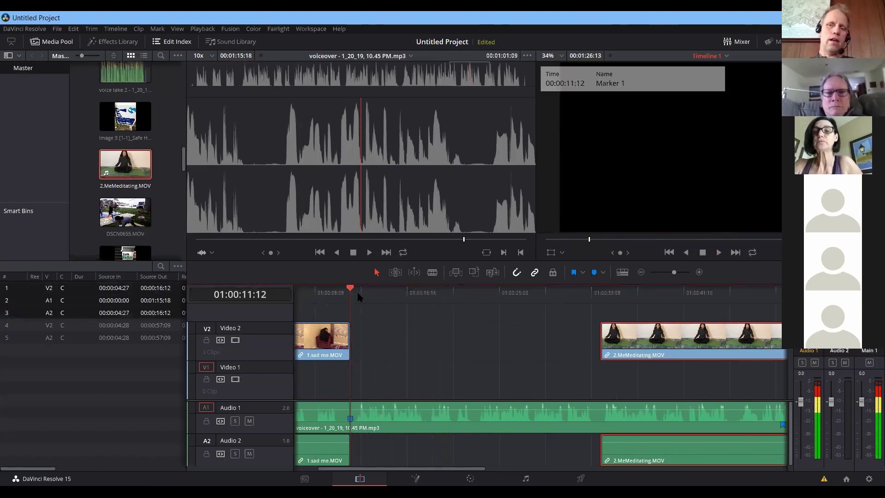
{"action": "left_click", "coordinate": [718, 252]}
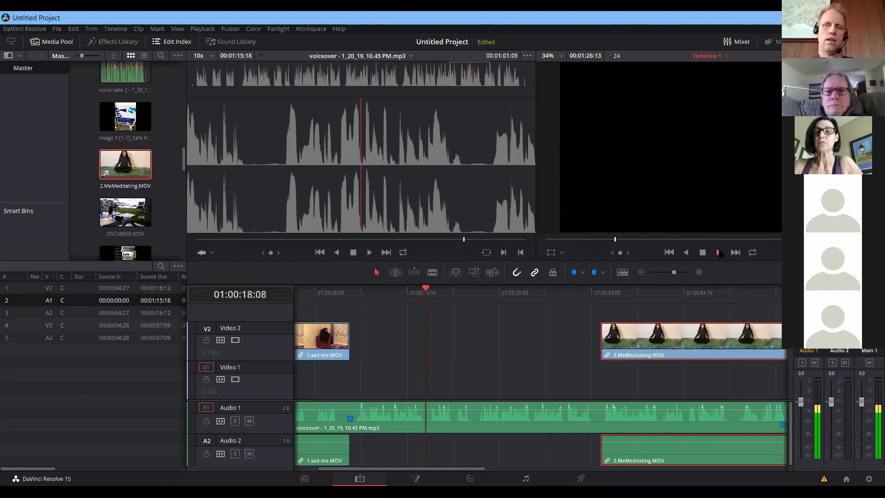
{"action": "left_click", "coordinate": [703, 253]}
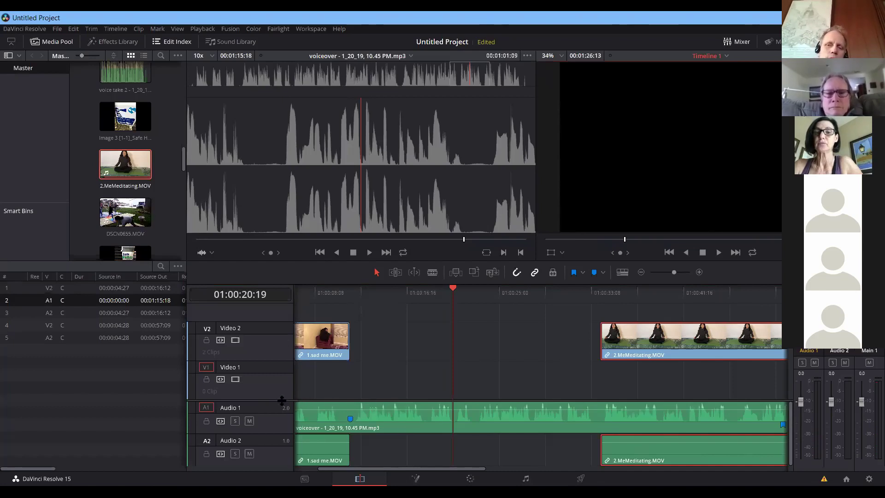
- Enlarge the Audio 1 track's waveform and add a timeline marker at the voiceover pause at 01:00:18:14
{"action": "scroll", "coordinate": [279, 399], "scroll_direction": "down", "scroll_amount": 3}
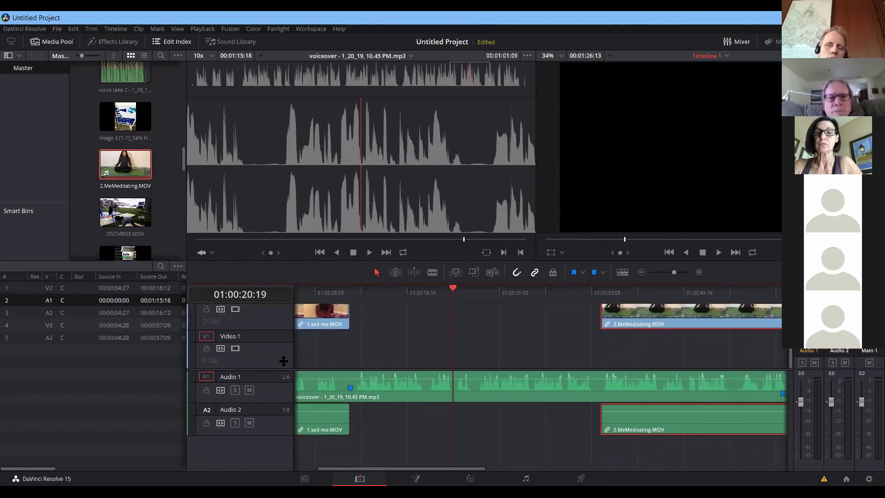
{"action": "left_click_drag", "start_coordinate": [277, 395], "coordinate": [277, 455]}
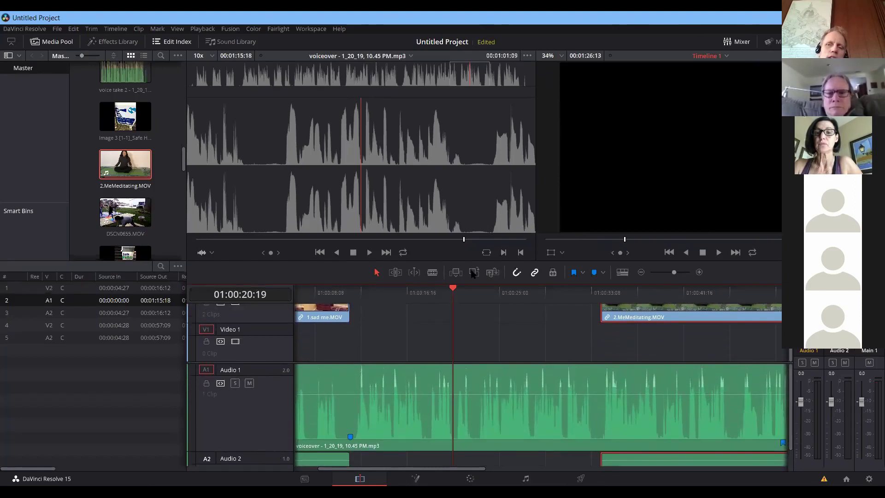
{"action": "left_click_drag", "start_coordinate": [456, 290], "coordinate": [429, 287]}
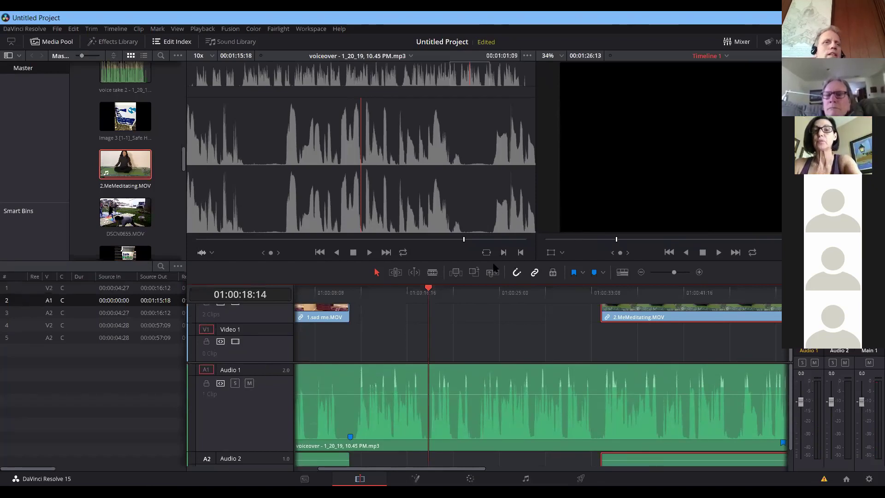
{"action": "left_click", "coordinate": [595, 272]}
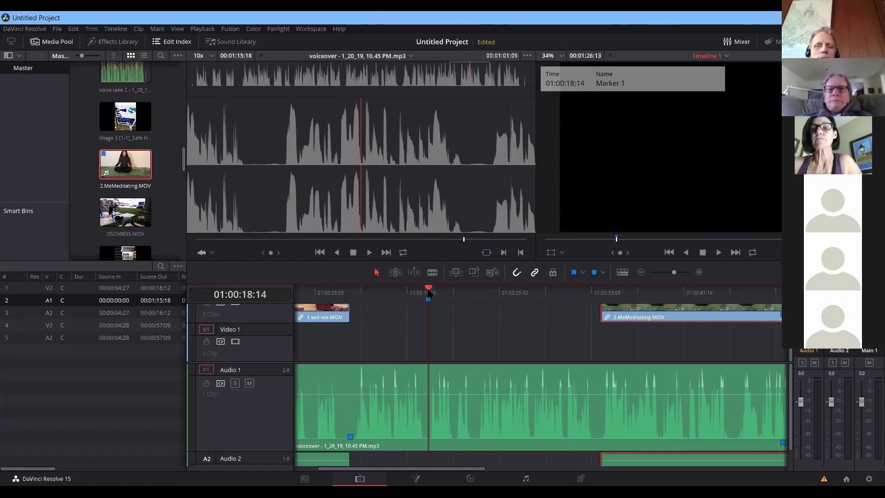
{"action": "mouse_move", "coordinate": [428, 293]}
{"action": "left_mouse_down"}
{"action": "mouse_move", "coordinate": [444, 293]}
{"action": "mouse_move", "coordinate": [431, 293]}
{"action": "left_mouse_up"}
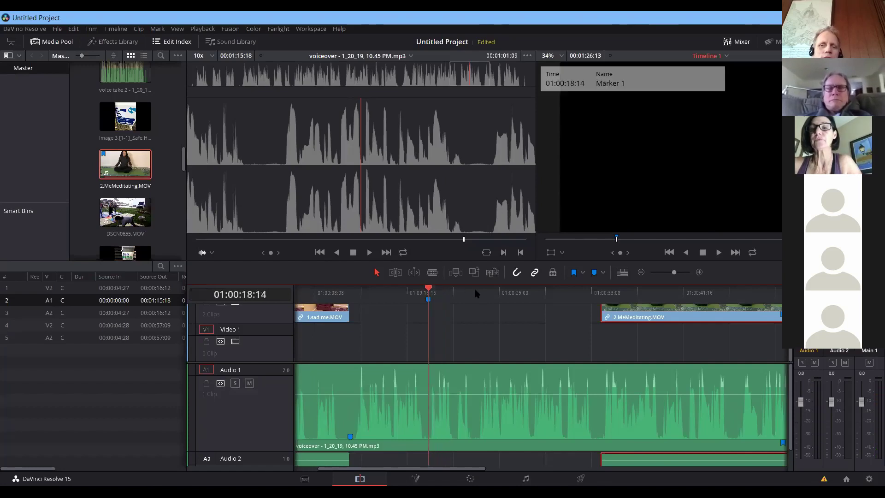
- Move the 2.MeMeditating.MOV clip on Video 2 back so it starts directly after 1.sad me.MOV
{"action": "scroll", "coordinate": [512, 318], "scroll_direction": "up", "scroll_amount": 2}
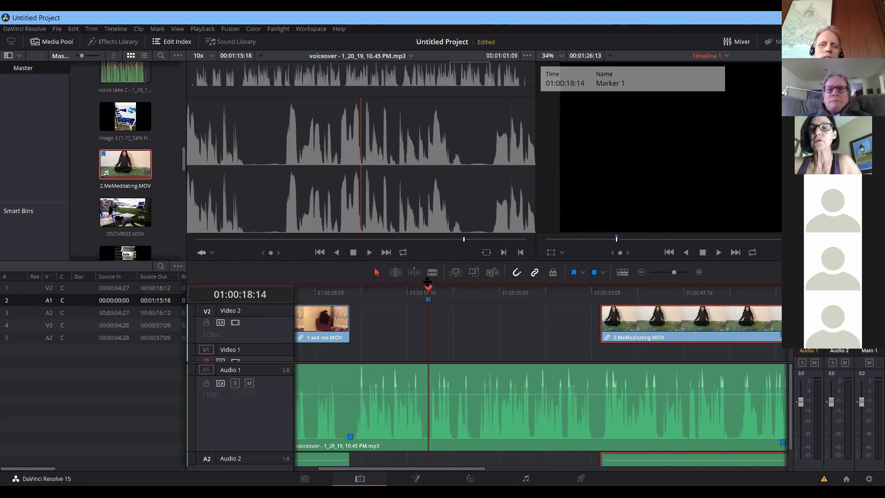
{"action": "left_click_drag", "start_coordinate": [437, 290], "coordinate": [491, 291]}
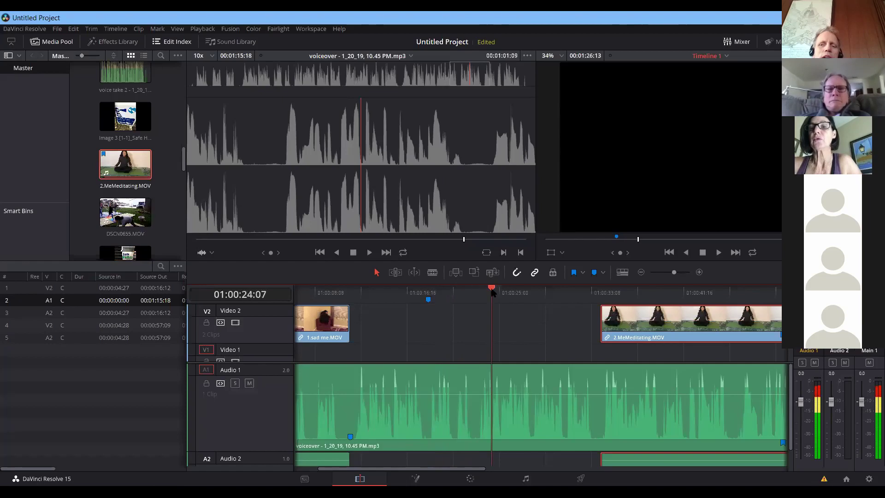
{"action": "left_click_drag", "start_coordinate": [682, 328], "coordinate": [426, 322]}
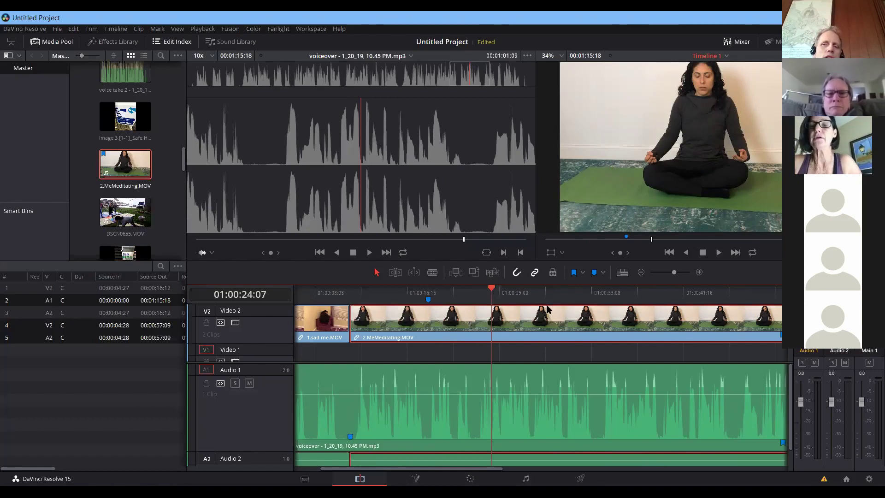
- Split the 2.MeMeditating.MOV clip at the timeline marker at 01:00:18:14 with the Blade tool and deselect it
{"action": "left_click_drag", "start_coordinate": [492, 287], "coordinate": [428, 288]}
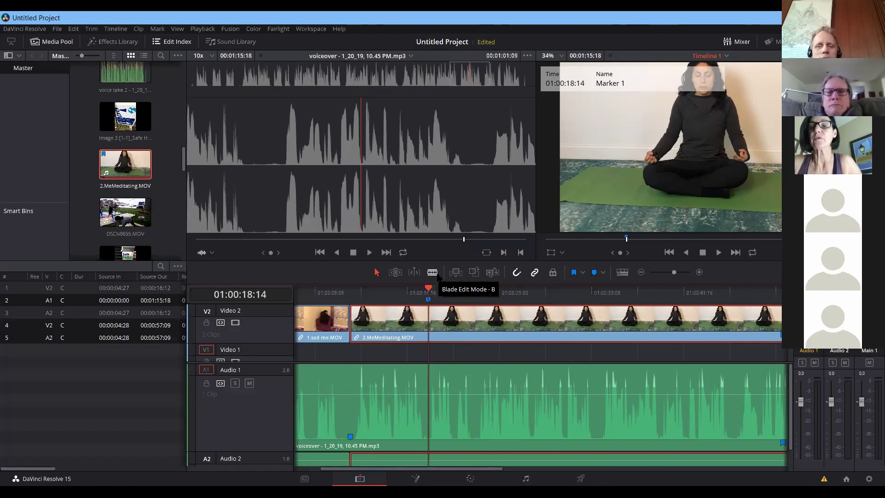
{"action": "left_click", "coordinate": [437, 274]}
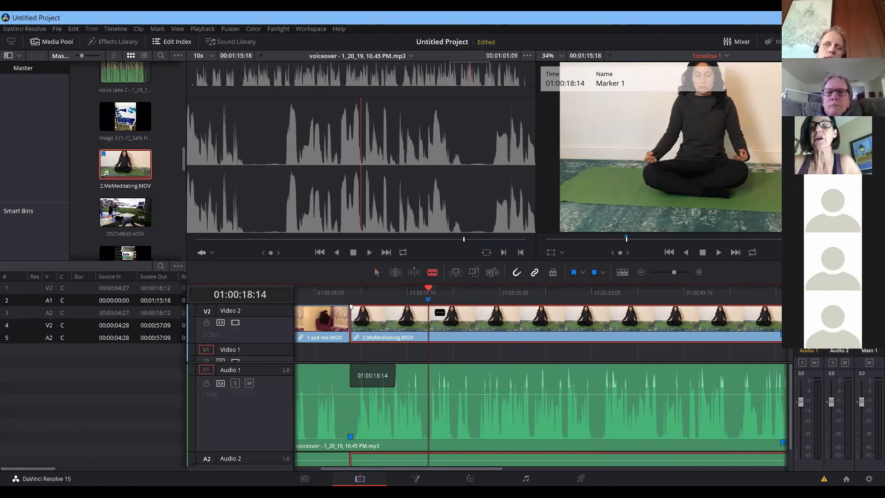
{"action": "left_click", "coordinate": [429, 324]}
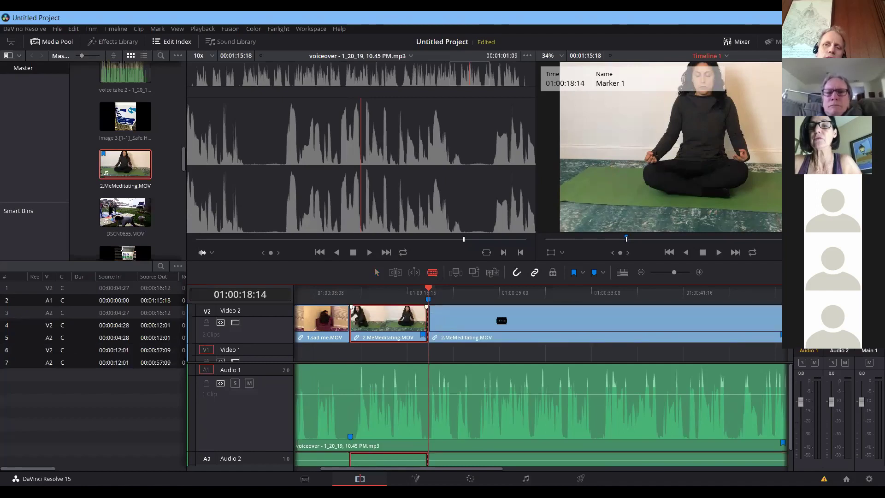
{"action": "left_click", "coordinate": [586, 361]}
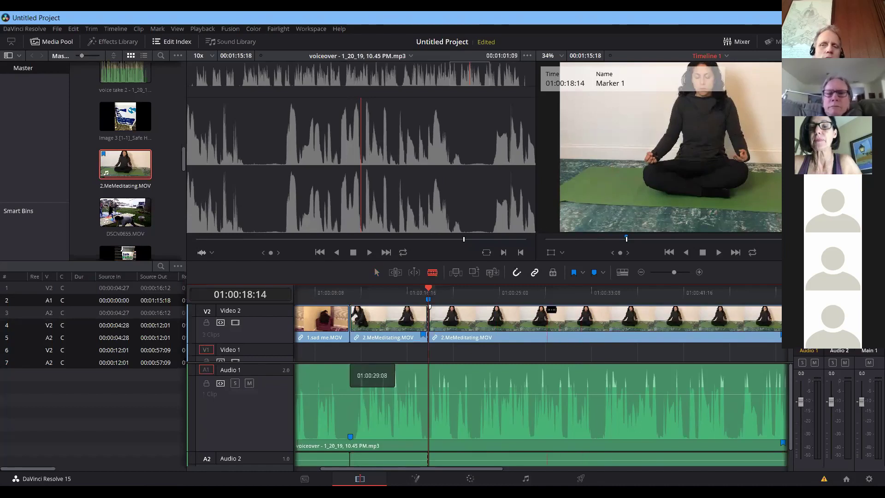
- Delete the part of the 2.MeMeditating.MOV clip after the cut at 01:00:18:14, along with its linked audio
{"action": "left_click", "coordinate": [377, 271]}
{"action": "left_click", "coordinate": [502, 325]}
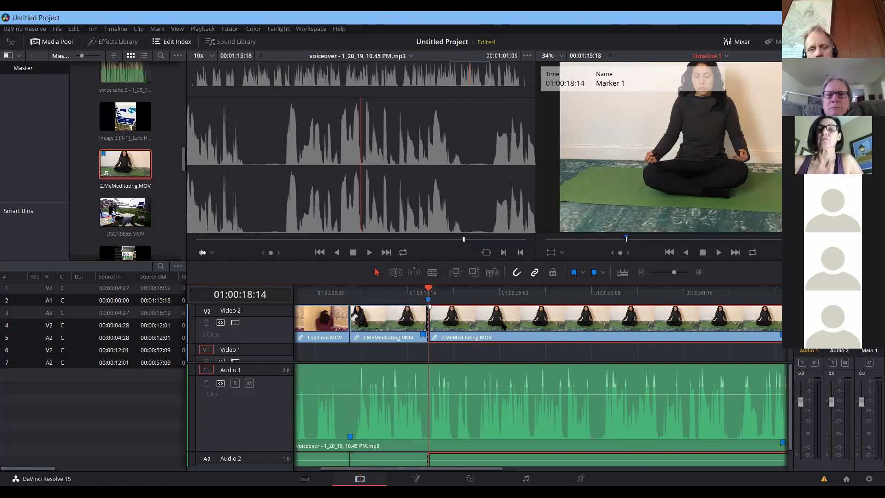
{"action": "key", "text": "Delete"}
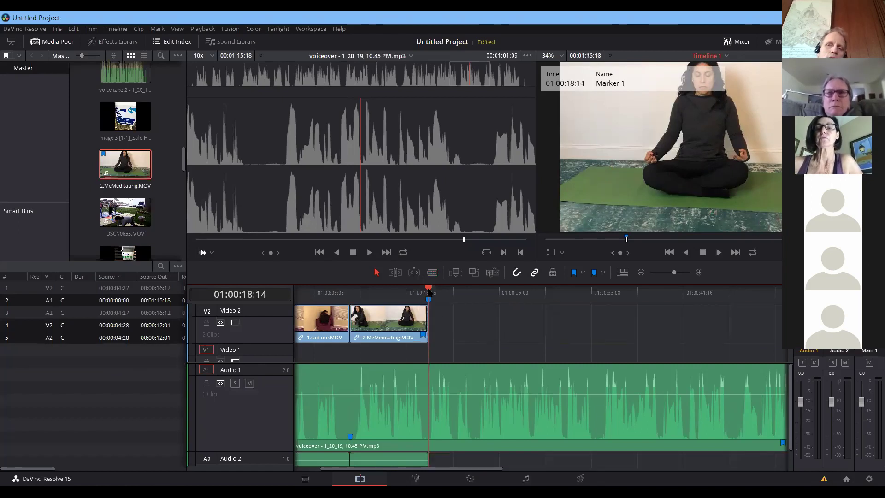
- Play the timeline from the very beginning to review both clips against the voiceover, and stop at 01:00:23:21
{"action": "left_click_drag", "start_coordinate": [409, 290], "coordinate": [390, 289]}
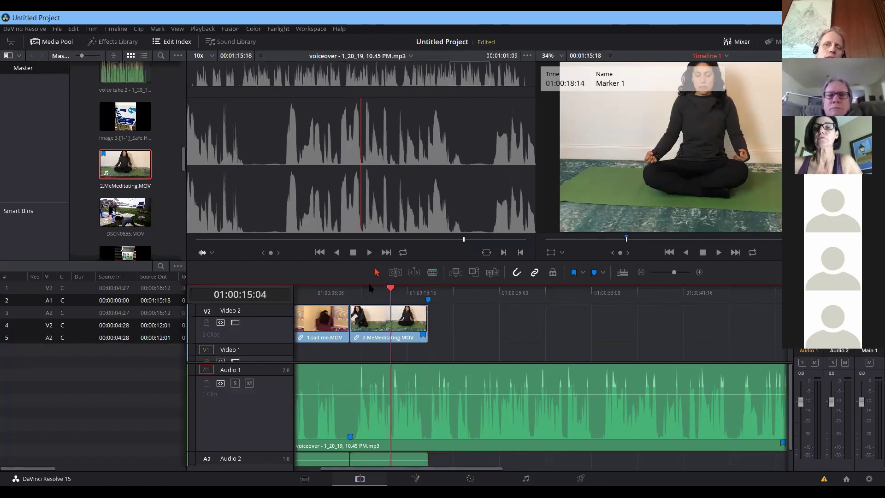
{"action": "key", "text": "Home"}
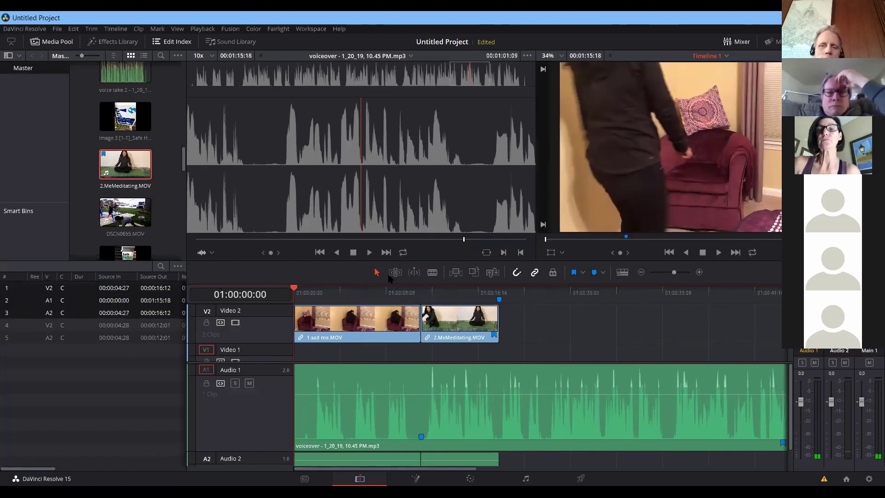
{"action": "left_click", "coordinate": [718, 253]}
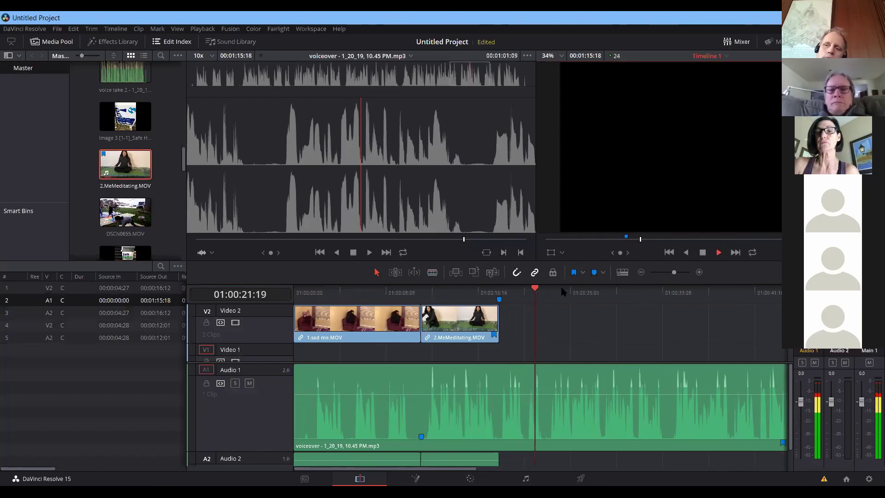
{"action": "left_click", "coordinate": [702, 253]}
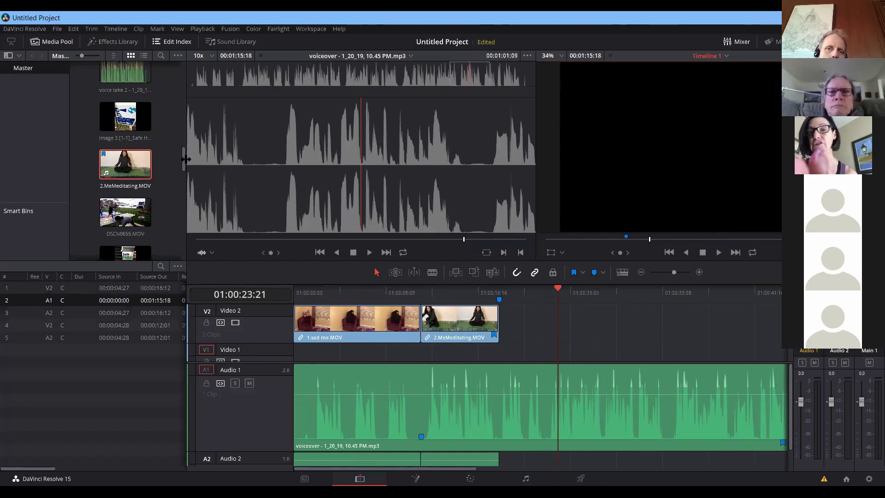
- Find the Image [1-1]_Book.png still in the media pool and place it on Video 2 shortly after the 2.MeMeditating.MOV clip
{"action": "left_click_drag", "start_coordinate": [183, 158], "coordinate": [183, 198]}
{"action": "double_click", "coordinate": [125, 201]}
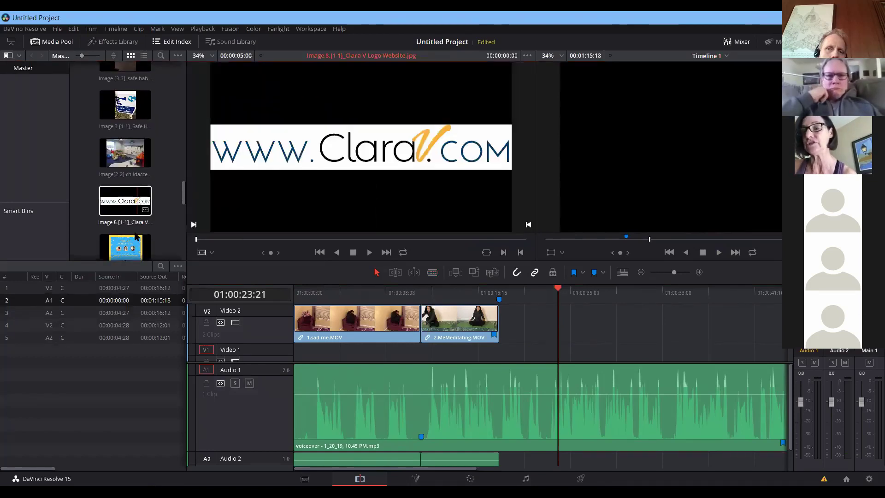
{"action": "scroll", "coordinate": [137, 237], "scroll_direction": "down", "scroll_amount": 5}
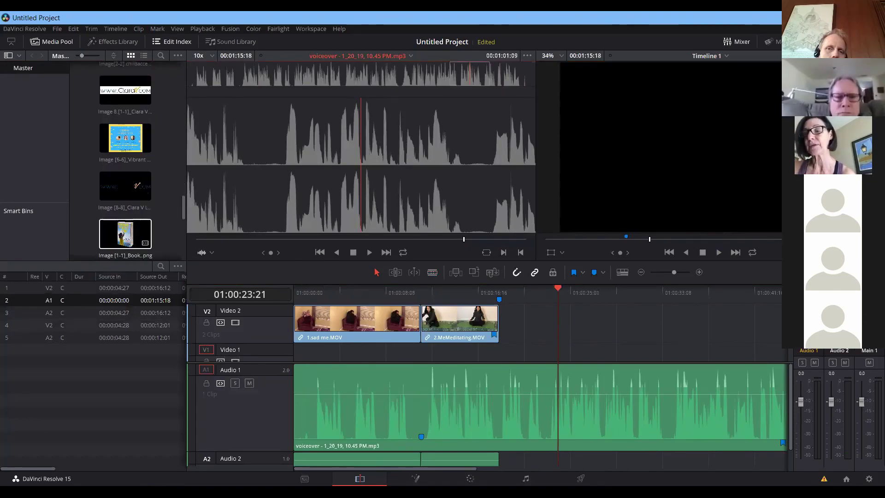
{"action": "left_click", "coordinate": [132, 237]}
{"action": "left_click_drag", "start_coordinate": [132, 237], "coordinate": [507, 325]}
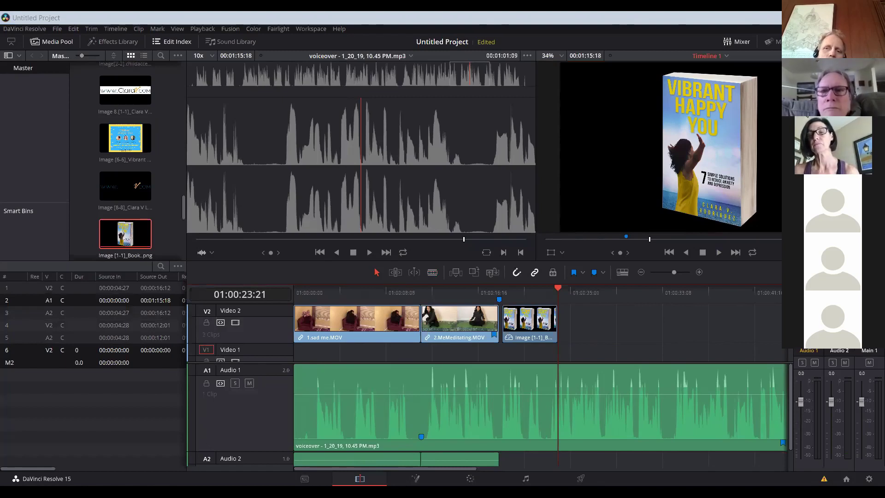
- Switch to the browser, open the "Join Our Webinar: Sunday 24 March" Google Doc and look through its call and webinar information
{"action": "key", "text": "alt+Tab"}
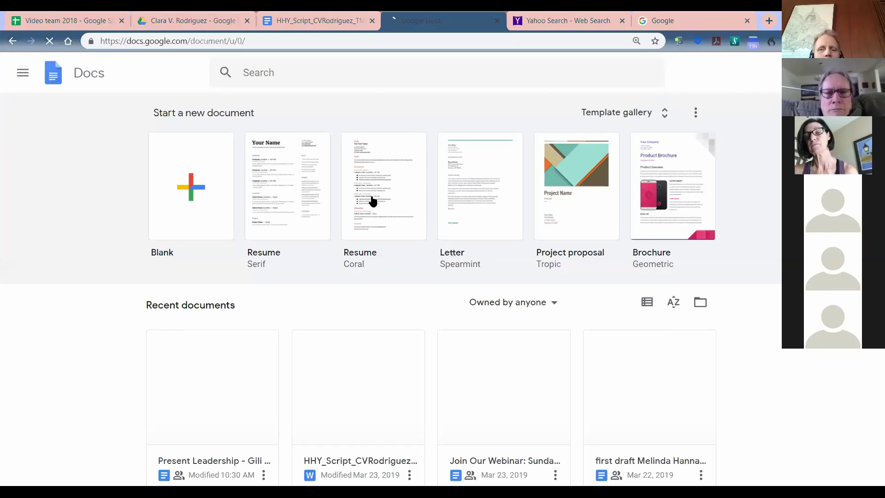
{"action": "scroll", "coordinate": [535, 223], "scroll_direction": "down", "scroll_amount": 4}
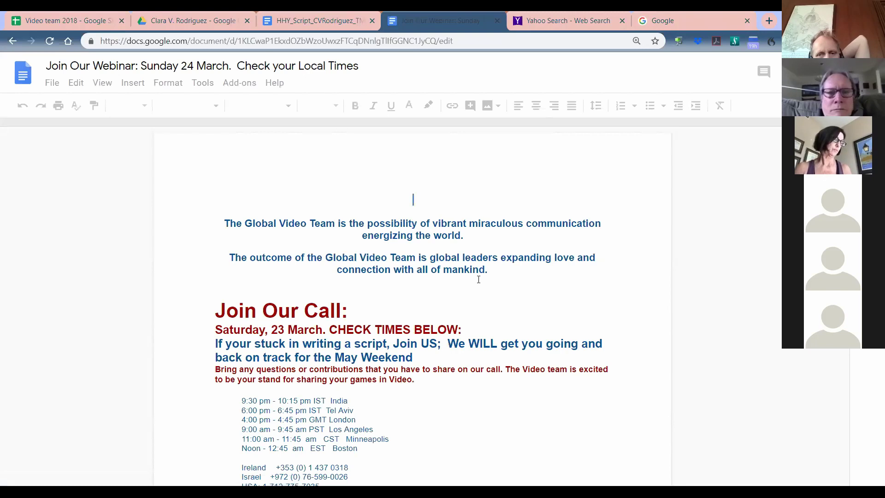
{"action": "scroll", "coordinate": [696, 271], "scroll_direction": "down", "scroll_amount": 7}
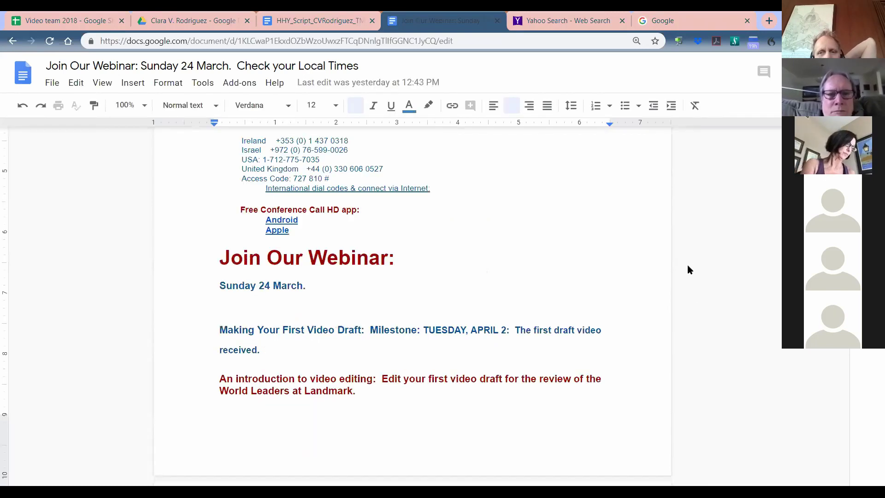
{"action": "left_click", "coordinate": [558, 278]}
{"action": "scroll", "coordinate": [510, 332], "scroll_direction": "up", "scroll_amount": 3}
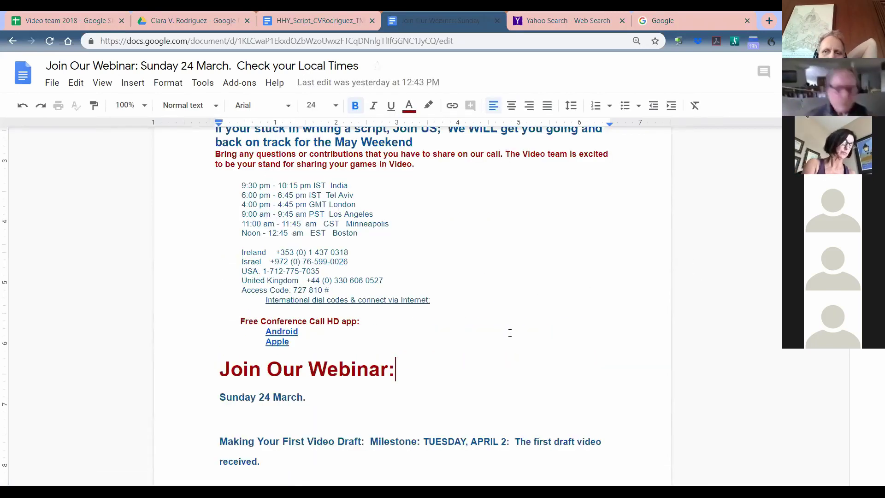
- Examine the webinar document's sections on free video editing software, webinar recordings and attached documents
{"action": "scroll", "coordinate": [513, 333], "scroll_direction": "down", "scroll_amount": 10}
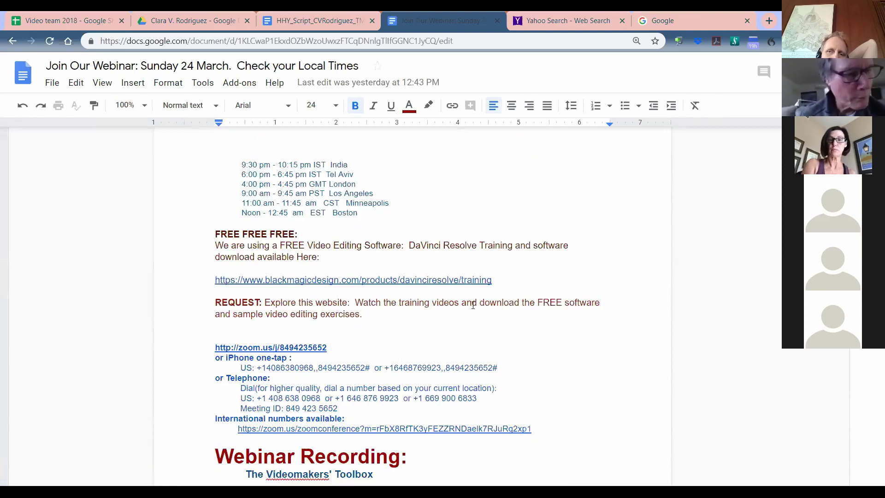
{"action": "scroll", "coordinate": [472, 305], "scroll_direction": "down", "scroll_amount": 2}
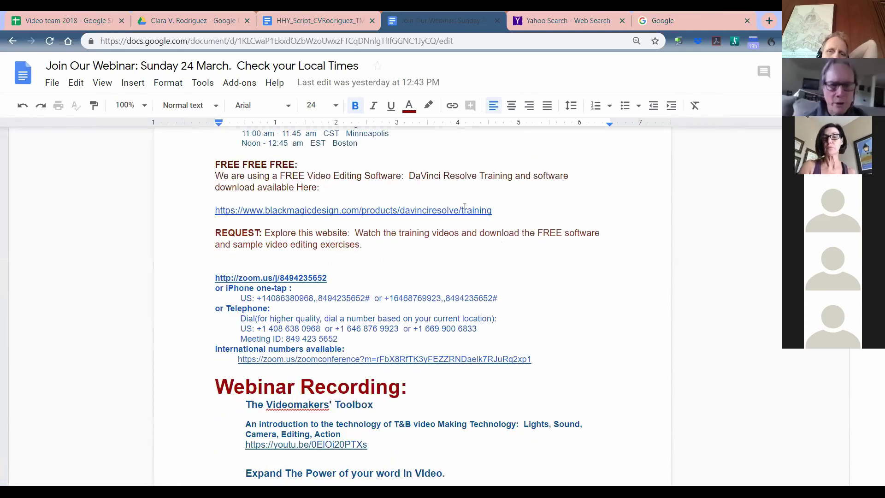
{"action": "left_click", "coordinate": [465, 207]}
{"action": "scroll", "coordinate": [584, 208], "scroll_direction": "down", "scroll_amount": 3}
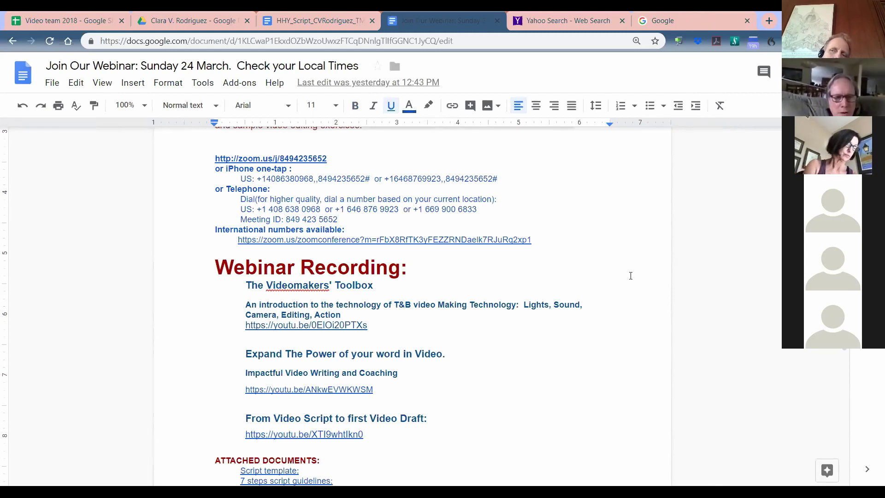
{"action": "left_click", "coordinate": [643, 261]}
{"action": "scroll", "coordinate": [642, 261], "scroll_direction": "down", "scroll_amount": 5}
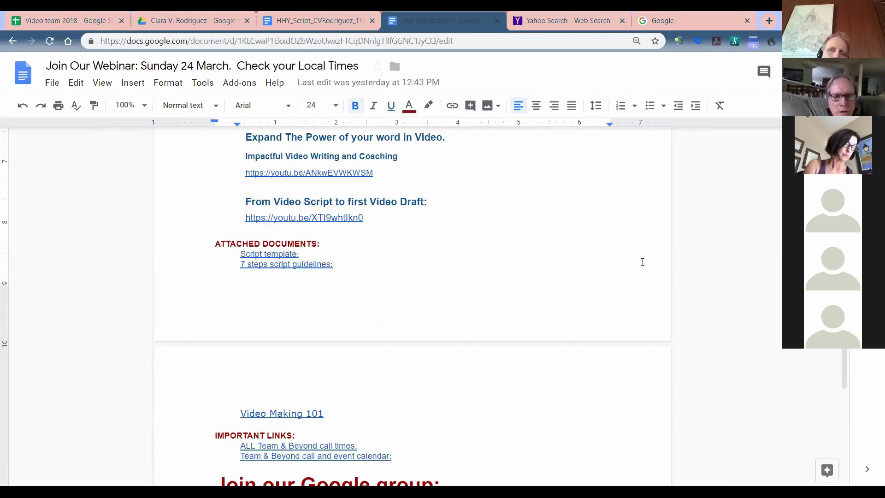
{"action": "scroll", "coordinate": [642, 261], "scroll_direction": "up", "scroll_amount": 5}
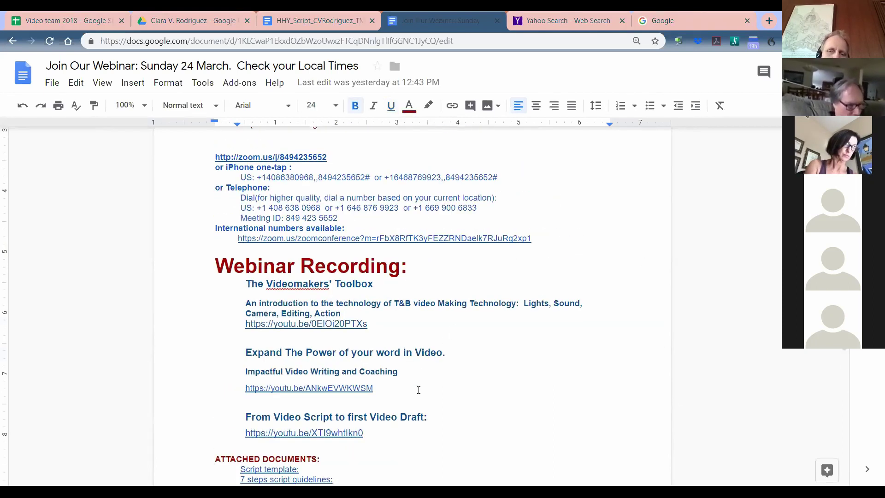
{"action": "scroll", "coordinate": [420, 379], "scroll_direction": "down", "scroll_amount": 4}
{"action": "scroll", "coordinate": [425, 310], "scroll_direction": "up", "scroll_amount": 6}
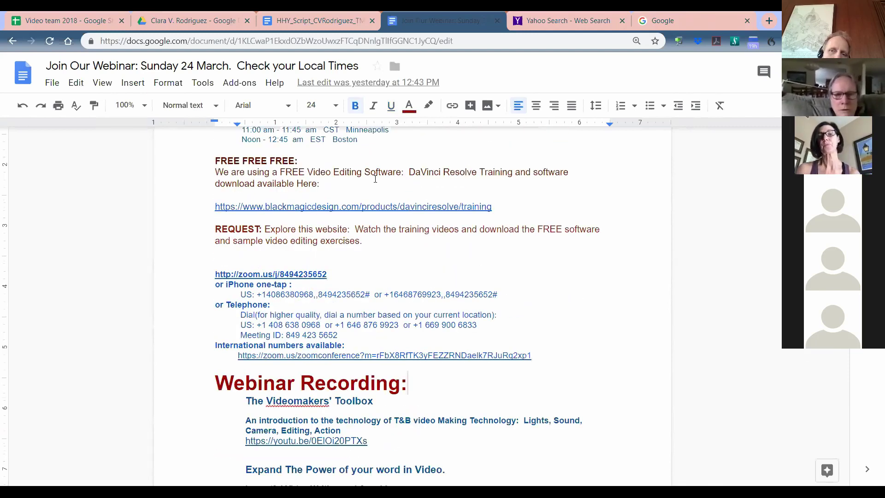
{"action": "scroll", "coordinate": [368, 273], "scroll_direction": "up", "scroll_amount": 1}
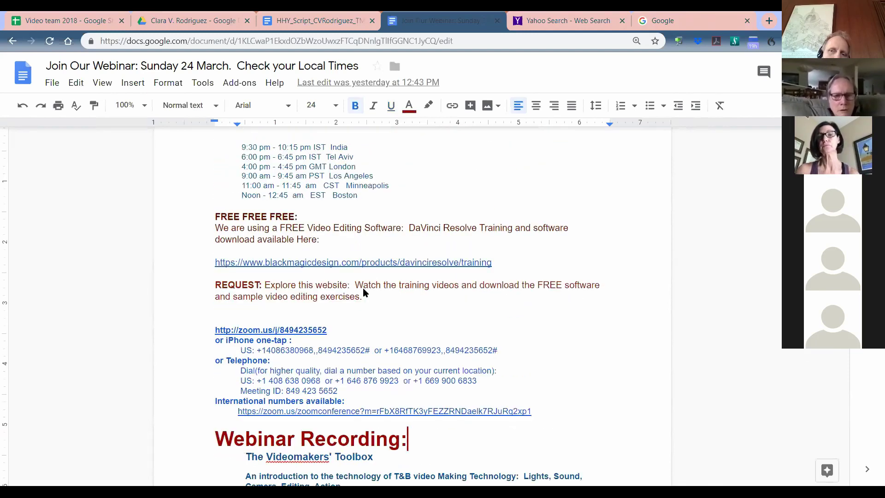
- Open the document's Blackmagic Design link to the DaVinci Resolve training page and review the first training videos, including Introduction to Editing
{"action": "left_click", "coordinate": [363, 262]}
{"action": "left_click", "coordinate": [363, 281]}
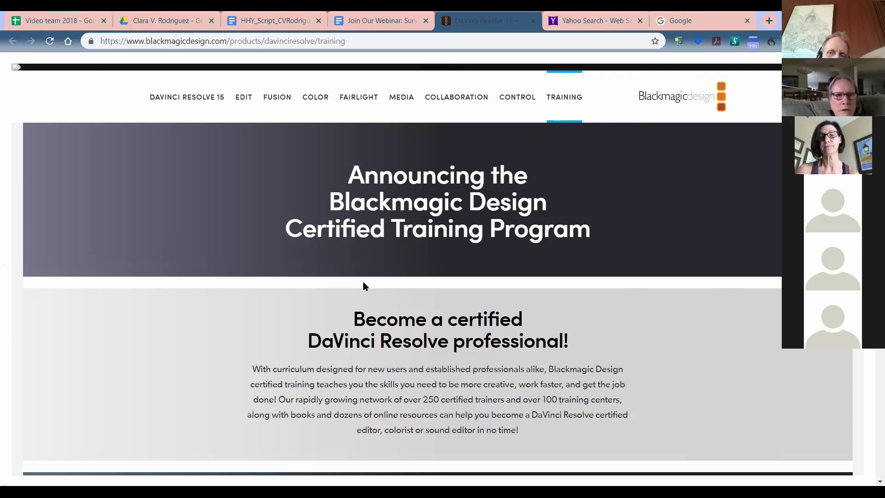
{"action": "scroll", "coordinate": [373, 270], "scroll_direction": "down", "scroll_amount": 3}
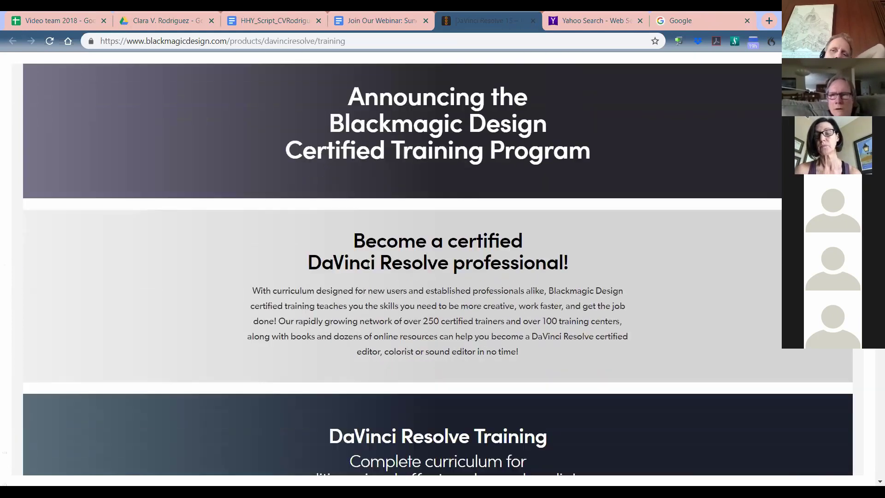
{"action": "scroll", "coordinate": [358, 288], "scroll_direction": "down", "scroll_amount": 5}
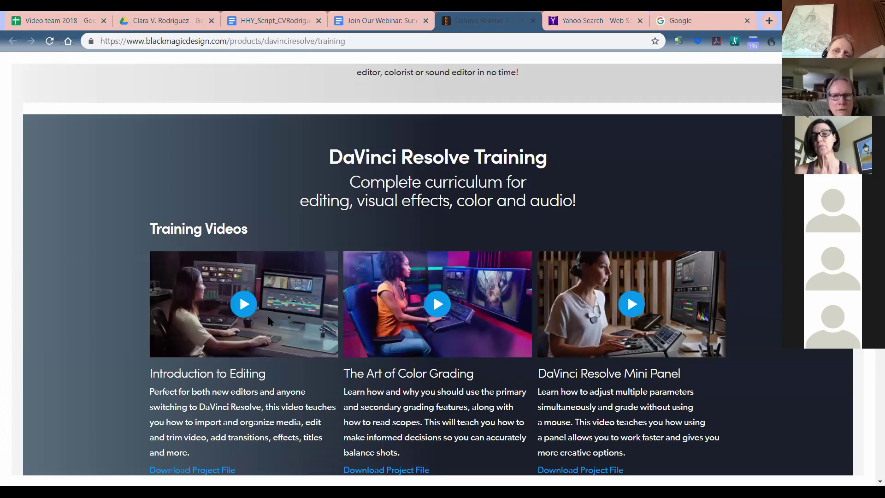
{"action": "scroll", "coordinate": [269, 324], "scroll_direction": "down", "scroll_amount": 1}
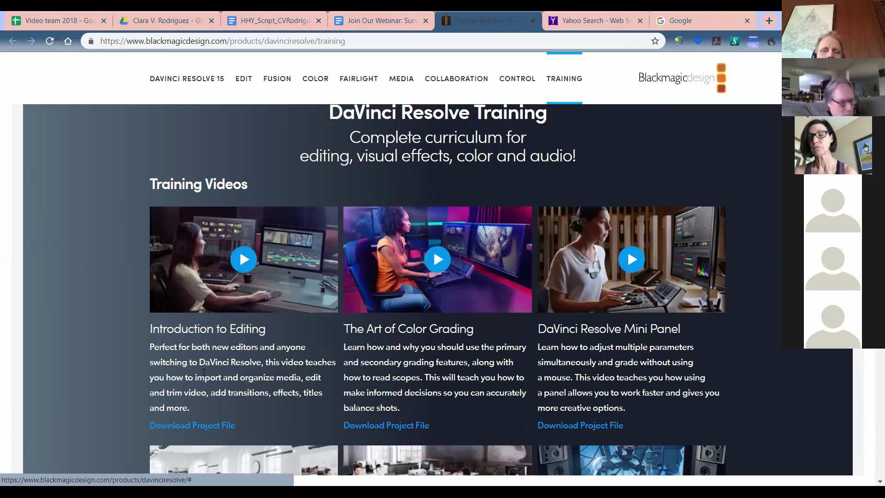
{"action": "scroll", "coordinate": [240, 345], "scroll_direction": "down", "scroll_amount": 2}
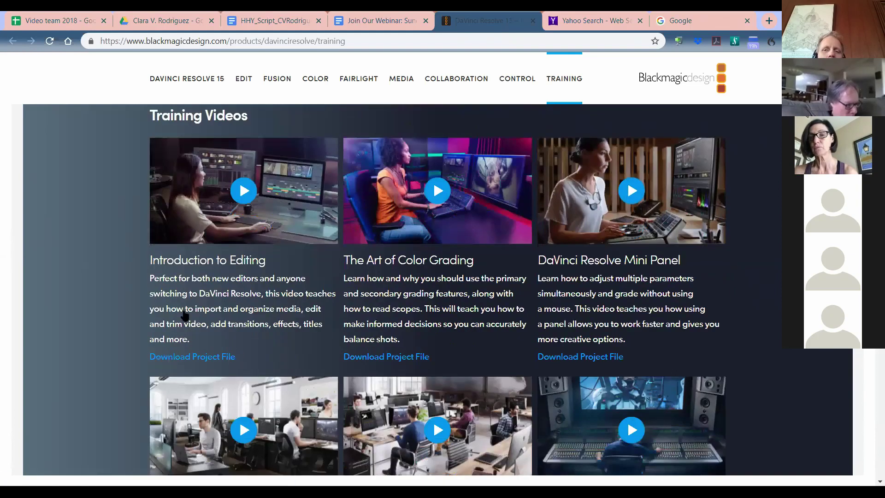
{"action": "scroll", "coordinate": [152, 320], "scroll_direction": "down", "scroll_amount": 1}
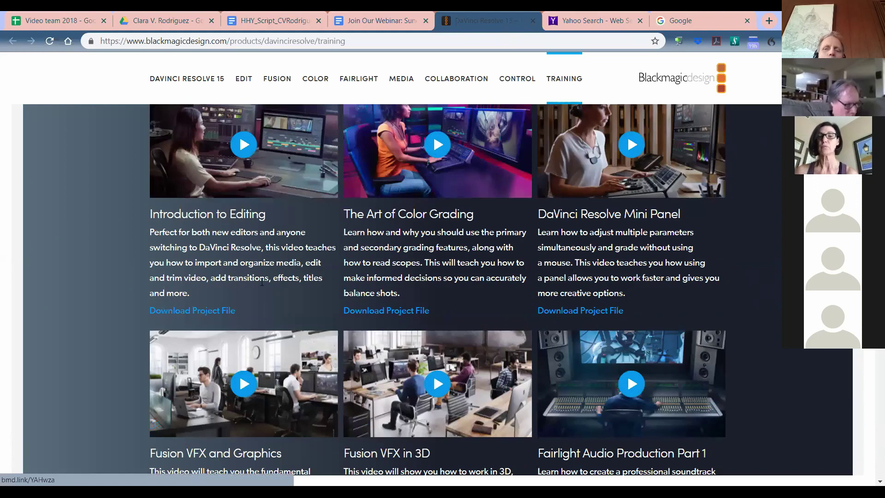
{"action": "scroll", "coordinate": [294, 177], "scroll_direction": "up", "scroll_amount": 1}
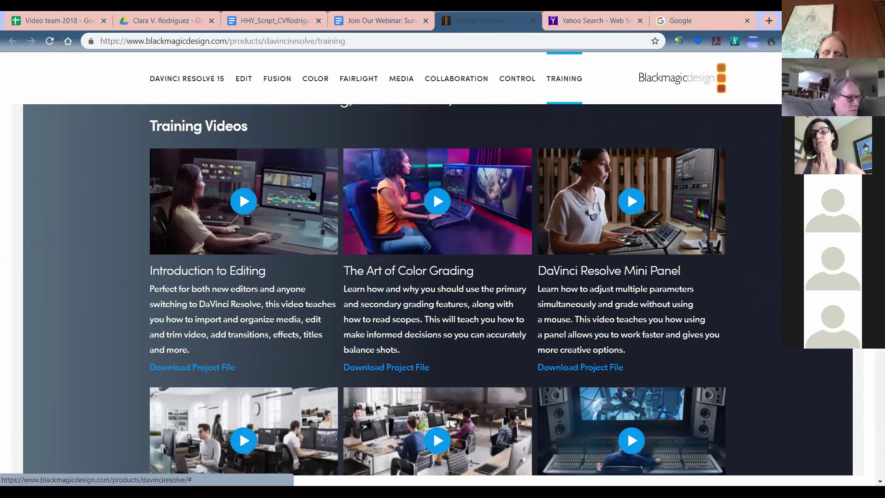
{"action": "scroll", "coordinate": [404, 270], "scroll_direction": "up", "scroll_amount": 1}
{"action": "scroll", "coordinate": [403, 270], "scroll_direction": "up", "scroll_amount": 2}
- Look through the remaining training videos, training books and free DaVinci Resolve 15 download, and return to the Training Videos section
{"action": "scroll", "coordinate": [403, 269], "scroll_direction": "down", "scroll_amount": 10}
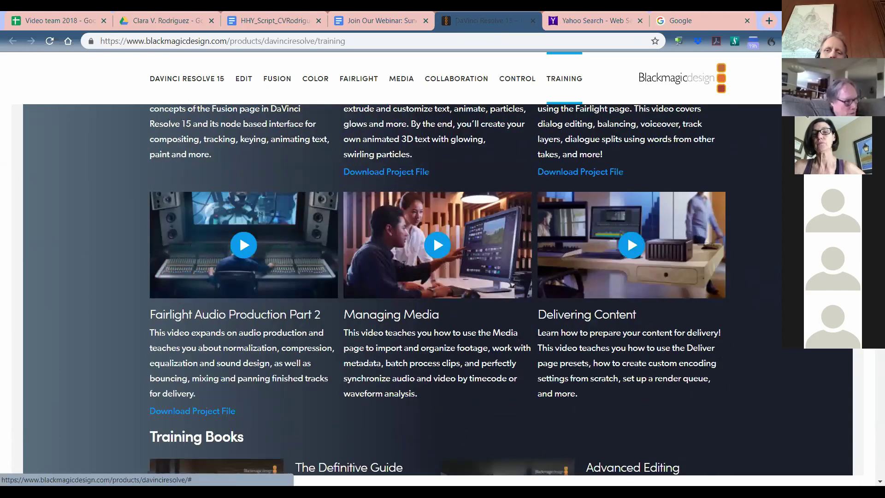
{"action": "scroll", "coordinate": [404, 286], "scroll_direction": "down", "scroll_amount": 5}
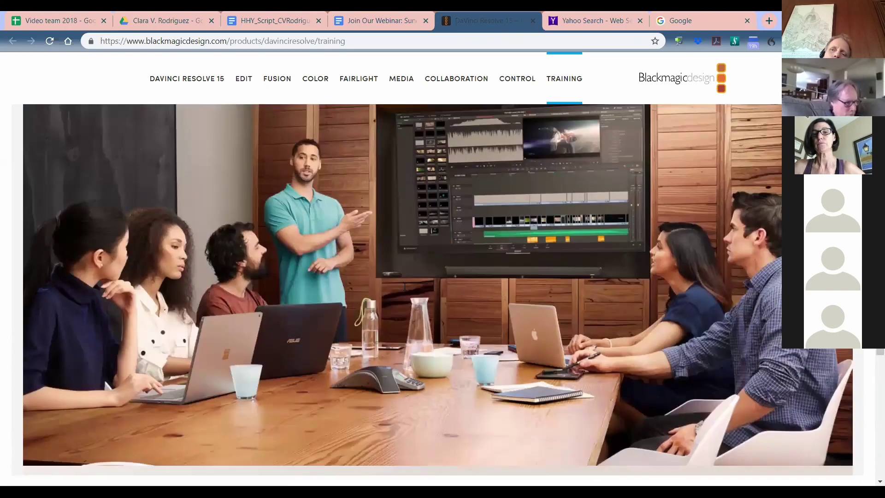
{"action": "scroll", "coordinate": [442, 300], "scroll_direction": "down", "scroll_amount": 5}
{"action": "scroll", "coordinate": [374, 227], "scroll_direction": "down", "scroll_amount": 3}
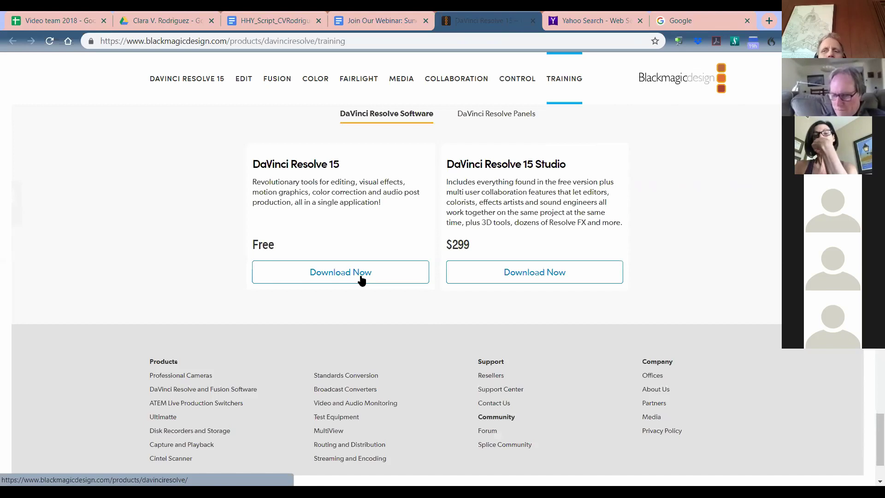
{"action": "scroll", "coordinate": [361, 276], "scroll_direction": "up", "scroll_amount": 7}
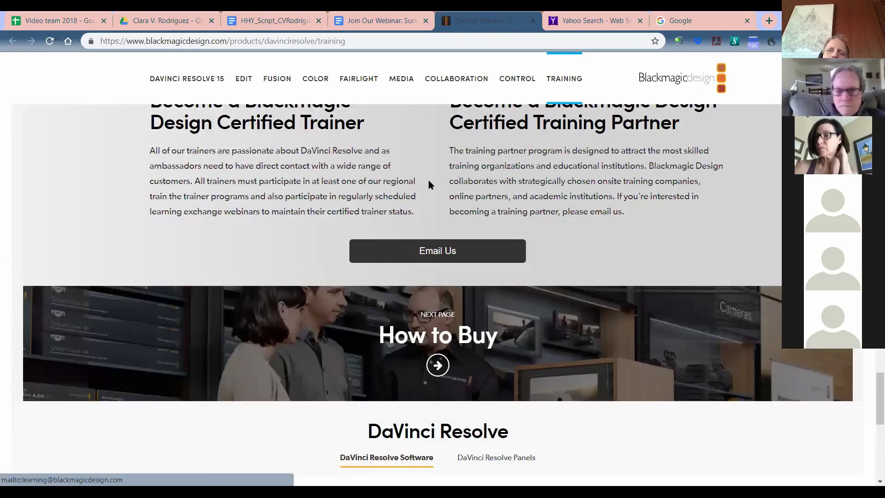
{"action": "scroll", "coordinate": [442, 171], "scroll_direction": "up", "scroll_amount": 8}
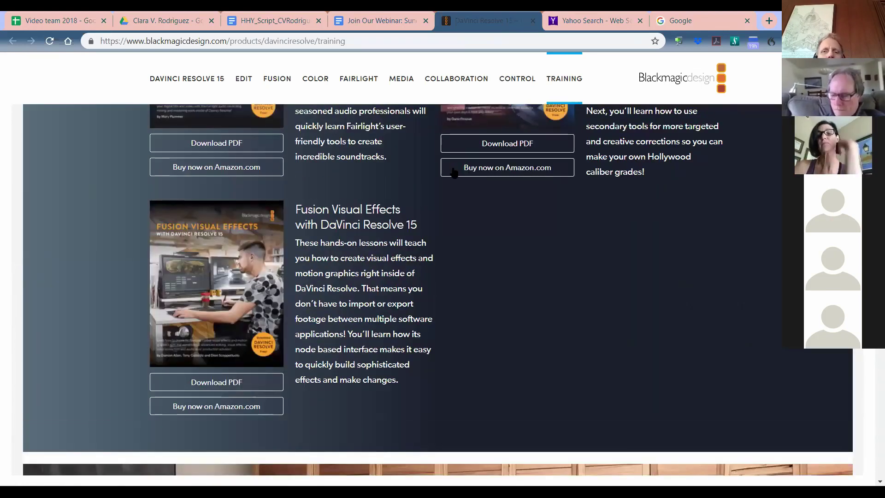
{"action": "scroll", "coordinate": [454, 169], "scroll_direction": "up", "scroll_amount": 8}
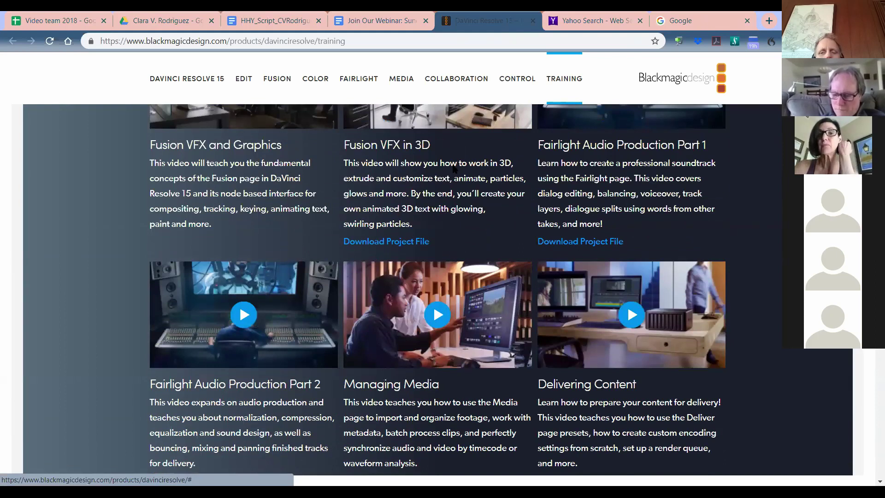
{"action": "scroll", "coordinate": [453, 169], "scroll_direction": "up", "scroll_amount": 10}
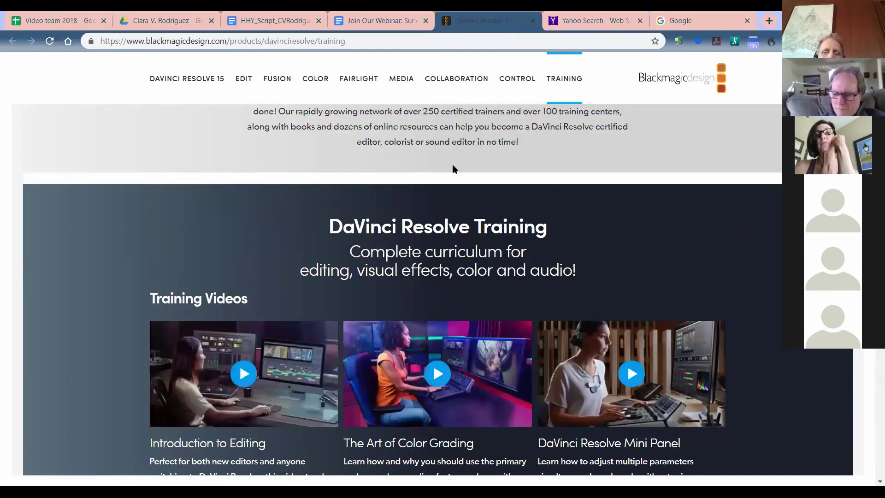
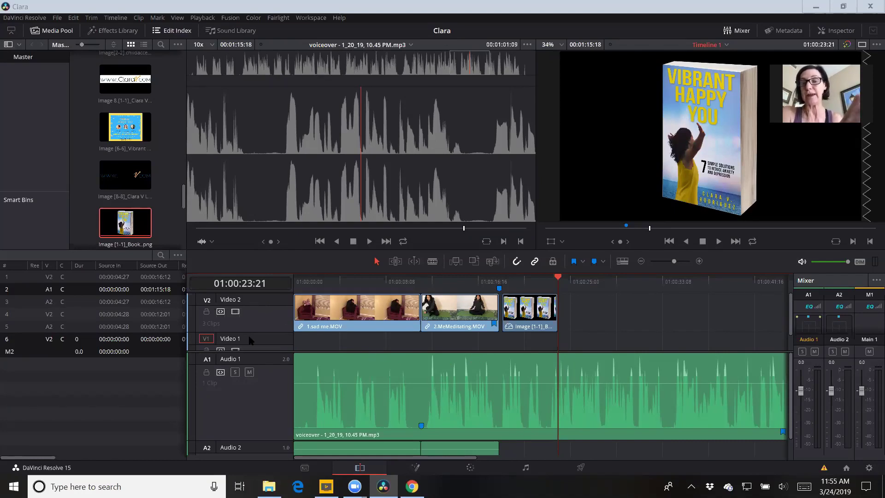
- Shorten the end of the book cover image clip on the timeline slightly and return the playhead to 01:00:20:18 over it
{"action": "mouse_move", "coordinate": [248, 333]}
{"action": "left_mouse_down"}
{"action": "mouse_move", "coordinate": [252, 347]}
{"action": "mouse_move", "coordinate": [251, 333]}
{"action": "left_mouse_up"}
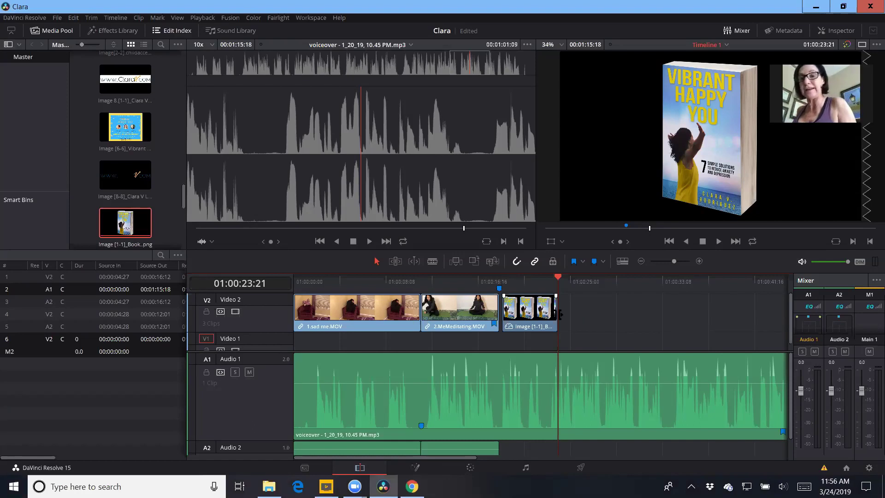
{"action": "left_click_drag", "start_coordinate": [559, 314], "coordinate": [551, 315]}
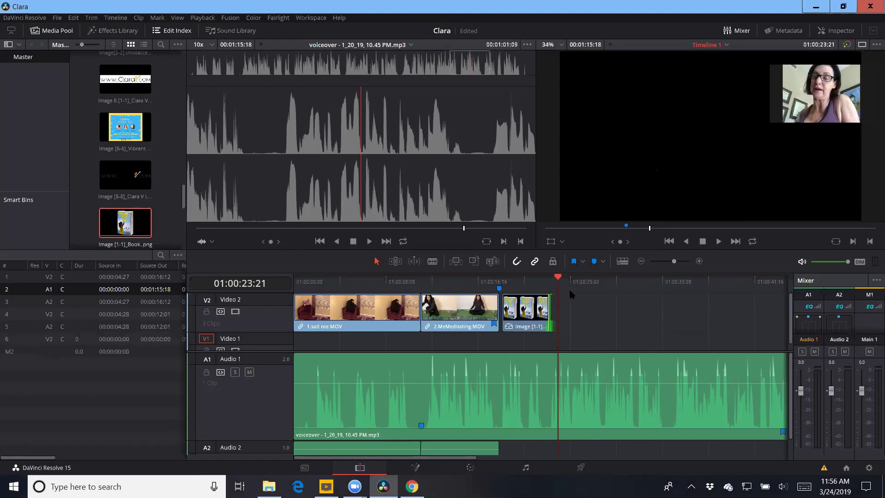
{"action": "left_click", "coordinate": [604, 289]}
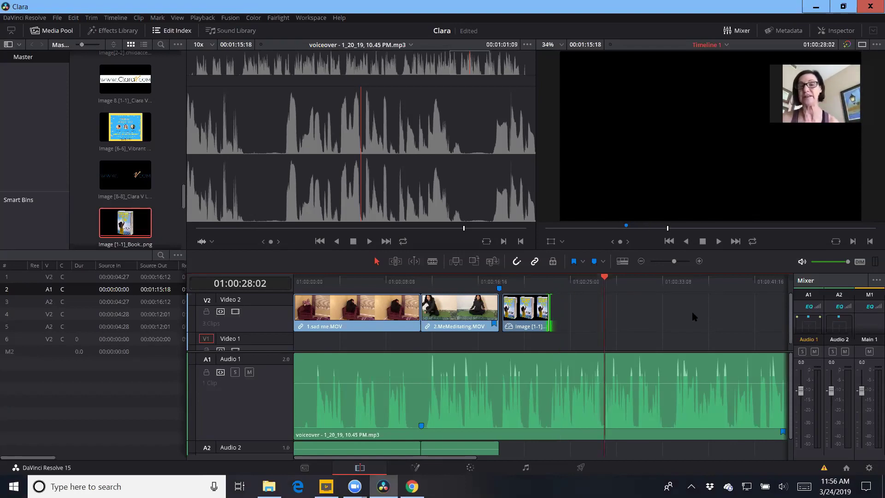
{"action": "left_click", "coordinate": [523, 288]}
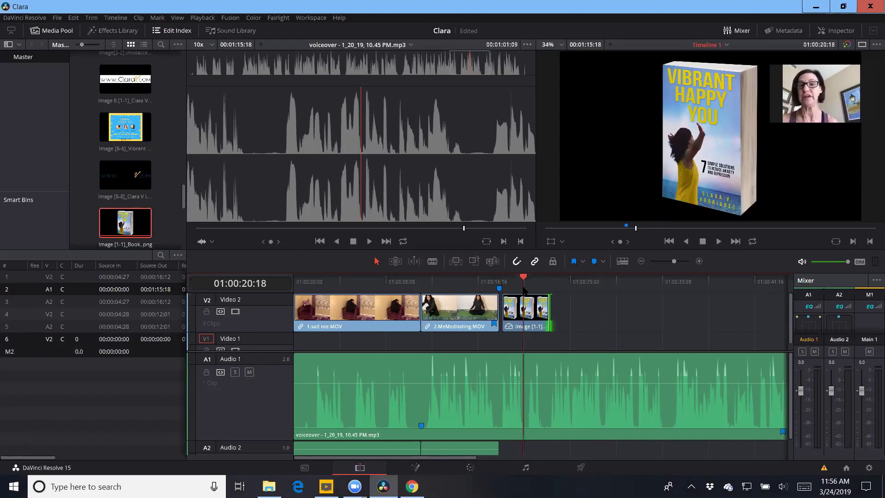
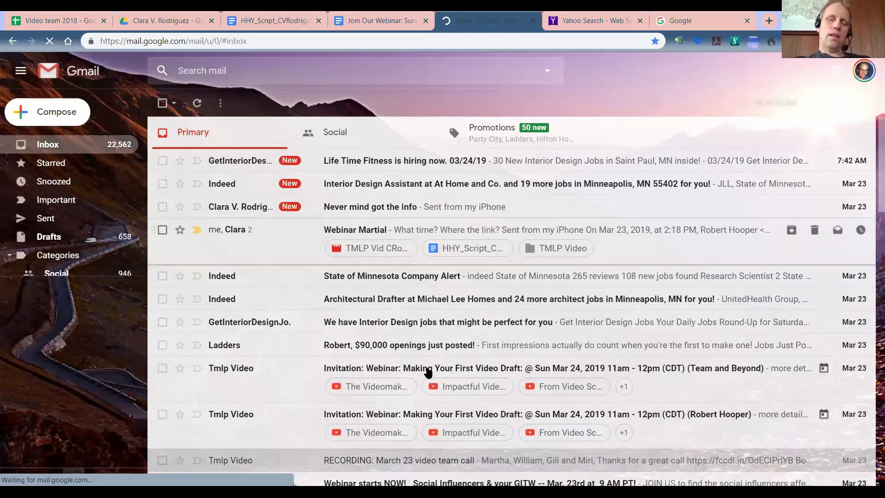
- Switch to the Gmail inbox in the browser, check the webinar invitation, and open the "WEEKEND CALL AND WEBINAR" email
{"action": "left_click", "coordinate": [428, 372]}
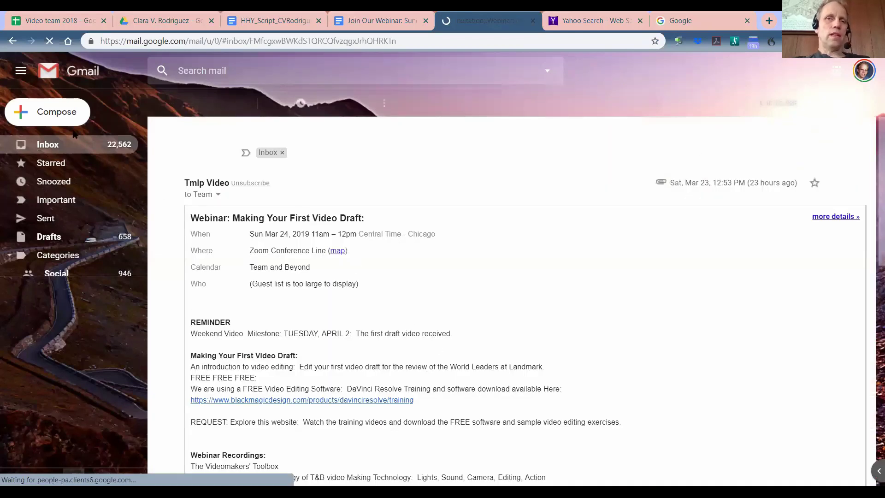
{"action": "left_click", "coordinate": [13, 42]}
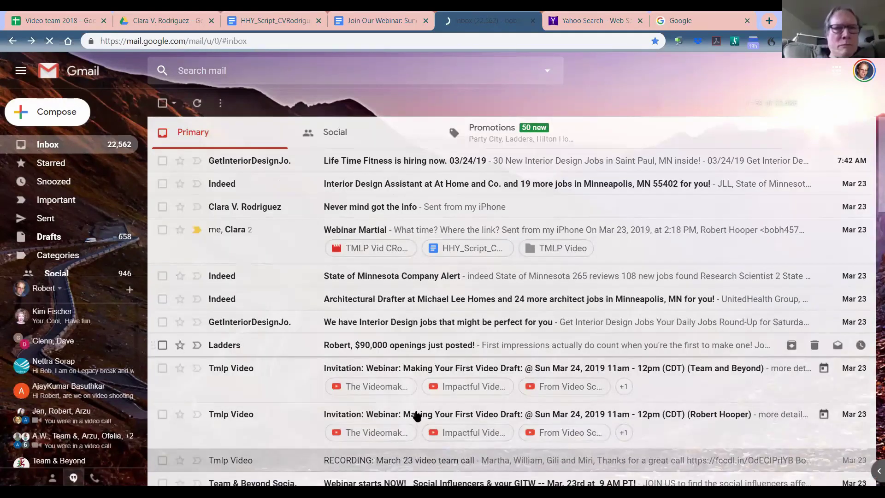
{"action": "scroll", "coordinate": [417, 415], "scroll_direction": "down", "scroll_amount": 2}
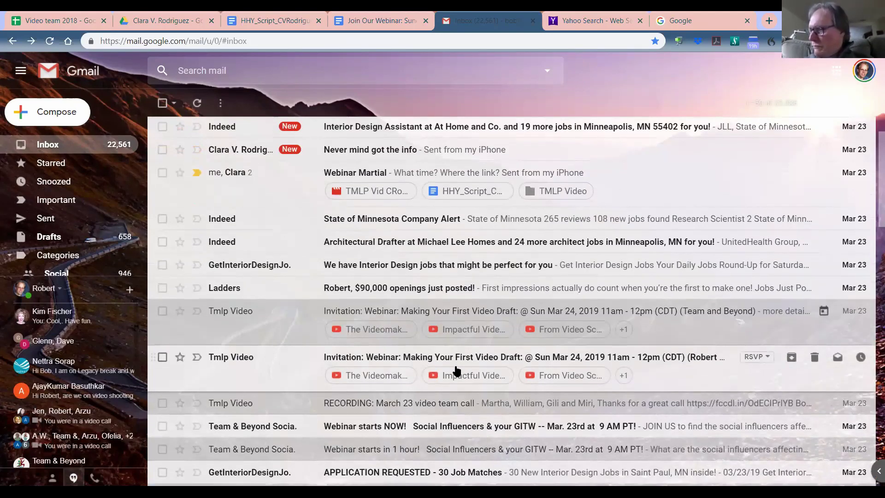
{"action": "scroll", "coordinate": [458, 354], "scroll_direction": "down", "scroll_amount": 10}
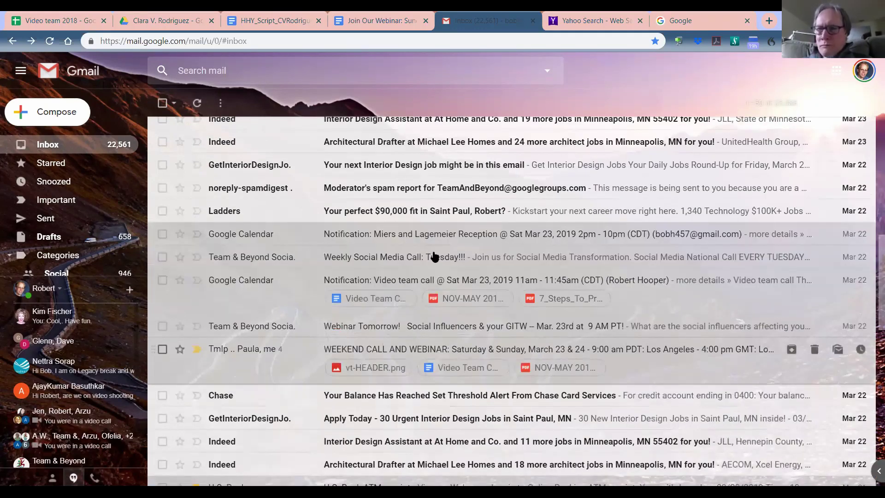
{"action": "key", "text": "Return"}
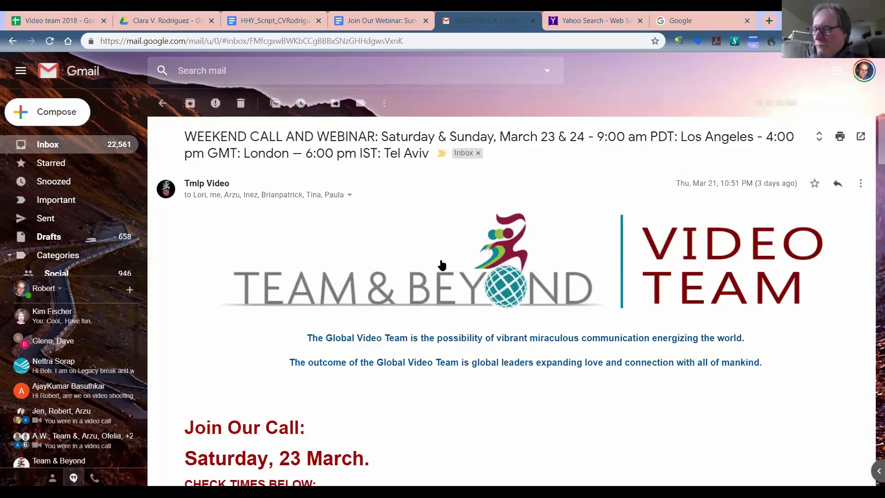
- Read through the email to its Webinar Recordings section, open The Videomakers' Toolbox recording on YouTube and pause it
{"action": "scroll", "coordinate": [473, 275], "scroll_direction": "down", "scroll_amount": 2}
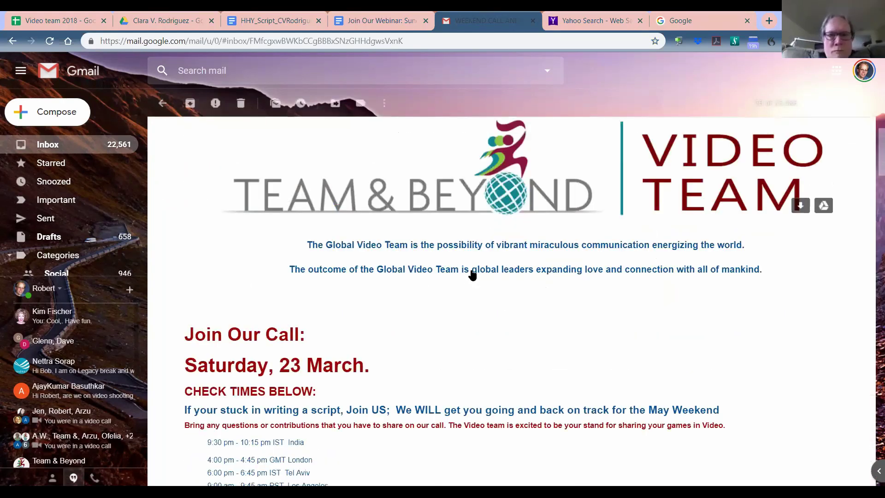
{"action": "scroll", "coordinate": [473, 275], "scroll_direction": "down", "scroll_amount": 5}
{"action": "scroll", "coordinate": [472, 275], "scroll_direction": "down", "scroll_amount": 7}
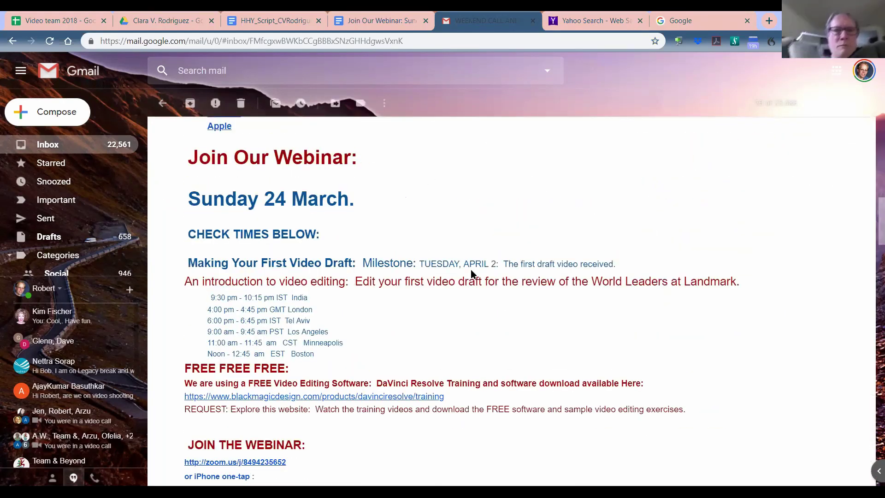
{"action": "scroll", "coordinate": [471, 273], "scroll_direction": "down", "scroll_amount": 5}
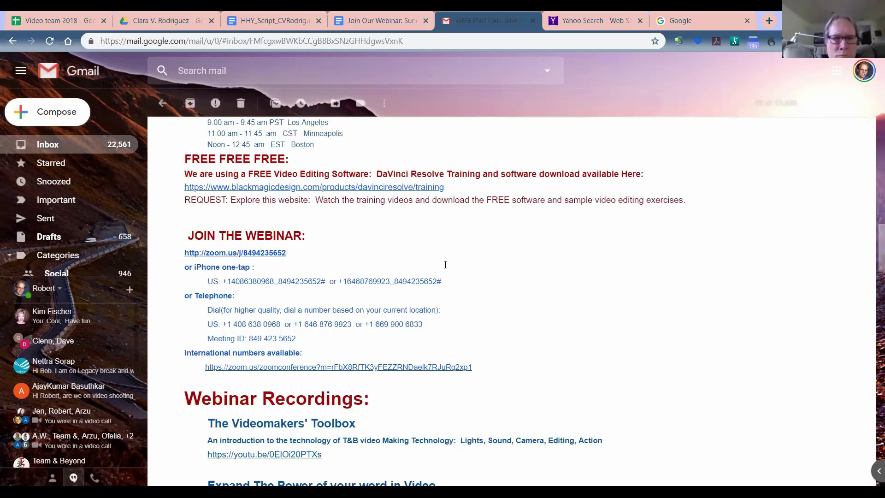
{"action": "scroll", "coordinate": [445, 265], "scroll_direction": "down", "scroll_amount": 5}
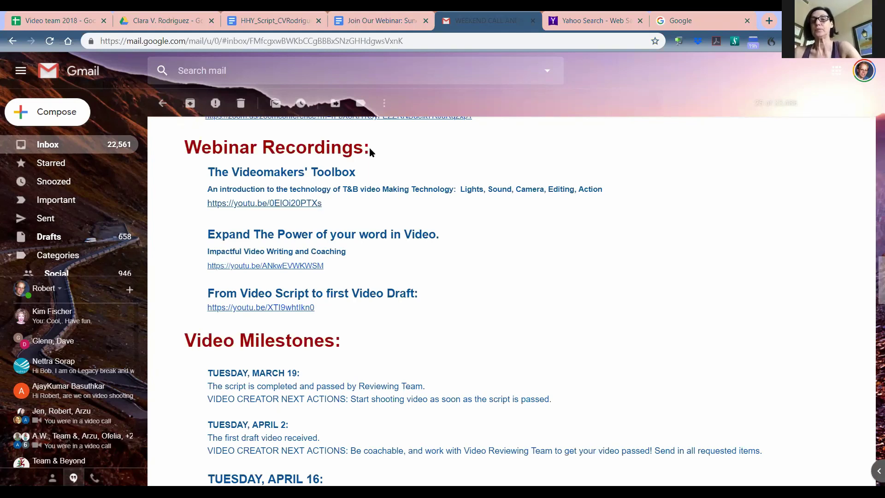
{"action": "left_click", "coordinate": [304, 204]}
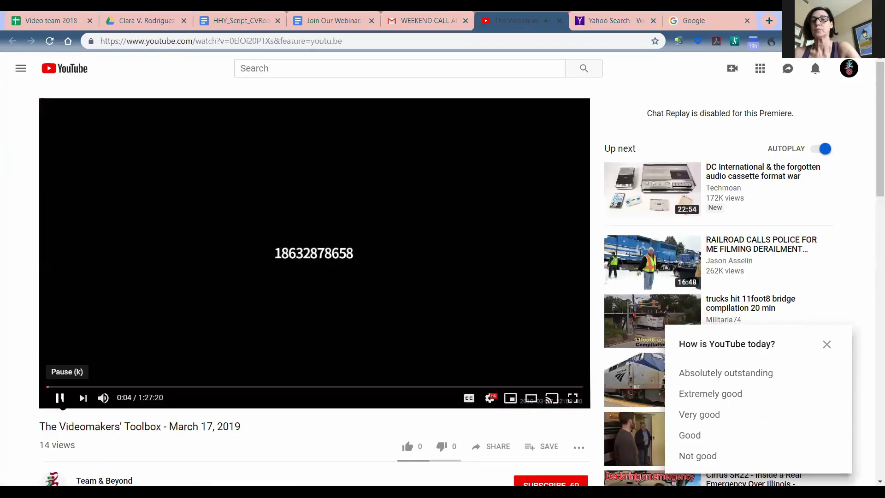
{"action": "left_click", "coordinate": [59, 398]}
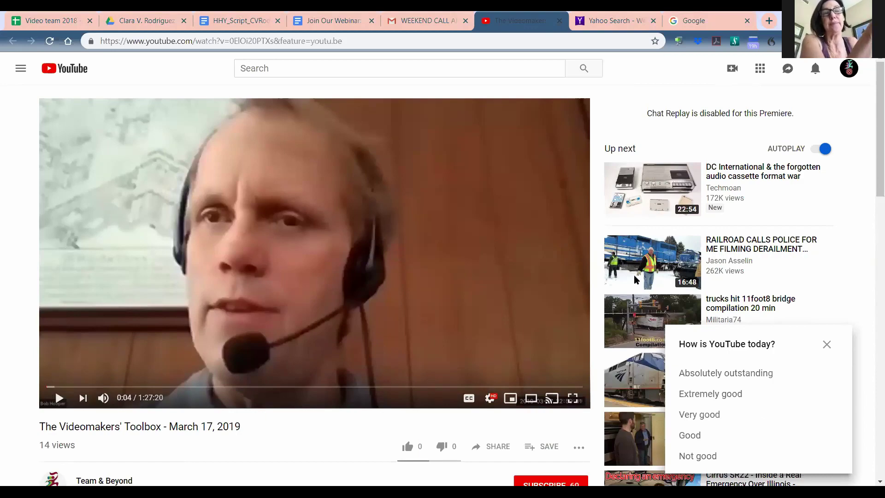
- Switch back to DaVinci Resolve and move the book cover image clip against the end of 2.MeMeditating.MOV on Video 2
{"action": "key", "text": "alt+Tab"}
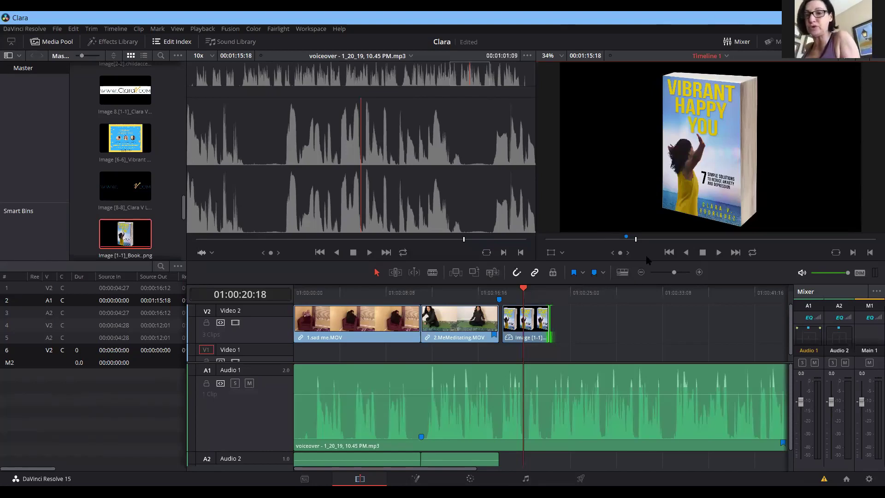
{"action": "left_click", "coordinate": [409, 152]}
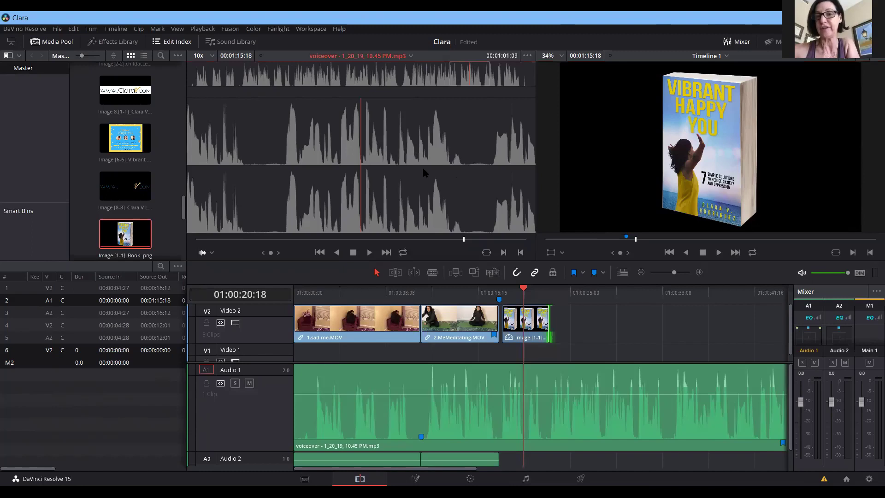
{"action": "left_click", "coordinate": [545, 156]}
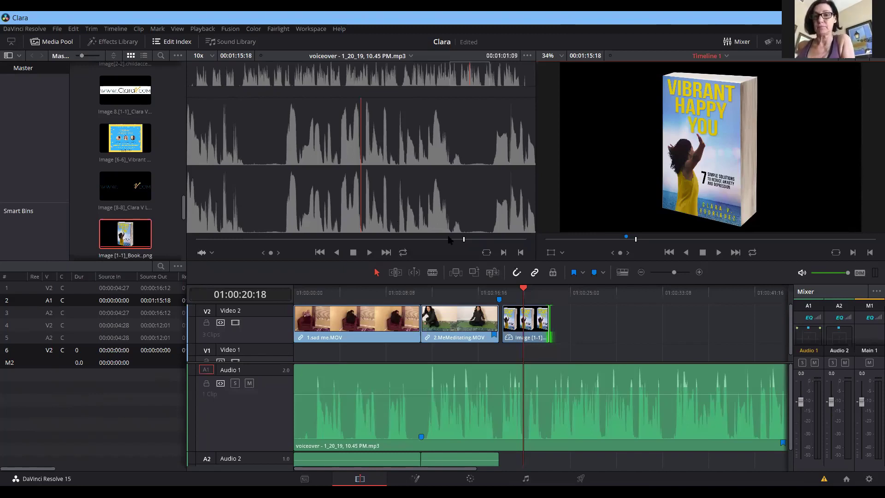
{"action": "left_click", "coordinate": [534, 331]}
{"action": "left_click_drag", "start_coordinate": [535, 331], "coordinate": [533, 330]}
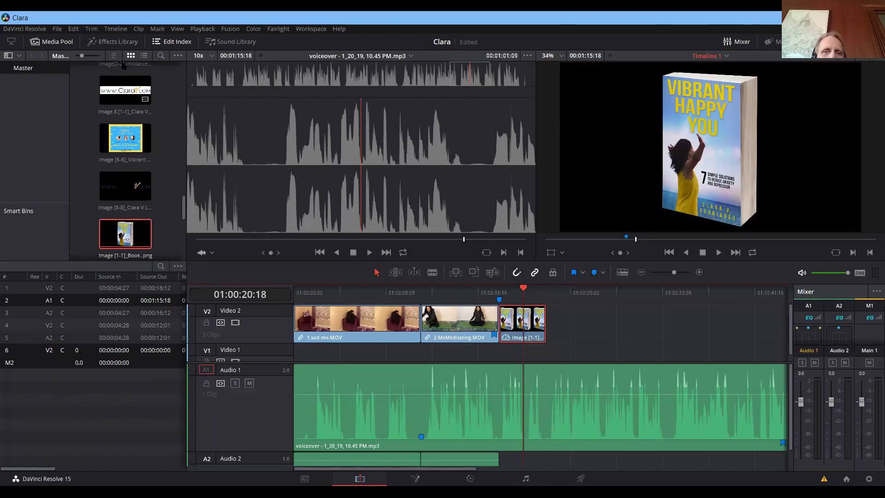
- Browse the effects library's audio and video transitions and try to apply Cross Fade -3 dB at the cut between the first two clips
{"action": "left_click", "coordinate": [114, 42]}
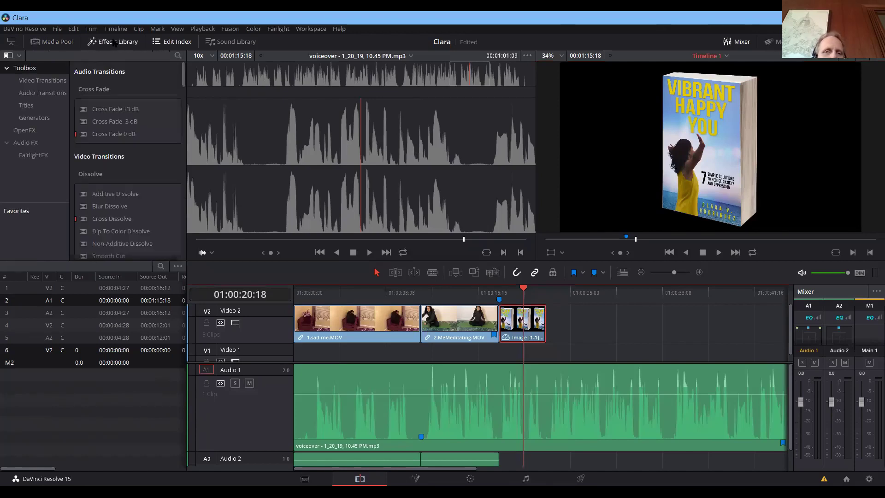
{"action": "left_click", "coordinate": [54, 46]}
{"action": "left_click", "coordinate": [114, 42]}
{"action": "left_click_drag", "start_coordinate": [132, 110], "coordinate": [167, 125]}
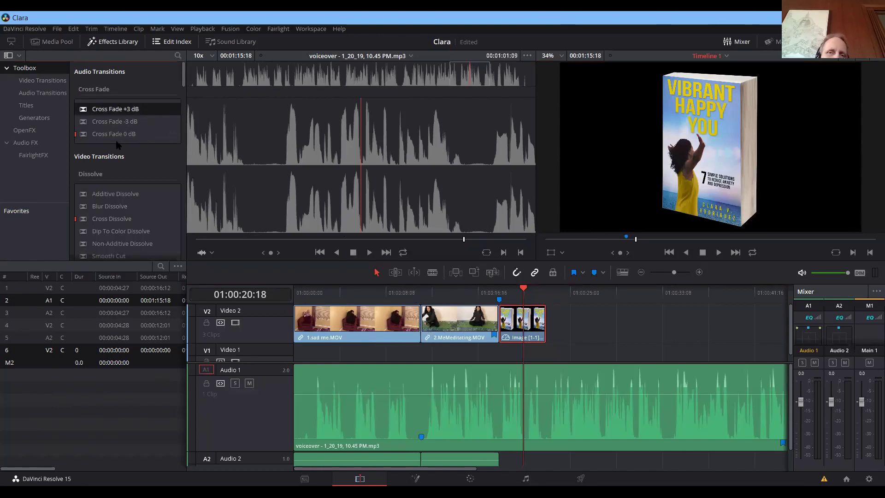
{"action": "scroll", "coordinate": [122, 147], "scroll_direction": "down", "scroll_amount": 3}
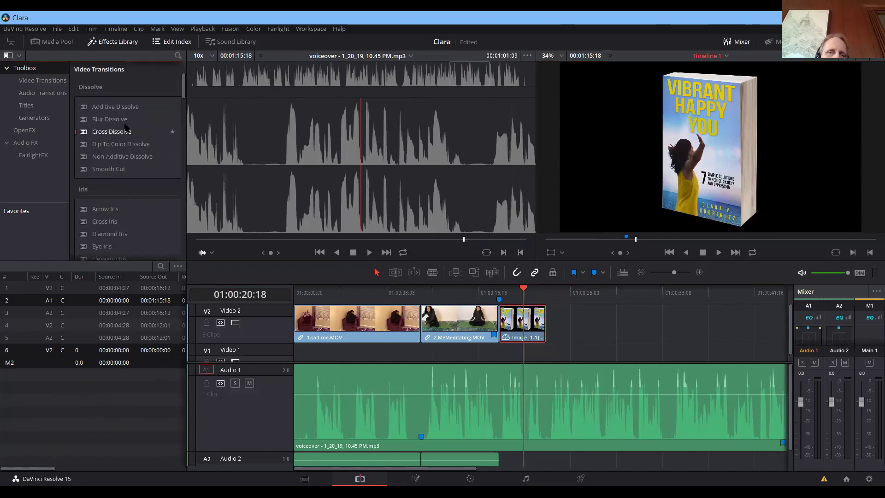
{"action": "left_click", "coordinate": [125, 120]}
{"action": "scroll", "coordinate": [155, 135], "scroll_direction": "up", "scroll_amount": 3}
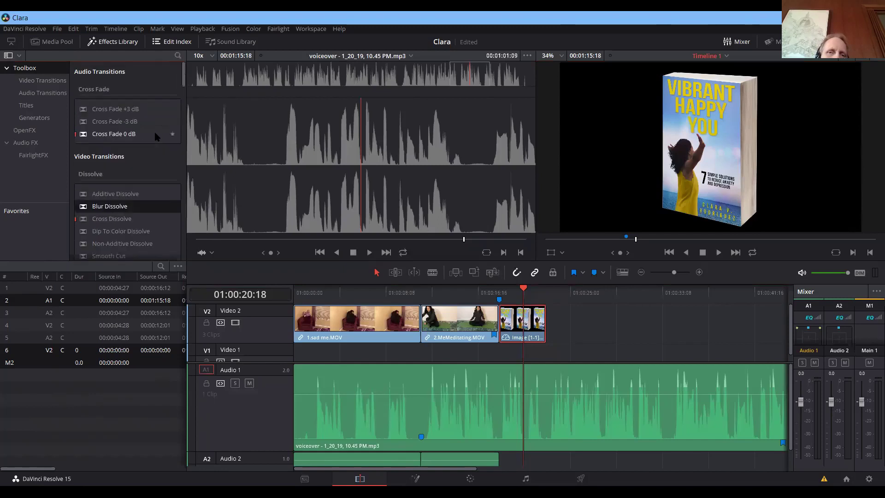
{"action": "left_click_drag", "start_coordinate": [129, 122], "coordinate": [428, 333]}
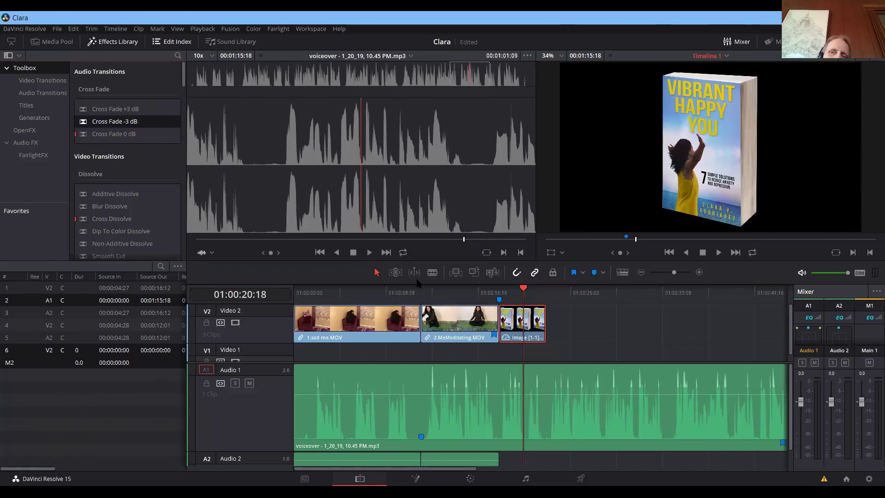
{"action": "mouse_move", "coordinate": [524, 288]}
{"action": "left_mouse_down"}
{"action": "mouse_move", "coordinate": [492, 290]}
{"action": "mouse_move", "coordinate": [563, 292]}
{"action": "mouse_move", "coordinate": [421, 290]}
{"action": "left_mouse_up"}
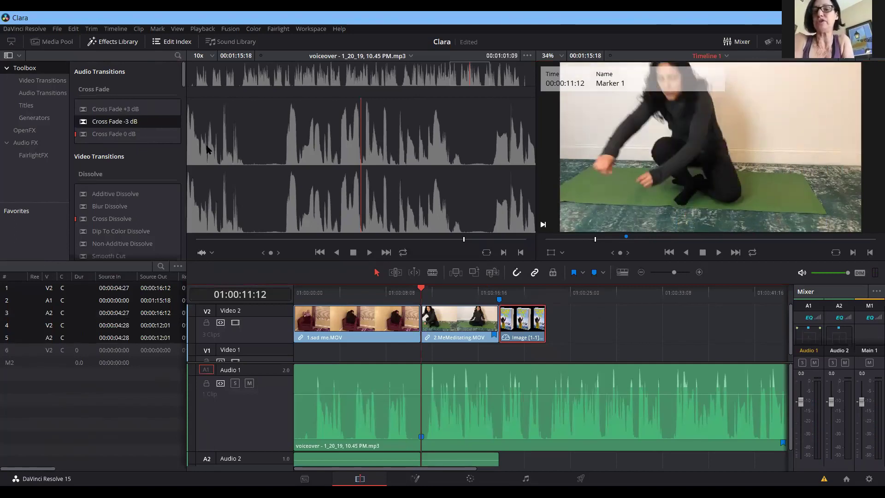
- Add a basic Text title on a new Video 3 track starting where the book image ends, and preview it at 01:00:25:10
{"action": "left_click", "coordinate": [27, 105]}
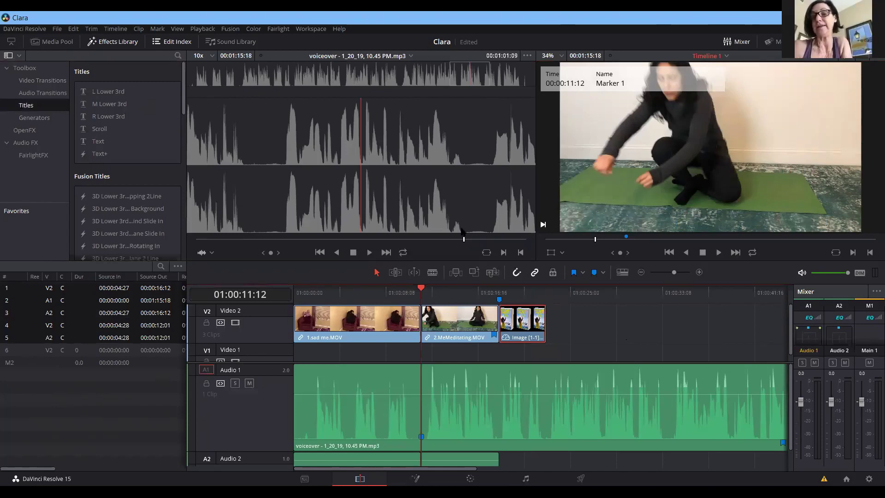
{"action": "left_click_drag", "start_coordinate": [96, 142], "coordinate": [552, 326]}
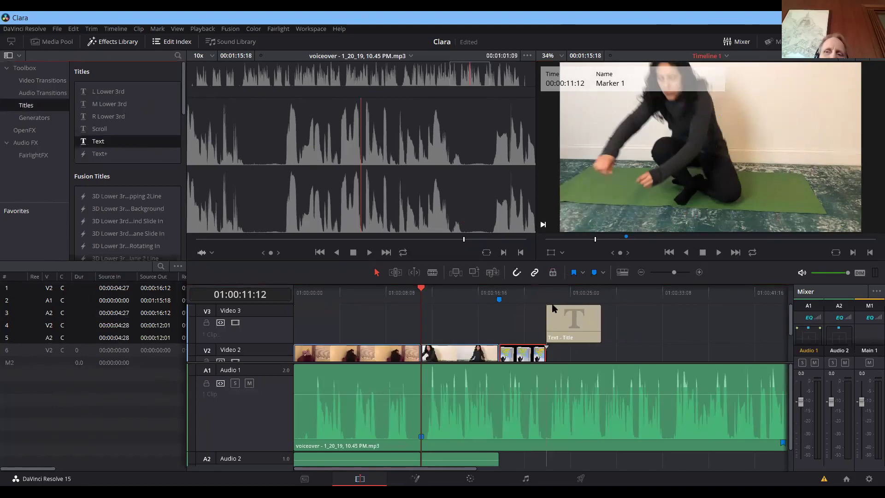
{"action": "left_click", "coordinate": [575, 290]}
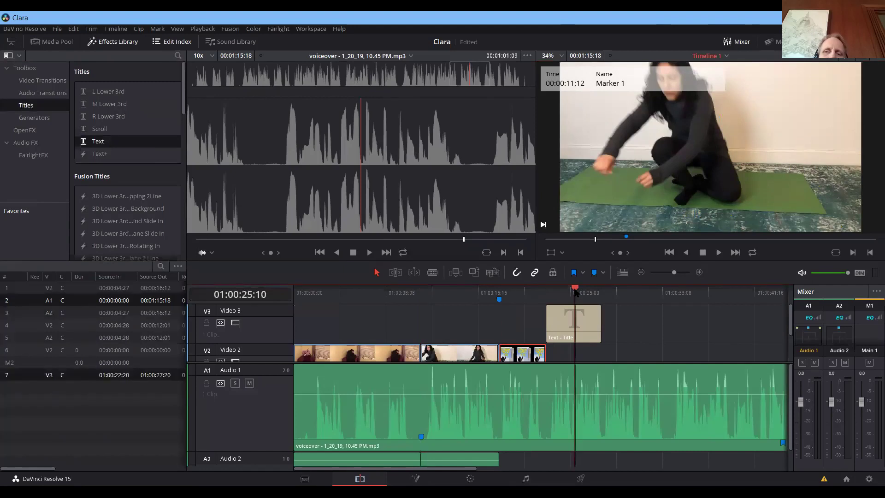
{"action": "left_click", "coordinate": [726, 152]}
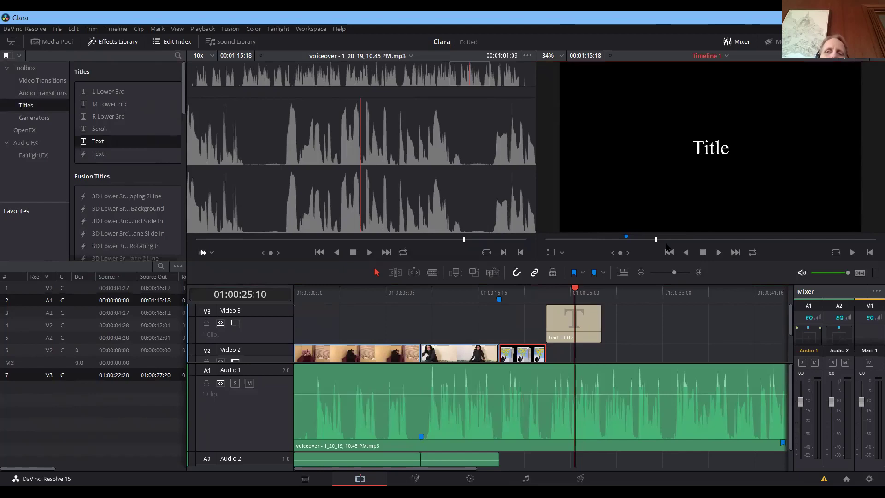
- Change the text of the title on Video 3 to "4000 books sold"
{"action": "left_click", "coordinate": [587, 330]}
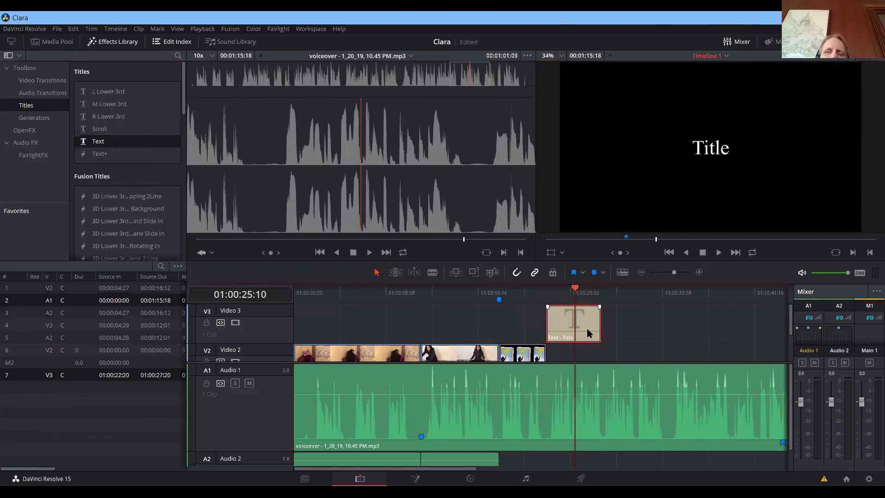
{"action": "double_click", "coordinate": [587, 328]}
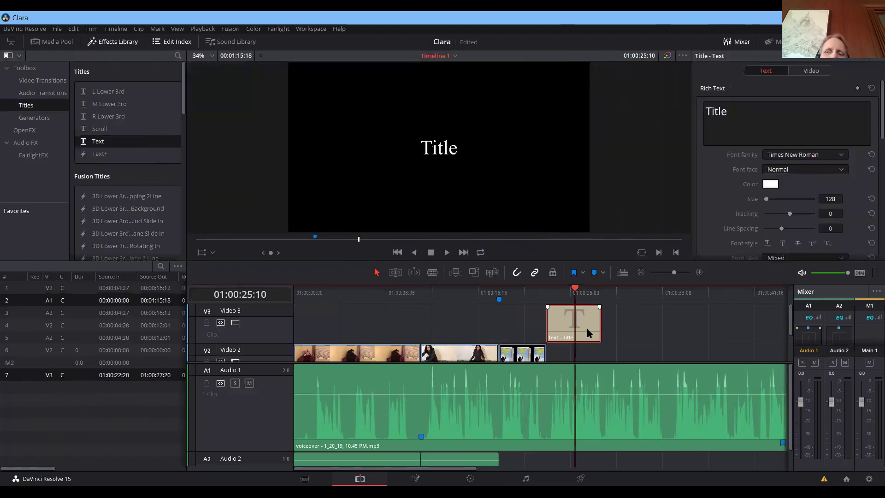
{"action": "double_click", "coordinate": [741, 115]}
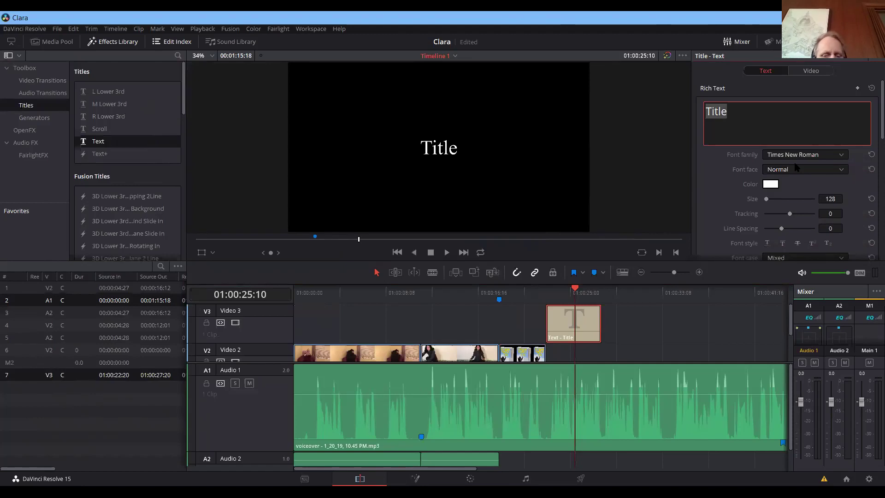
{"action": "type", "text": "4000"}
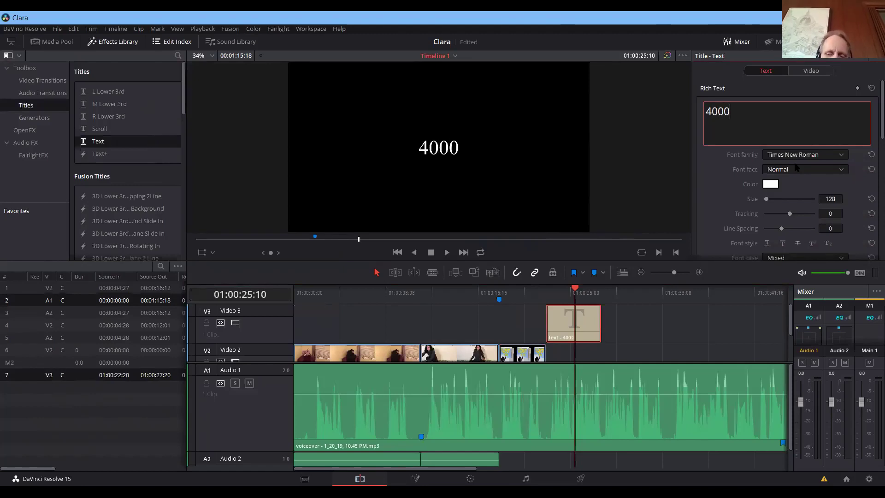
{"action": "type", "text": ","}
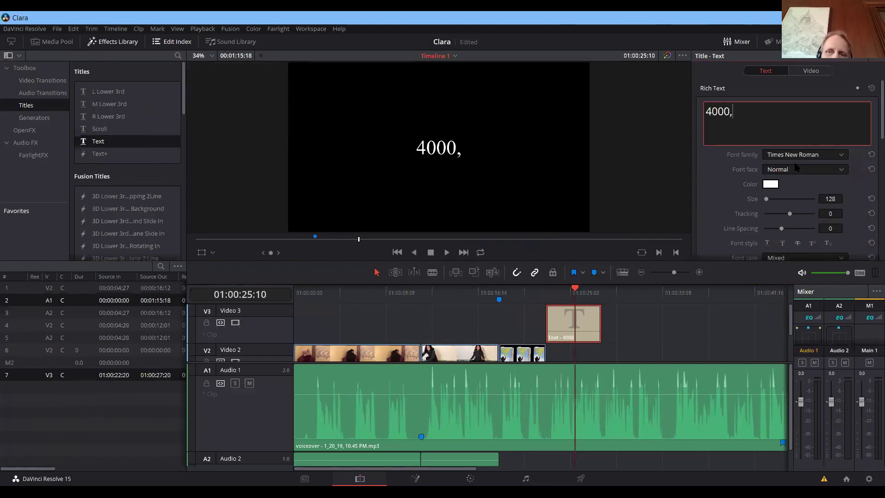
{"action": "key", "text": "BackSpace"}
{"action": "type", "text": "books"}
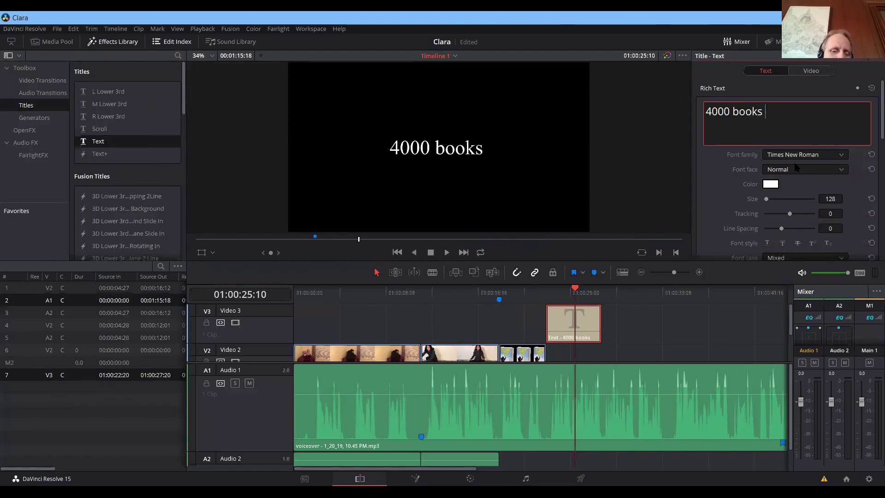
{"action": "type", "text": " soil"}
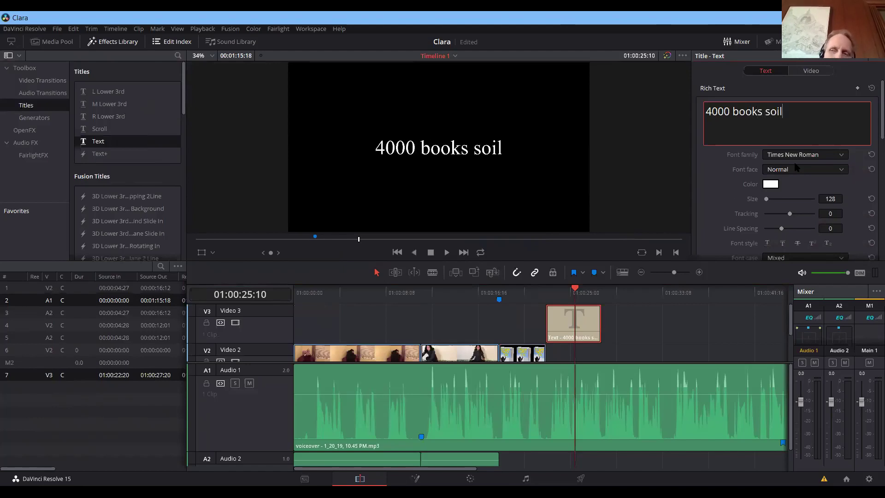
{"action": "type", "text": "d"}
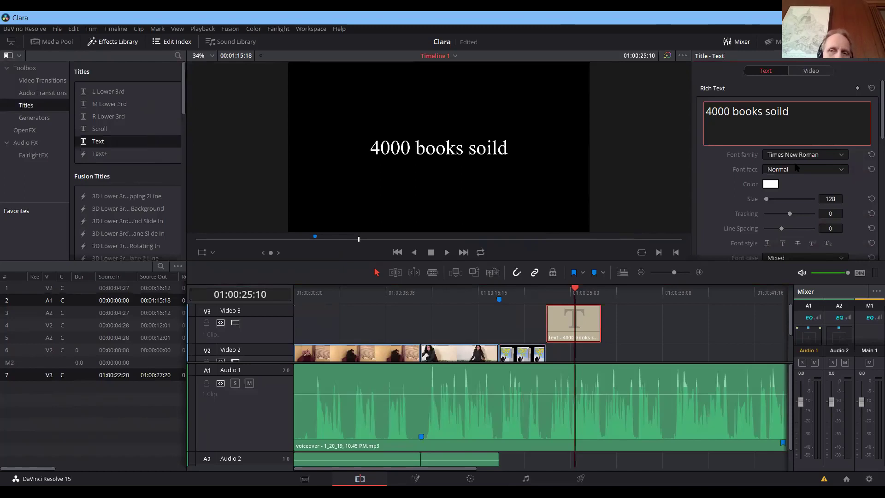
{"action": "key", "text": "BackSpace"}
{"action": "key", "text": "BackSpace"}
{"action": "key", "text": "BackSpace"}
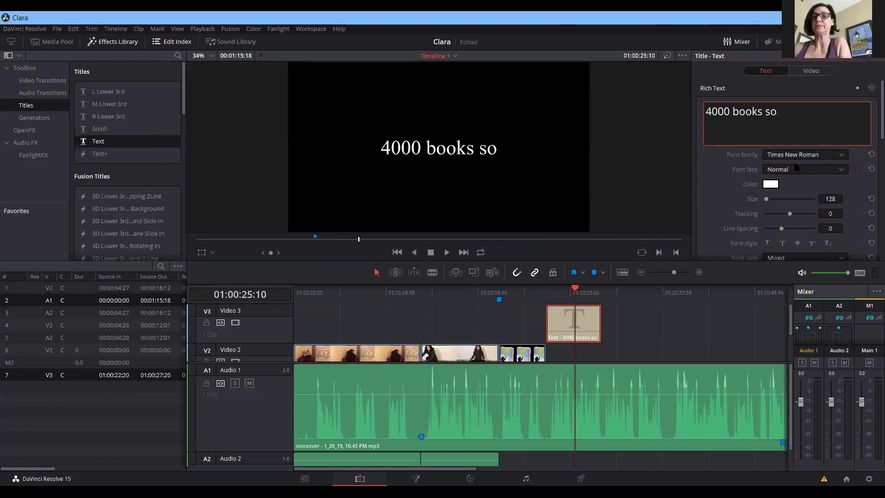
{"action": "type", "text": "ld"}
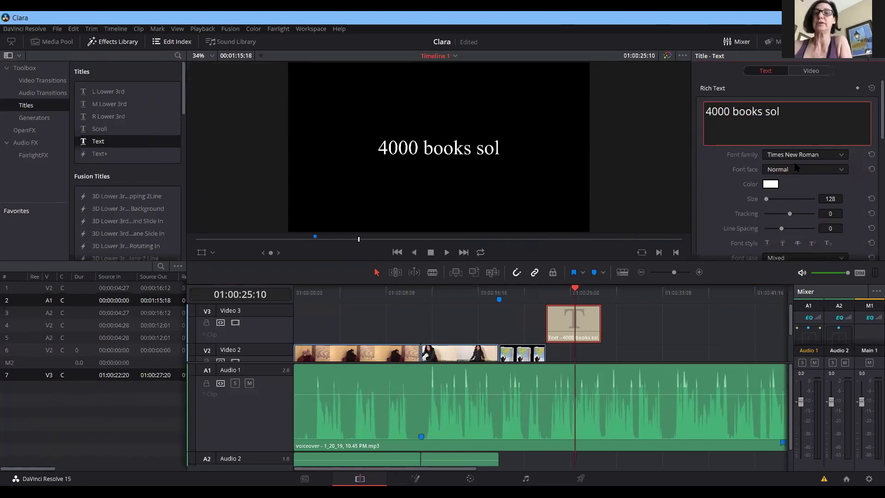
{"action": "left_click", "coordinate": [681, 162]}
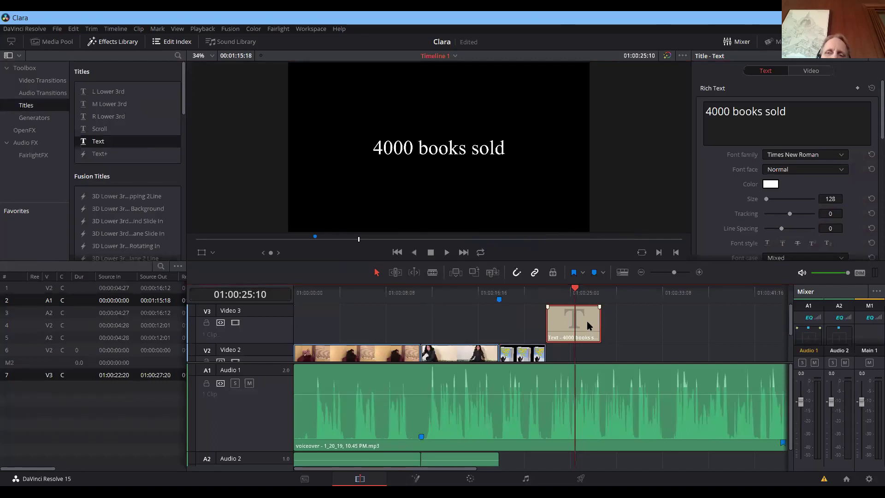
- Move the title above the book image and trim its end to the image's end, spanning 01:00:18:14 to 01:00:22:20
{"action": "mouse_move", "coordinate": [544, 329]}
{"action": "left_mouse_down"}
{"action": "mouse_move", "coordinate": [509, 328]}
{"action": "mouse_move", "coordinate": [548, 327]}
{"action": "left_mouse_up"}
{"action": "left_click", "coordinate": [523, 297]}
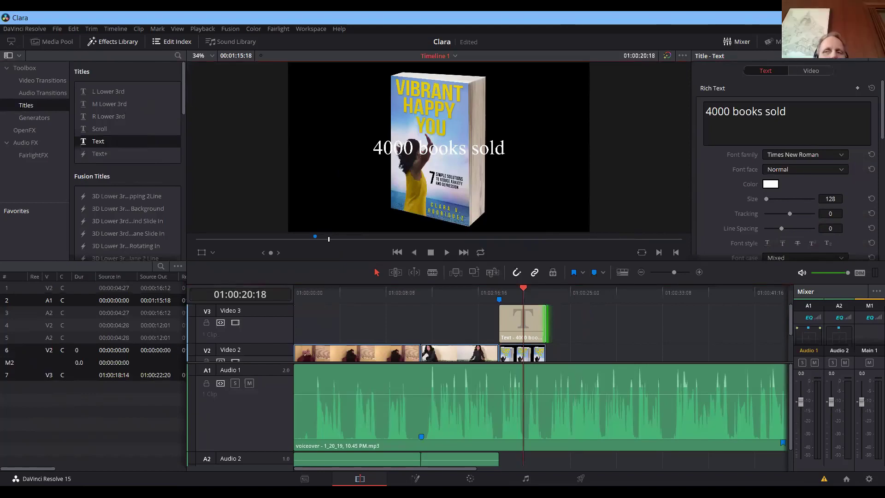
- Insert blank lines above the title text until it sits over the lower part of the book cover
{"action": "left_click", "coordinate": [719, 111]}
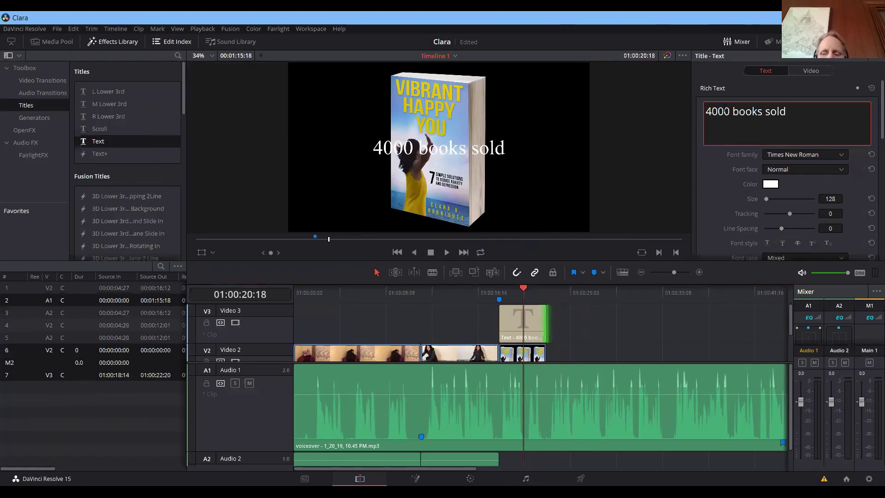
{"action": "key", "text": "Return"}
{"action": "key", "text": "Return"}
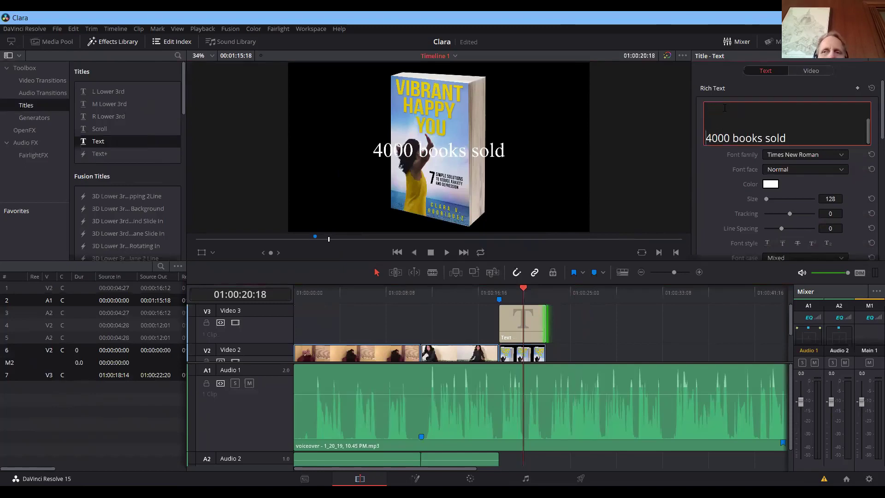
{"action": "key", "text": "Return"}
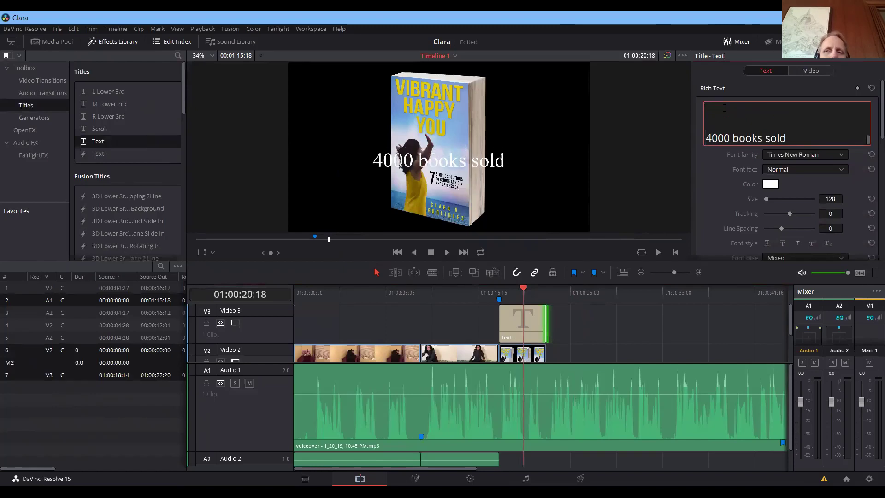
{"action": "key", "text": "Return"}
{"action": "key", "text": "Return"}
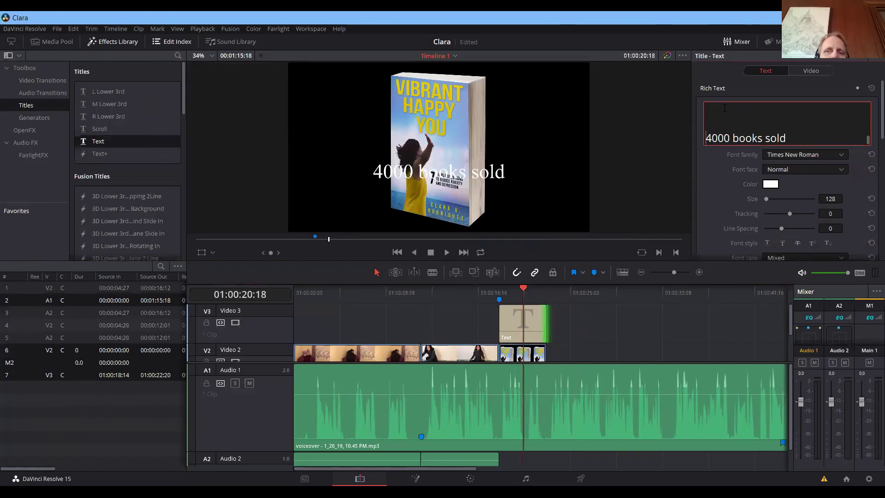
{"action": "key", "text": "Return"}
{"action": "key", "text": "Return"}
{"action": "key", "text": "Return"}
{"action": "key", "text": "Return"}
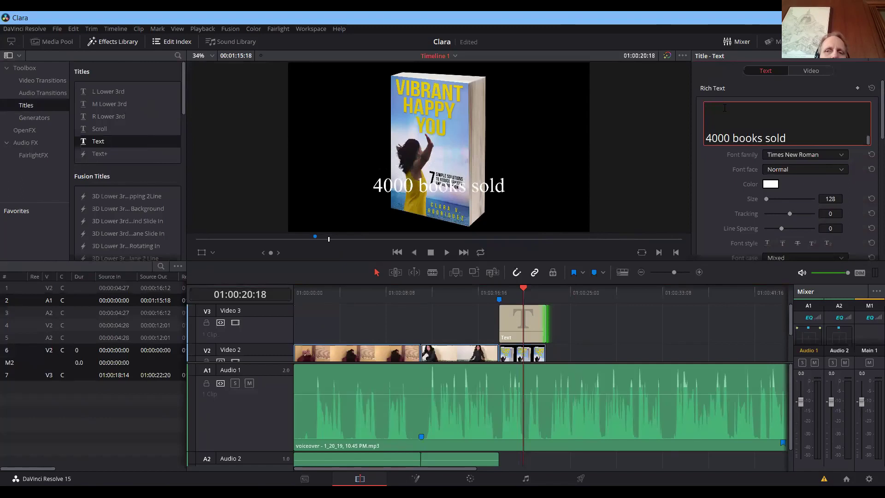
{"action": "key", "text": "Return"}
{"action": "key", "text": "Return"}
{"action": "key", "text": "Return"}
{"action": "key", "text": "Return"}
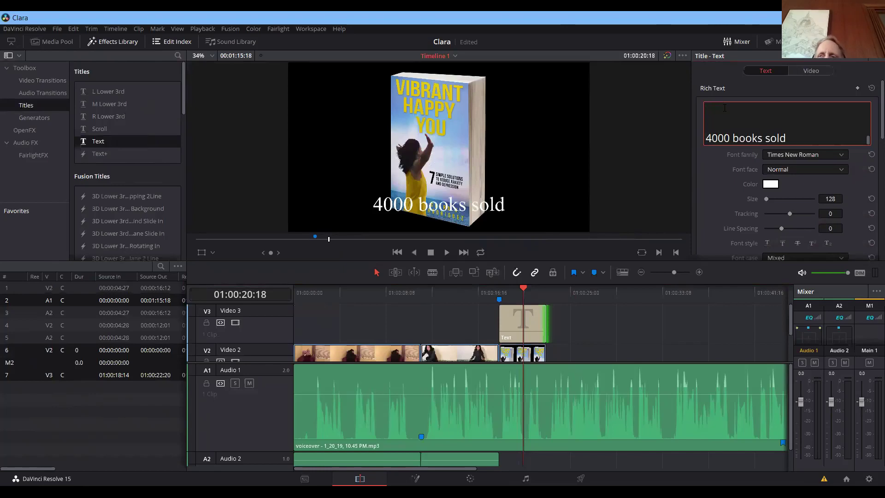
- Enlarge the "4000 books sold" text to nearly twice its size, spanning wider than the book cover
{"action": "left_click_drag", "start_coordinate": [793, 139], "coordinate": [681, 134]}
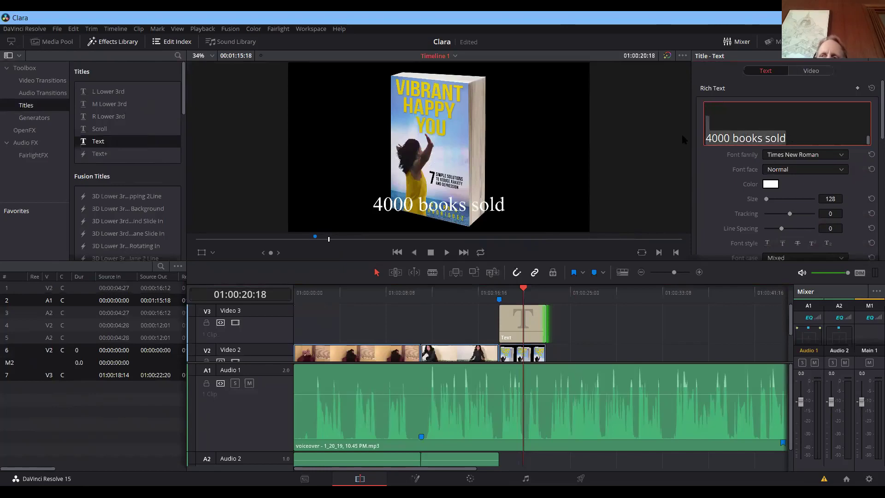
{"action": "left_click", "coordinate": [770, 202]}
{"action": "left_click_drag", "start_coordinate": [769, 202], "coordinate": [769, 205]}
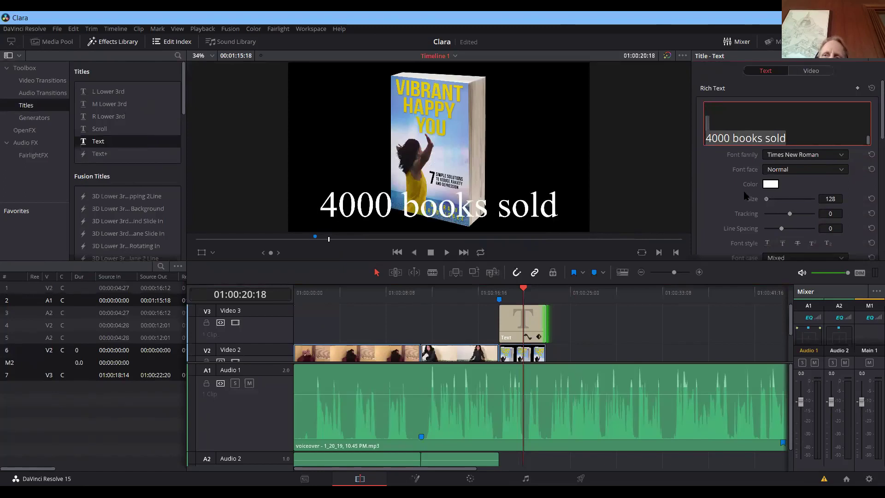
{"action": "left_click", "coordinate": [632, 197]}
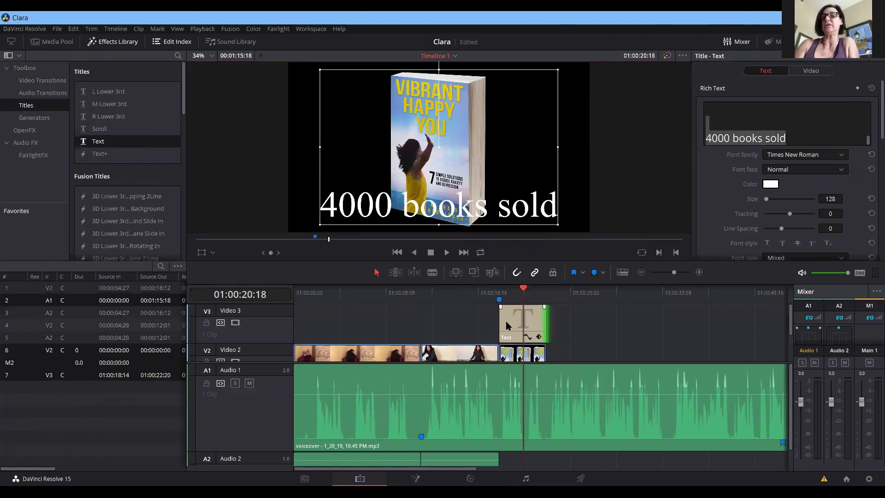
- Trim the title's start to 01:00:19:10 and play the timeline from about 01:00:15:01 through the end of the book image
{"action": "left_click_drag", "start_coordinate": [497, 321], "coordinate": [460, 291]}
{"action": "left_click", "coordinate": [509, 292]}
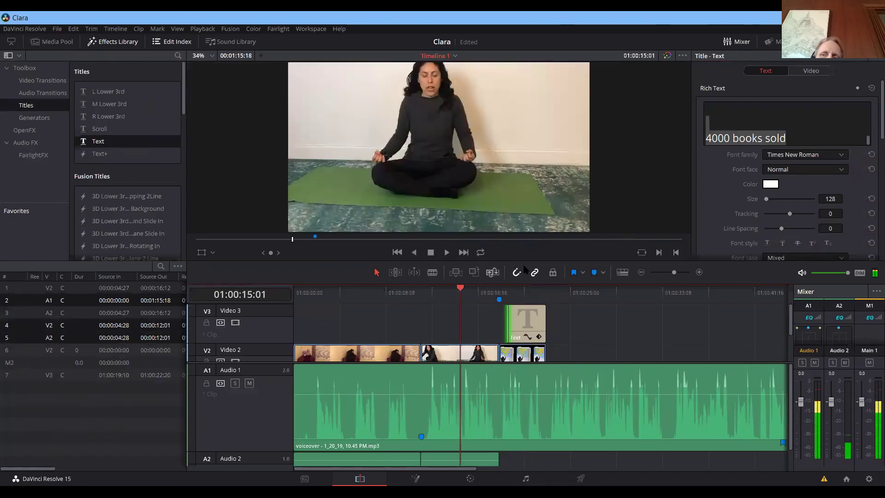
{"action": "key", "text": "ctrl+shift+a"}
{"action": "left_click", "coordinate": [450, 254]}
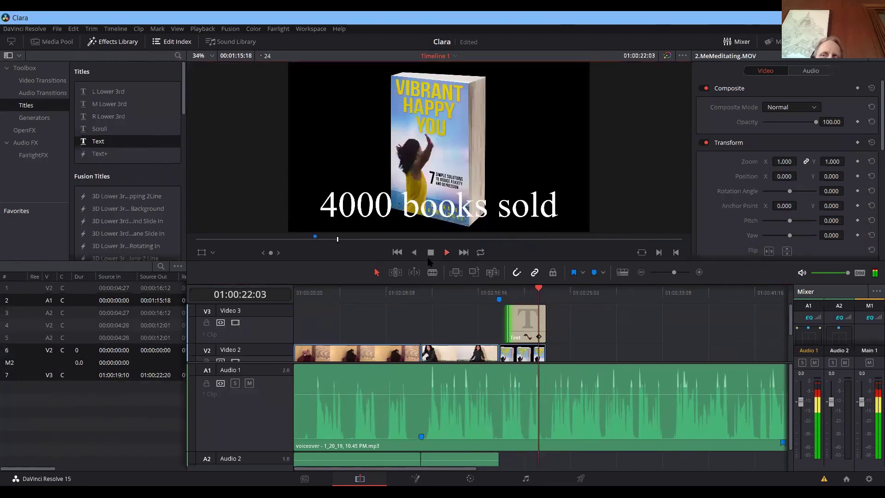
{"action": "left_click", "coordinate": [427, 253]}
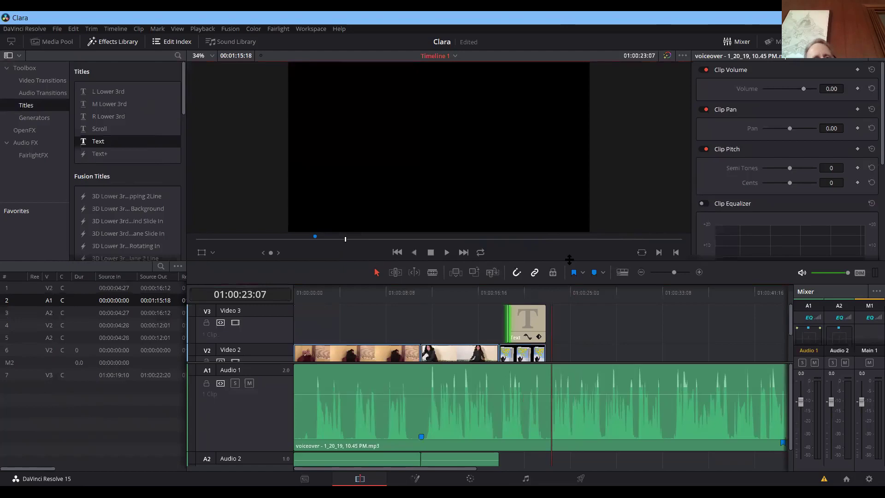
- Select the book image clip on Video 2 and preview it with the title at 01:00:21:08
{"action": "scroll", "coordinate": [610, 331], "scroll_direction": "down", "scroll_amount": 1}
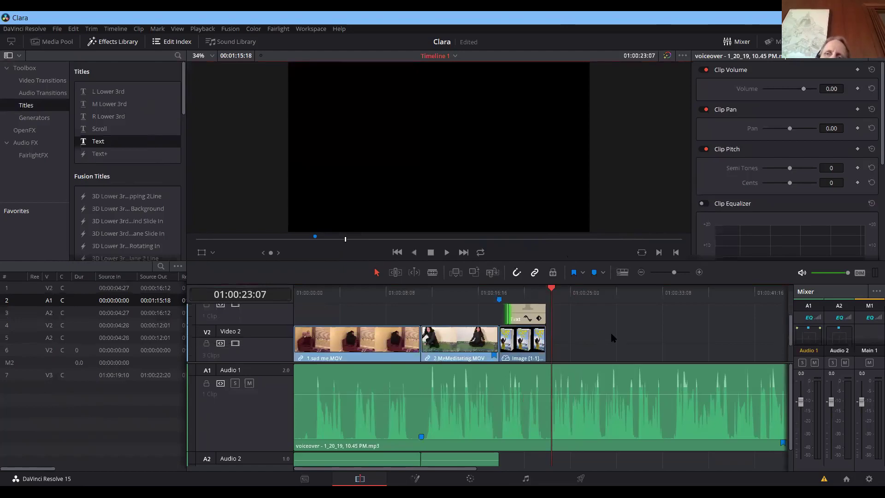
{"action": "scroll", "coordinate": [603, 325], "scroll_direction": "down", "scroll_amount": 1}
{"action": "scroll", "coordinate": [603, 325], "scroll_direction": "up", "scroll_amount": 1}
{"action": "scroll", "coordinate": [603, 325], "scroll_direction": "down", "scroll_amount": 1}
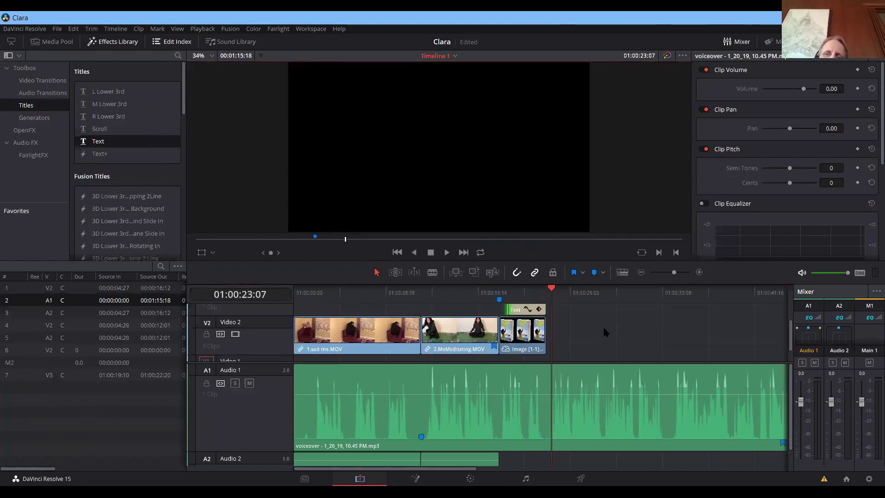
{"action": "mouse_move", "coordinate": [530, 334]}
{"action": "left_mouse_down"}
{"action": "mouse_move", "coordinate": [595, 337]}
{"action": "mouse_move", "coordinate": [528, 338]}
{"action": "left_mouse_up"}
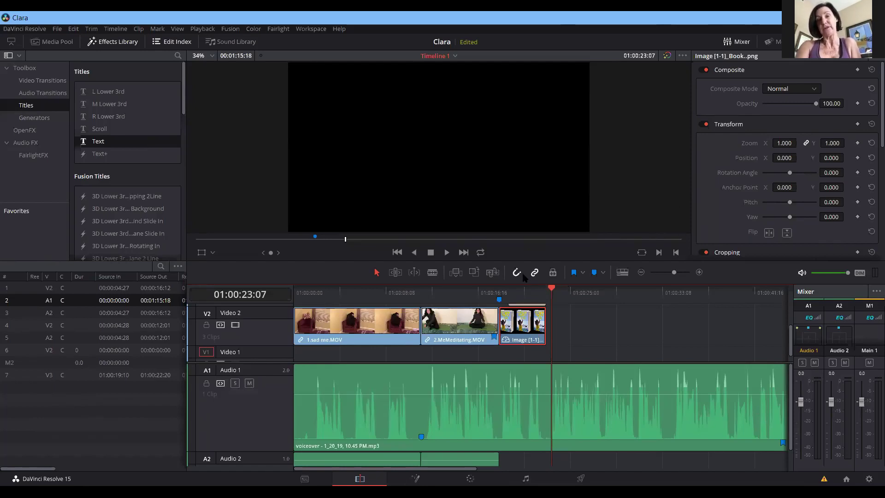
{"action": "left_click_drag", "start_coordinate": [566, 293], "coordinate": [530, 293]}
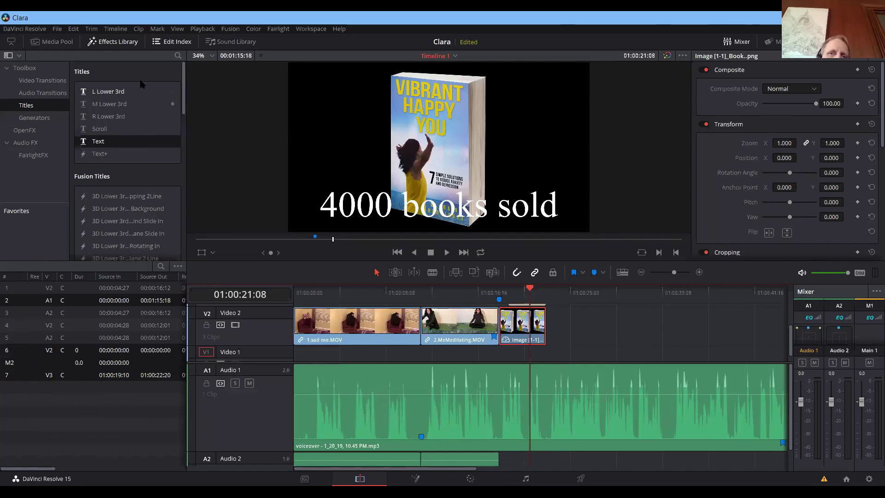
- Add the 4.TeamEventPlanning.MOV clip from the media pool to Video 2, directly after the book image
{"action": "left_click", "coordinate": [46, 43]}
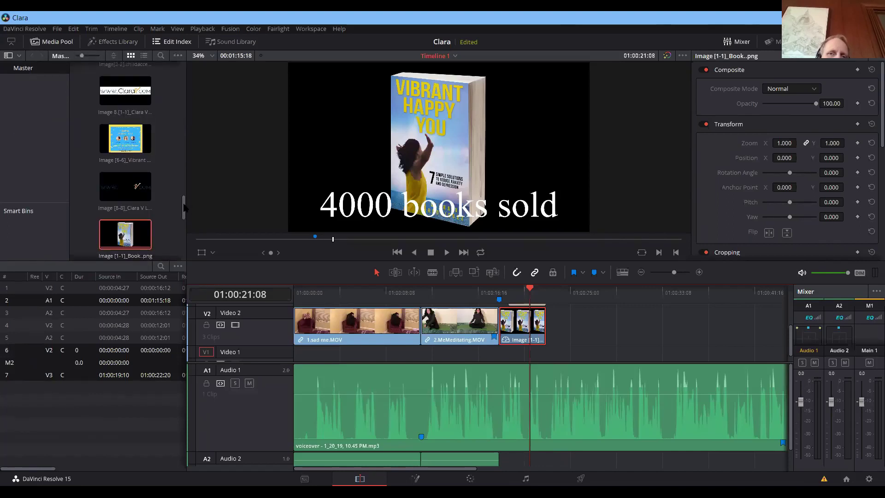
{"action": "left_click_drag", "start_coordinate": [183, 207], "coordinate": [188, 245]}
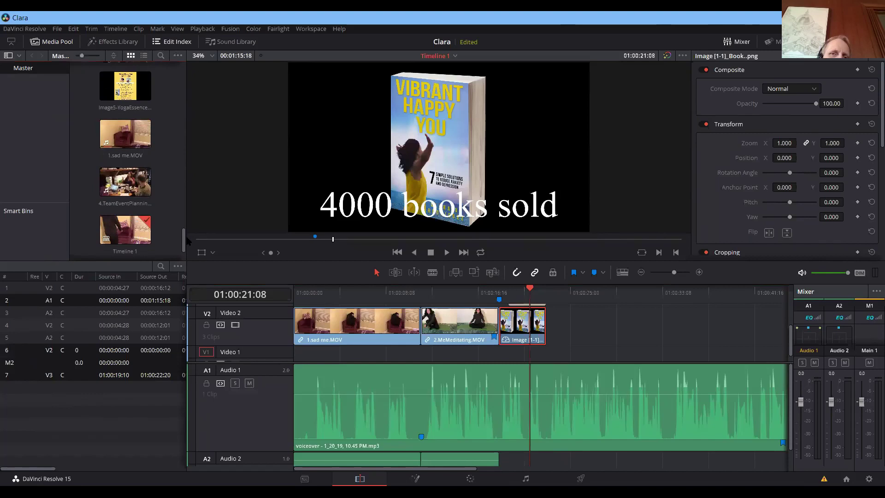
{"action": "left_click_drag", "start_coordinate": [113, 192], "coordinate": [551, 330]}
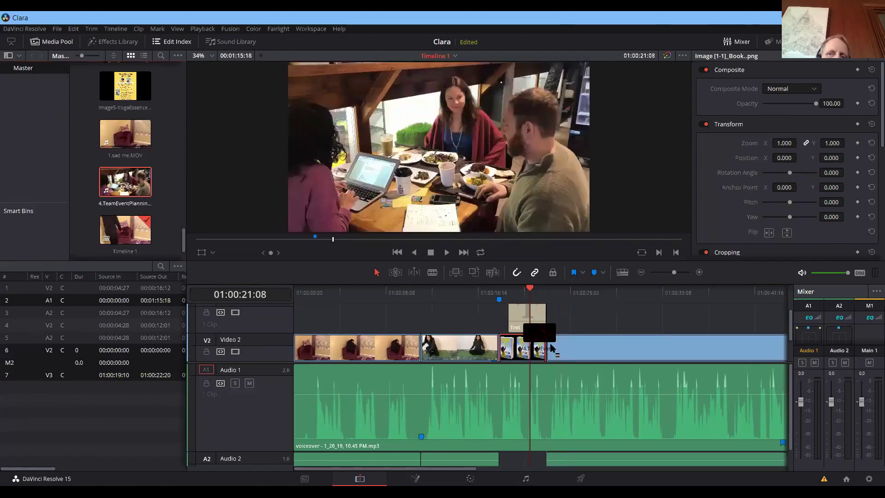
- Play the team event planning clip against the voiceover from about 01:00:24:20 and stop at 01:00:34:03
{"action": "left_click_drag", "start_coordinate": [593, 308], "coordinate": [575, 296]}
{"action": "left_click_drag", "start_coordinate": [530, 301], "coordinate": [566, 287]}
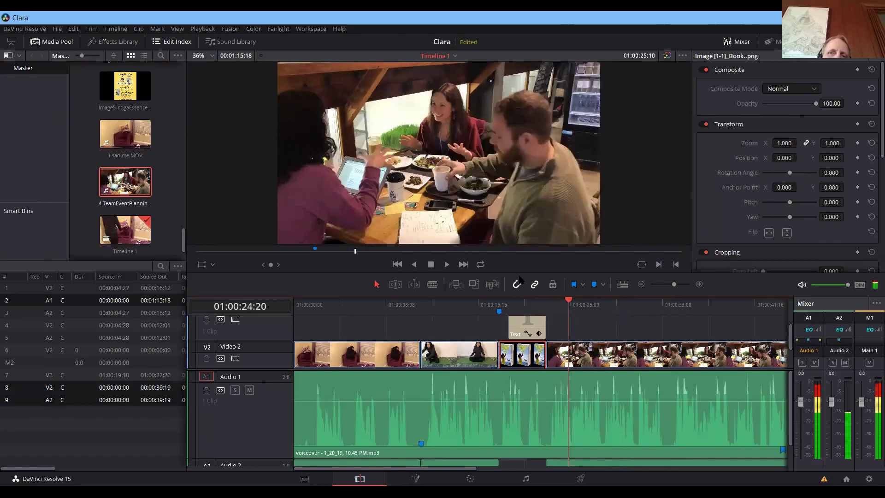
{"action": "left_click", "coordinate": [448, 265]}
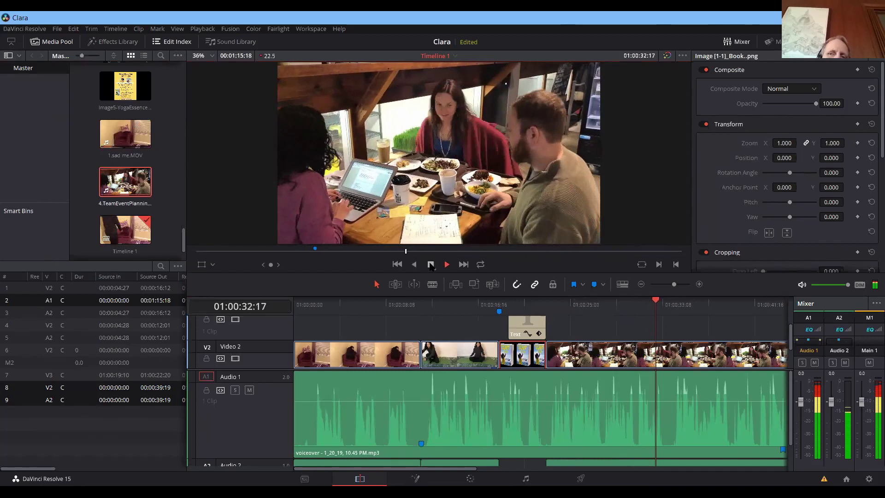
{"action": "left_click", "coordinate": [431, 264]}
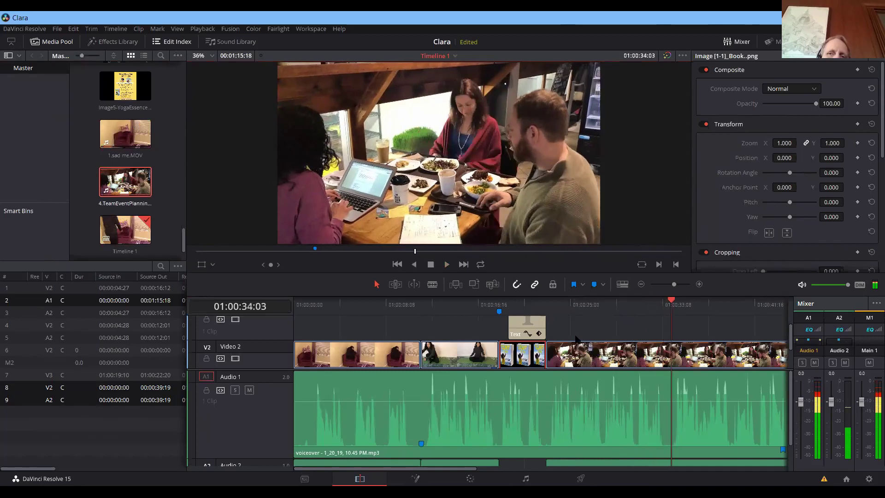
{"action": "scroll", "coordinate": [613, 366], "scroll_direction": "down", "scroll_amount": 2}
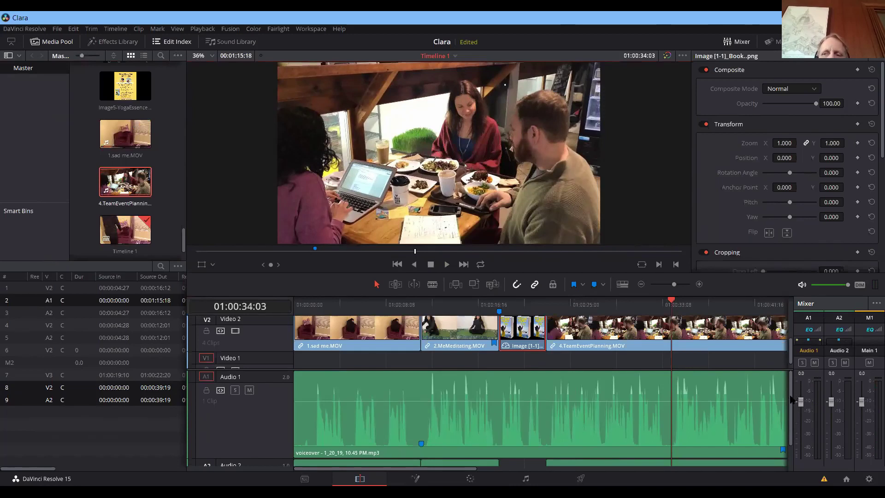
- Inspect the 4.TeamEventPlanning.MOV clip's picture and linked audio, and open its Audio 2 waveform in the source viewer
{"action": "scroll", "coordinate": [791, 399], "scroll_direction": "down", "scroll_amount": 2}
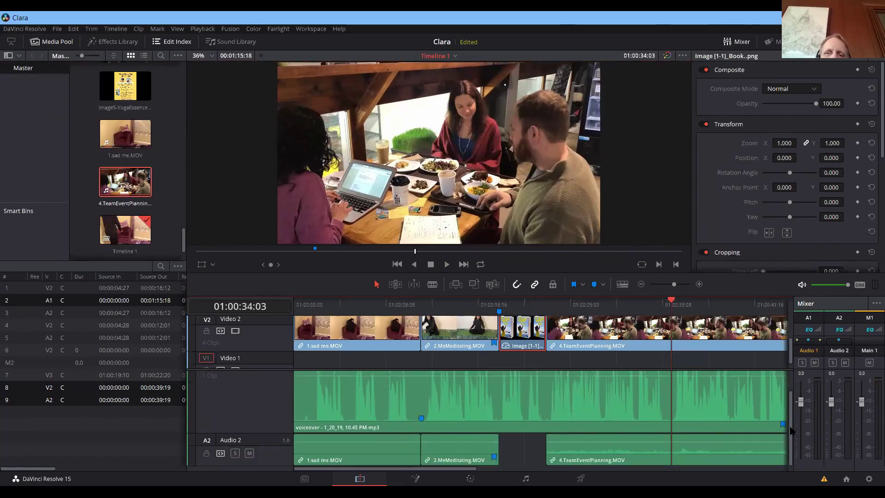
{"action": "left_click", "coordinate": [594, 456]}
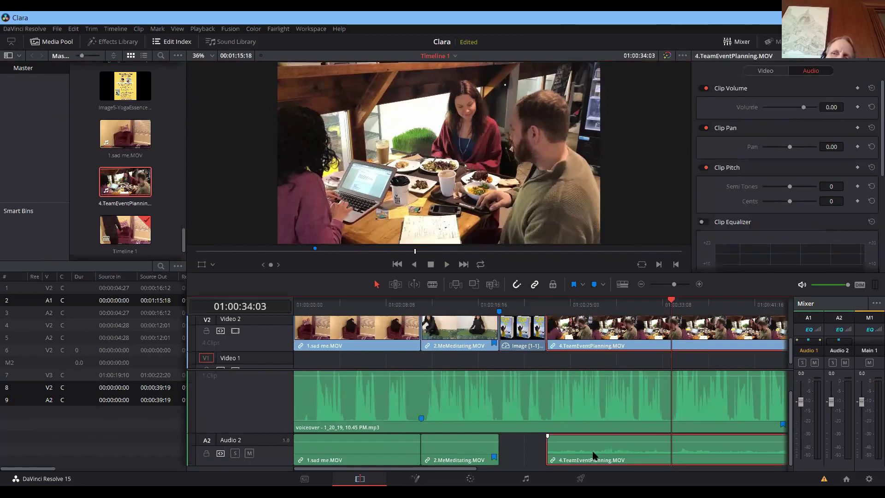
{"action": "left_click", "coordinate": [599, 340]}
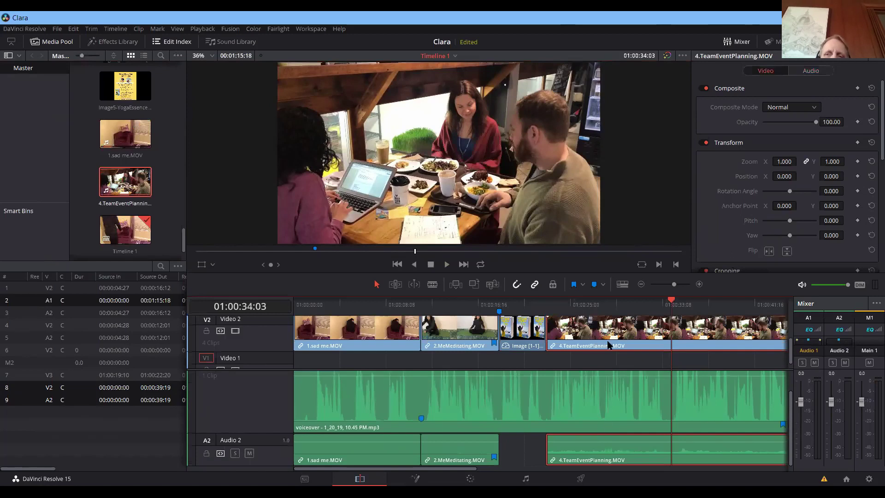
{"action": "left_click", "coordinate": [619, 449]}
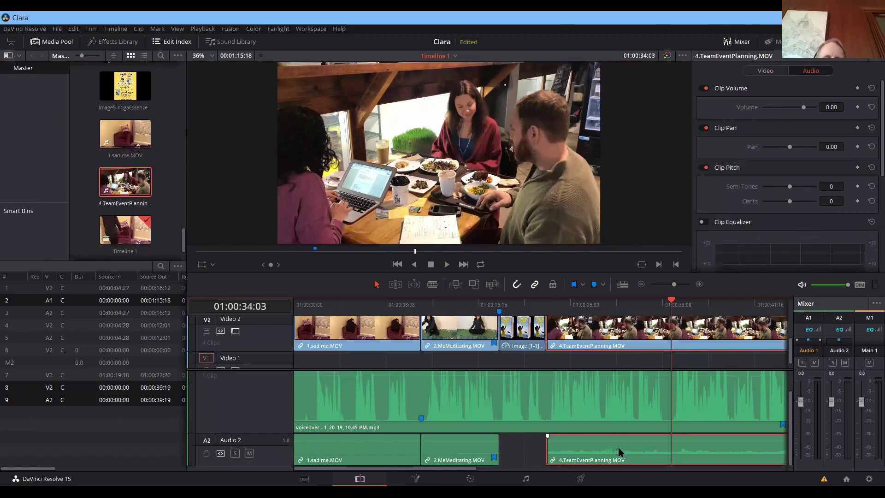
{"action": "double_click", "coordinate": [619, 451]}
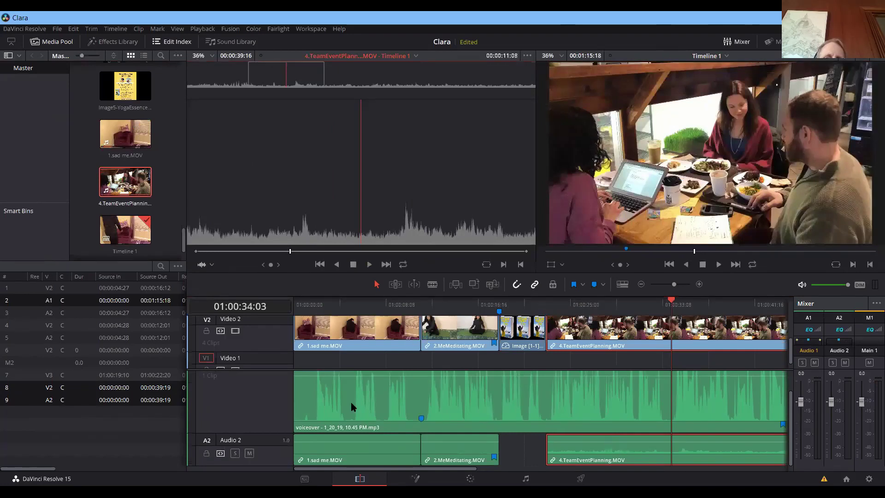
- Shrink the Audio 1 track above Audio 2 and lower the 4.TeamEventPlanning.MOV audio's volume line close to the bottom of the clip
{"action": "left_click_drag", "start_coordinate": [231, 431], "coordinate": [235, 374]}
{"action": "left_click_drag", "start_coordinate": [228, 425], "coordinate": [227, 457]}
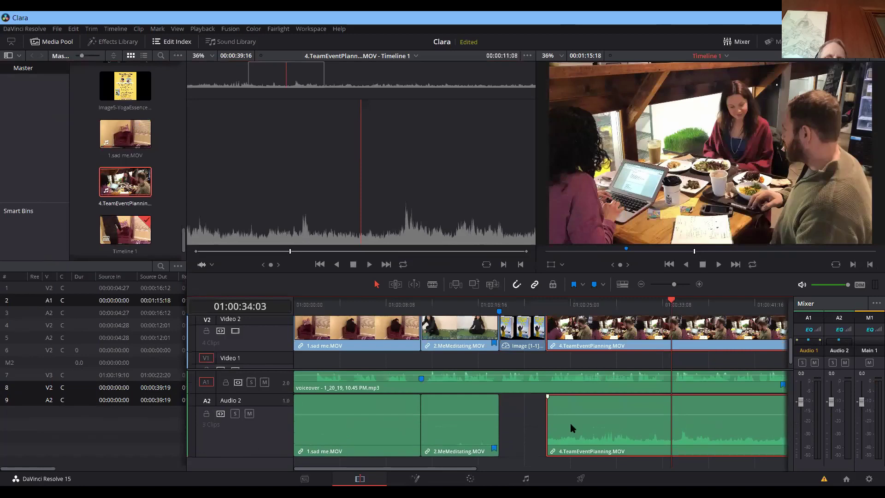
{"action": "left_click_drag", "start_coordinate": [590, 414], "coordinate": [590, 448]}
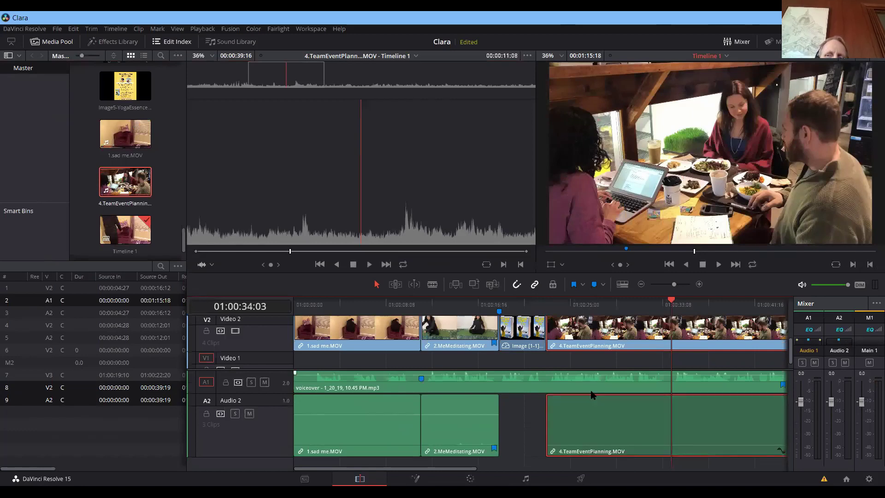
- Play the team event planning clip from its start at 01:00:22:20 to check the sound, and stop at 01:00:25:22
{"action": "key", "text": "Right"}
{"action": "key", "text": "Right"}
{"action": "left_click_drag", "start_coordinate": [666, 306], "coordinate": [547, 313]}
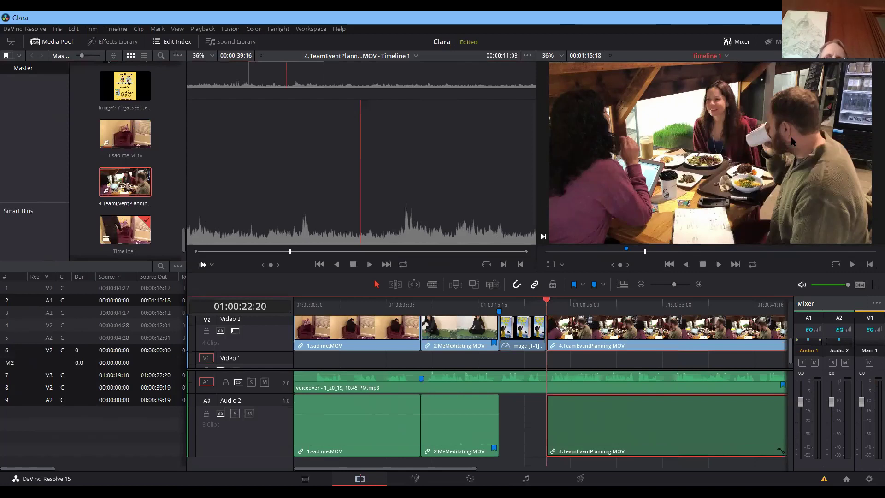
{"action": "left_click", "coordinate": [717, 265]}
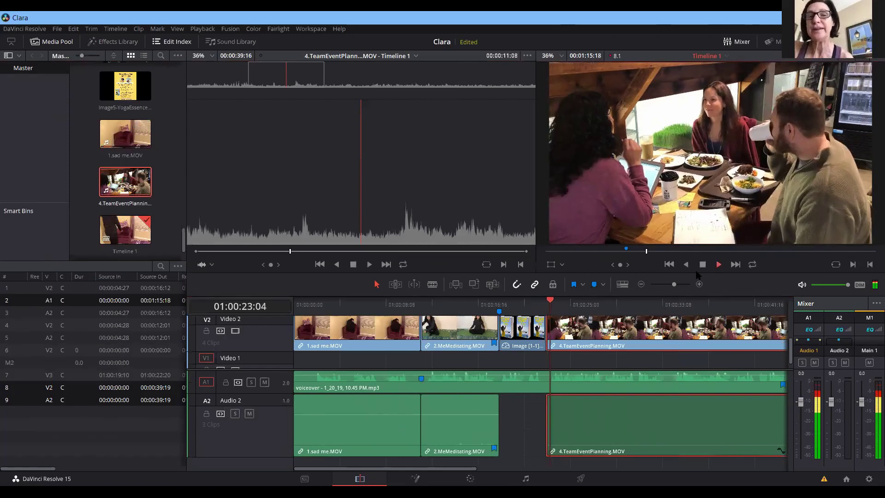
{"action": "left_click", "coordinate": [702, 266]}
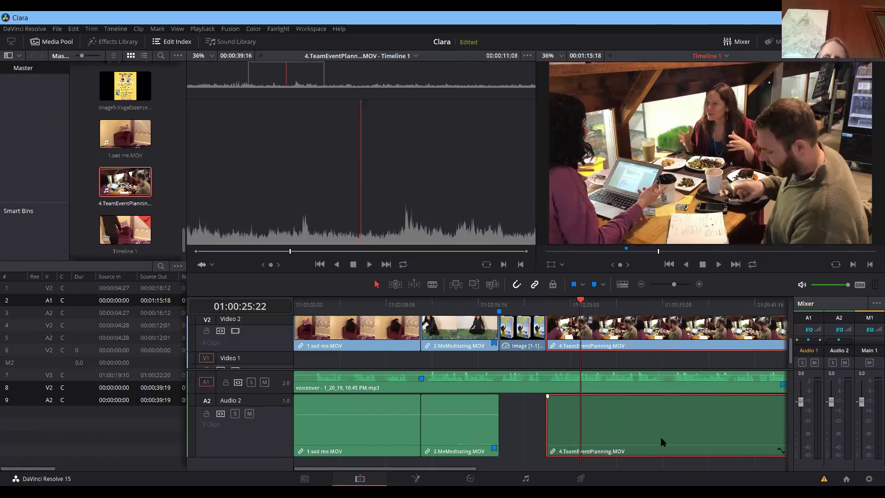
- Pull the volume lines of the 4.TeamEventPlanning.MOV, 2.MeMeditating.MOV and 1.sad me.MOV audio clips down to the bottom on Audio 2
{"action": "mouse_move", "coordinate": [670, 443]}
{"action": "left_mouse_down"}
{"action": "mouse_move", "coordinate": [667, 399]}
{"action": "mouse_move", "coordinate": [660, 434]}
{"action": "mouse_move", "coordinate": [658, 404]}
{"action": "mouse_move", "coordinate": [658, 456]}
{"action": "left_mouse_up"}
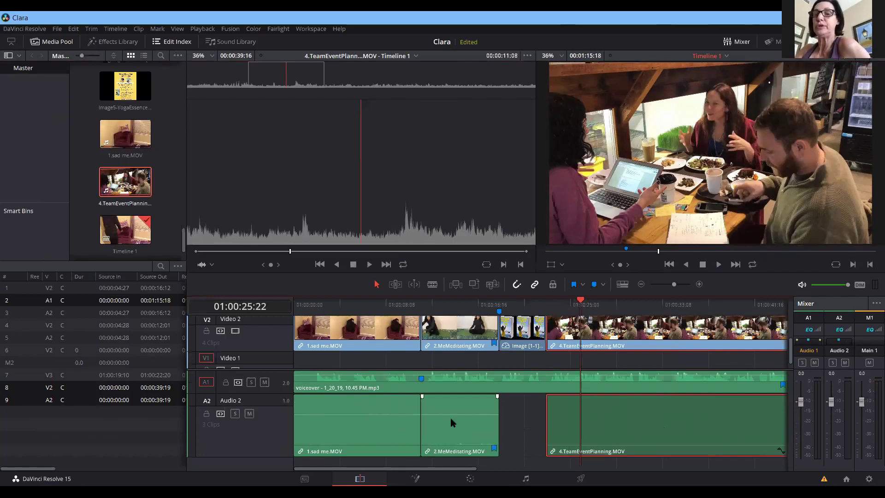
{"action": "left_click_drag", "start_coordinate": [451, 414], "coordinate": [451, 455]}
{"action": "left_click_drag", "start_coordinate": [373, 416], "coordinate": [373, 455]}
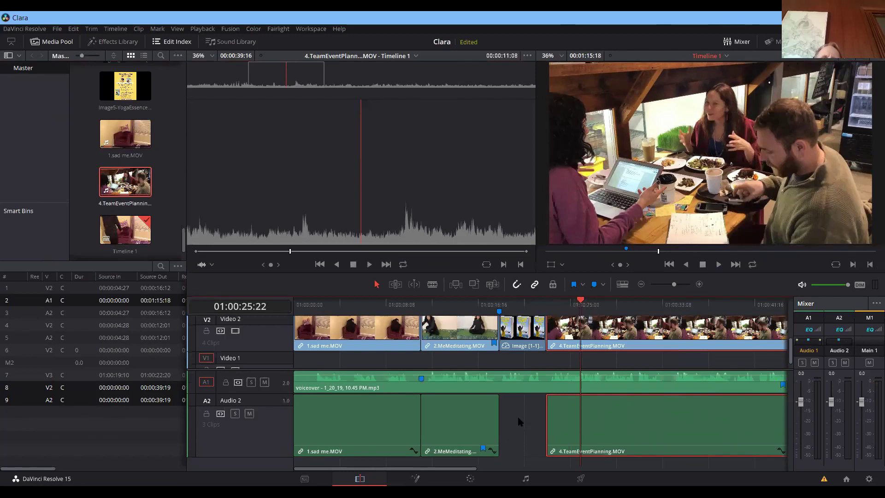
- Set the clip color of the voiceover on Audio 1 to Violet and reselect the voiceover clip
{"action": "right_click", "coordinate": [461, 381]}
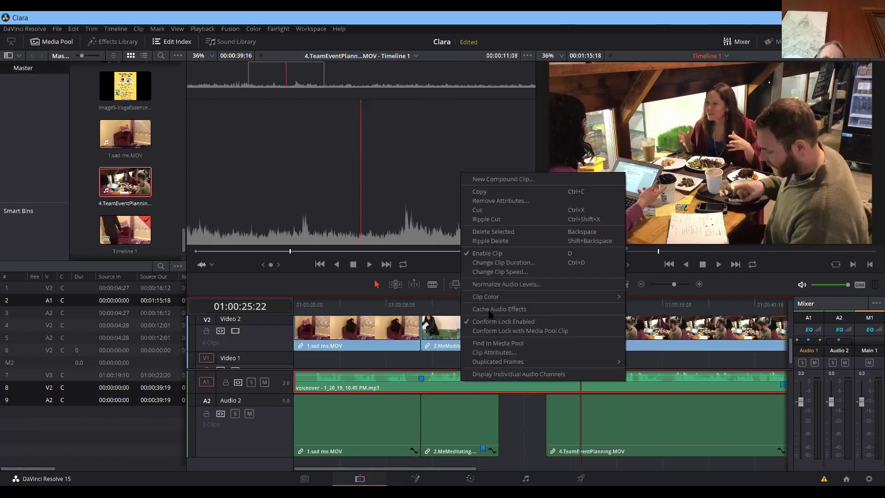
{"action": "mouse_move", "coordinate": [494, 298]}
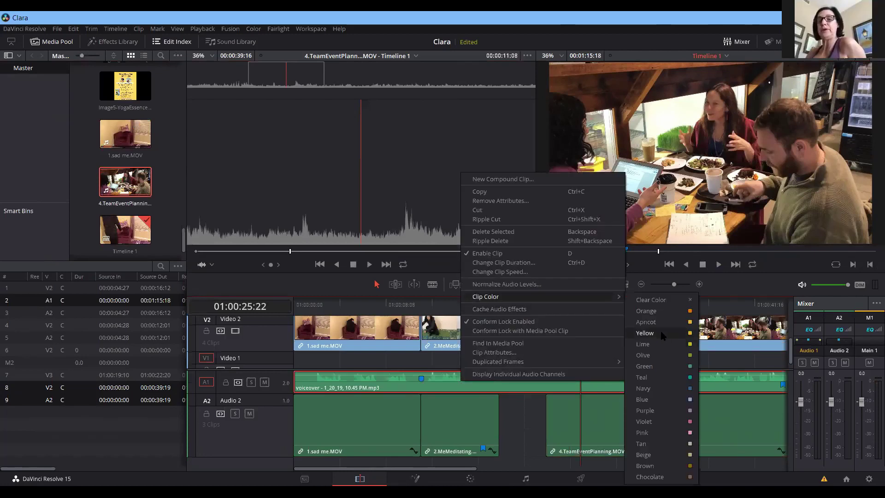
{"action": "left_click", "coordinate": [684, 421]}
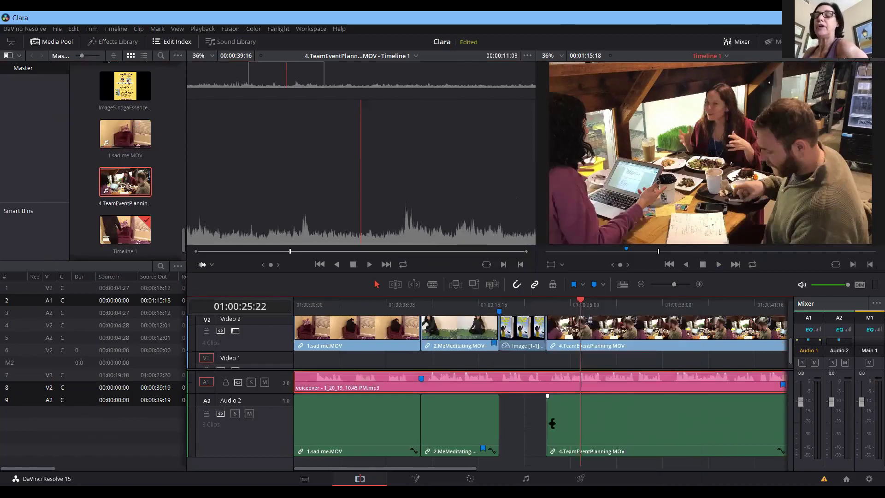
{"action": "left_click", "coordinate": [524, 421]}
{"action": "left_click", "coordinate": [516, 382]}
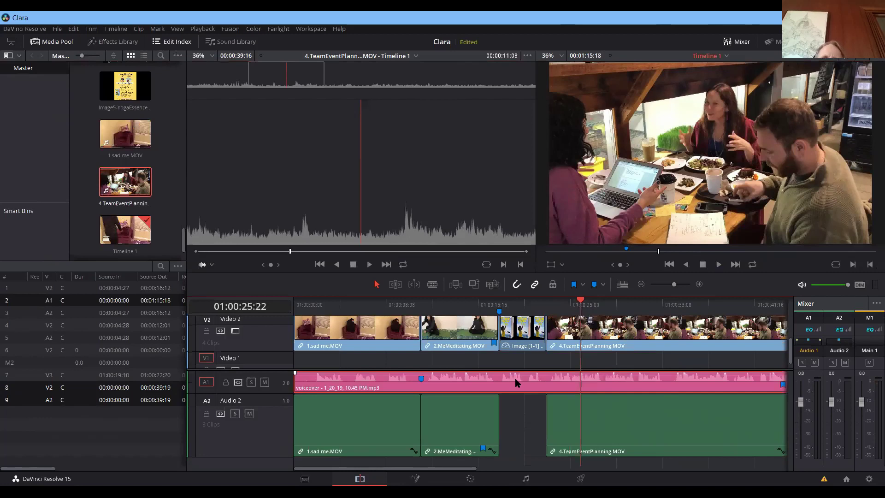